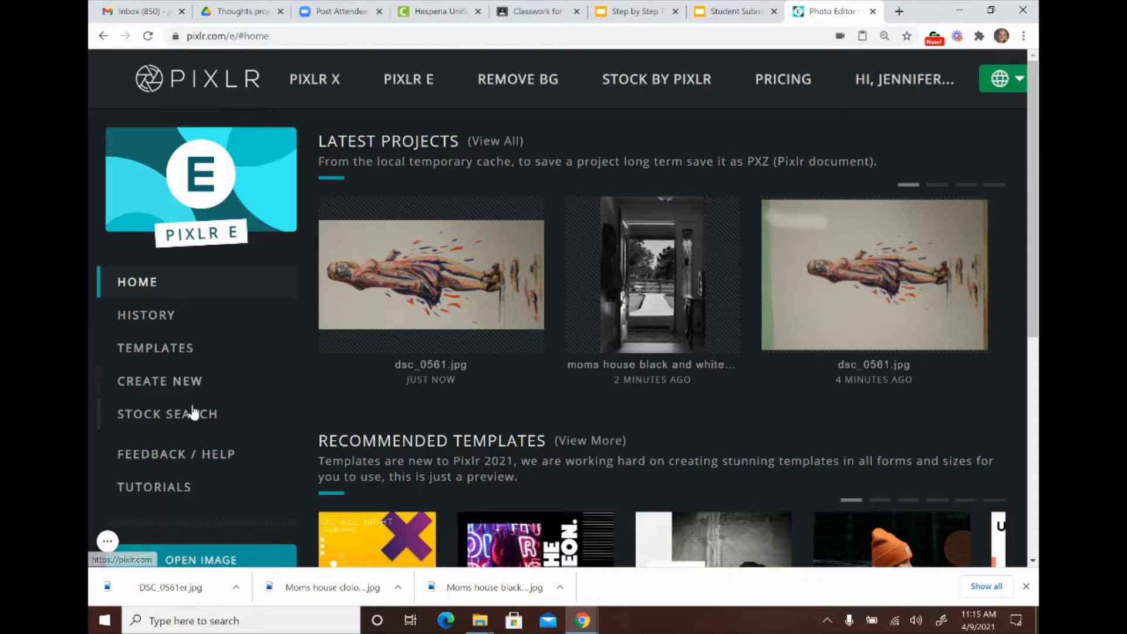
Open the image "Moms house black and white" pre-resized to Ultra HD (max 3840 px)
scroll(196, 407, down, 1)
click(201, 483)
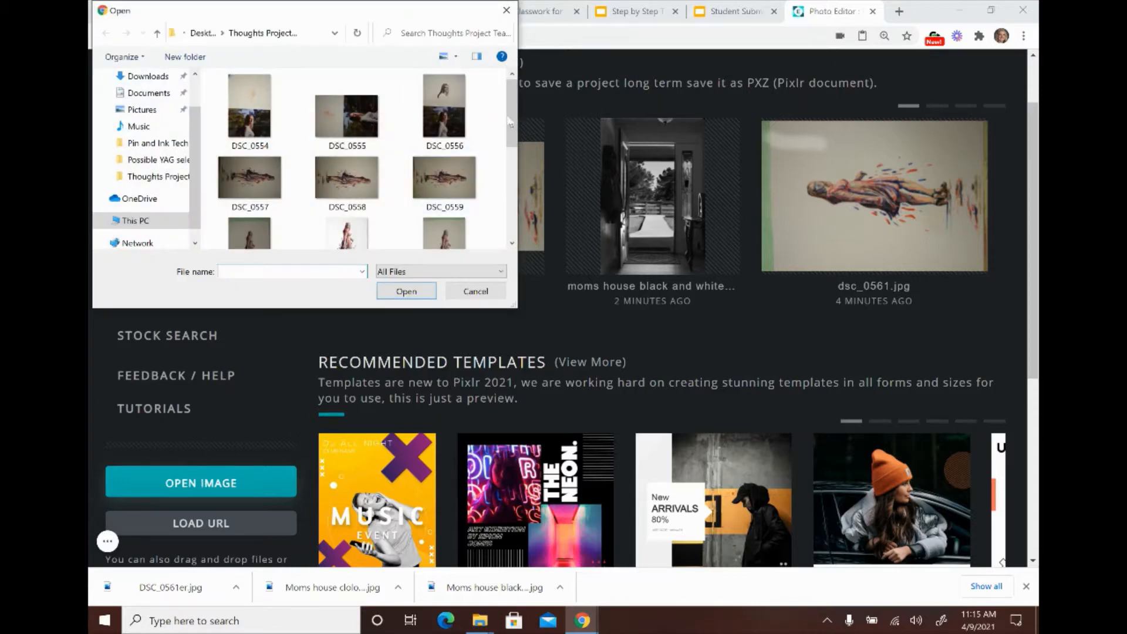
drag(509, 114, 510, 191)
click(444, 164)
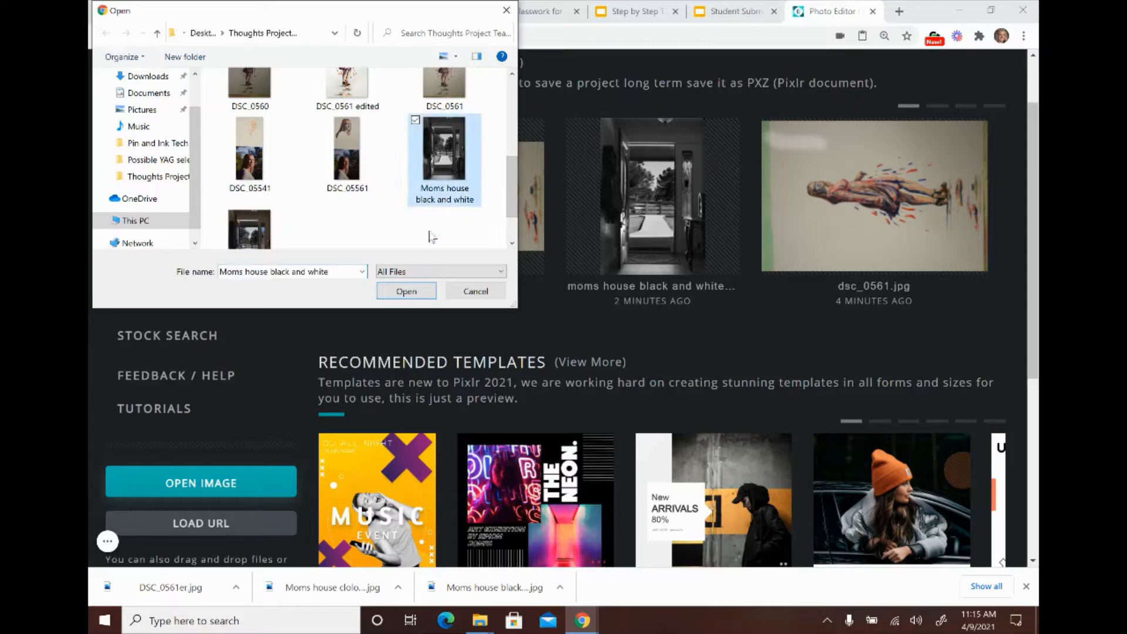
click(407, 292)
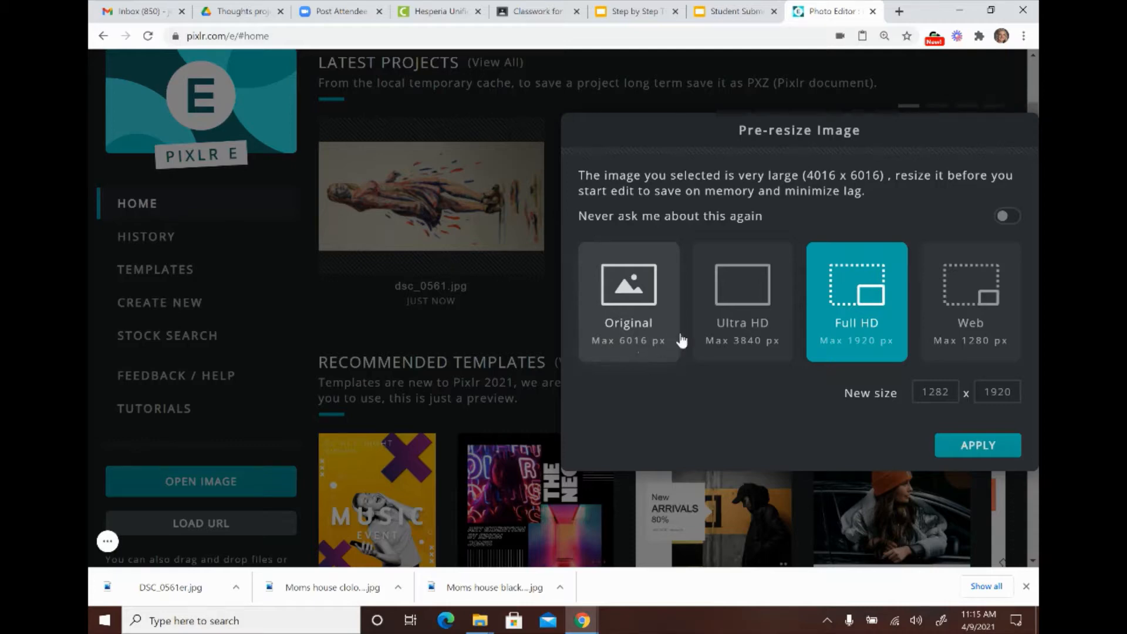
click(733, 332)
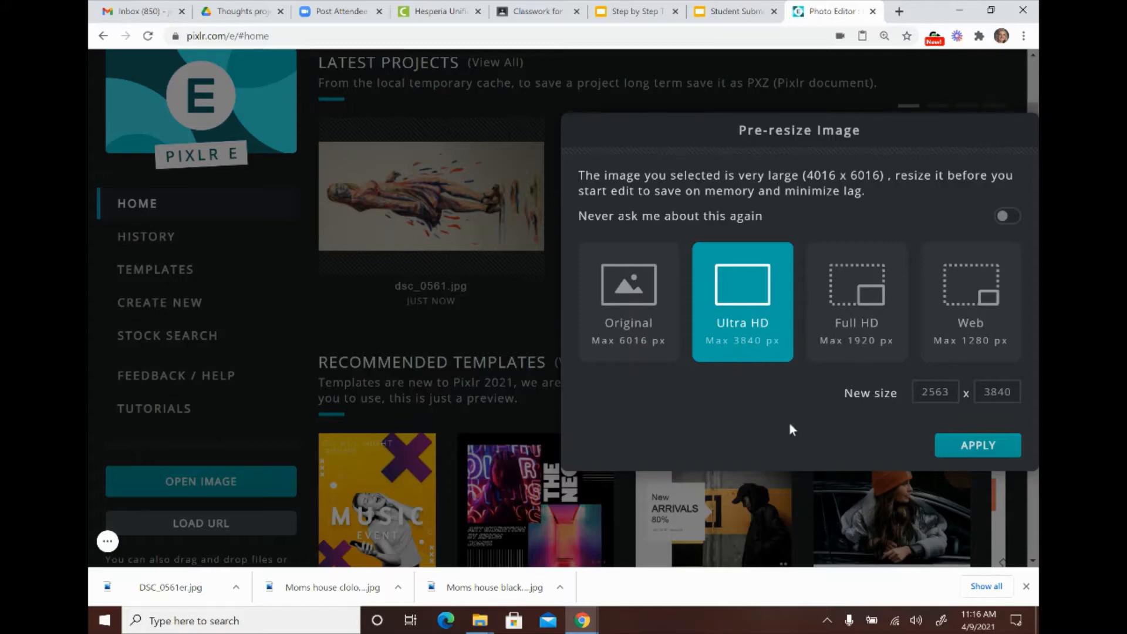
click(972, 446)
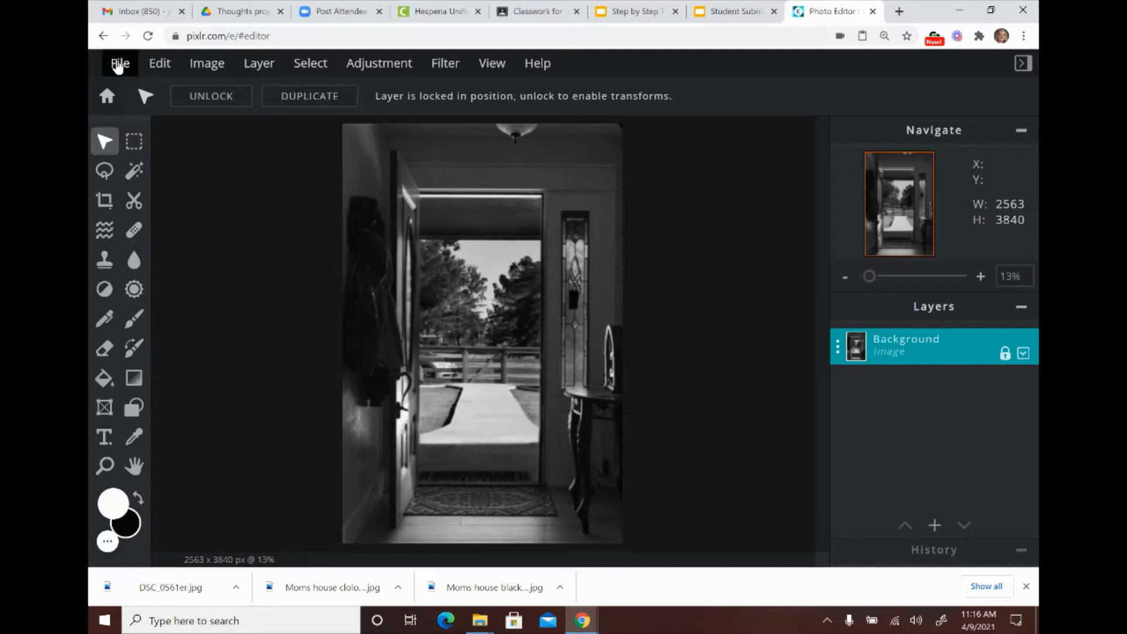
Open the painting photo DSC_0561 as a second image, pre-resized to Ultra HD (max 3840 px)
click(118, 66)
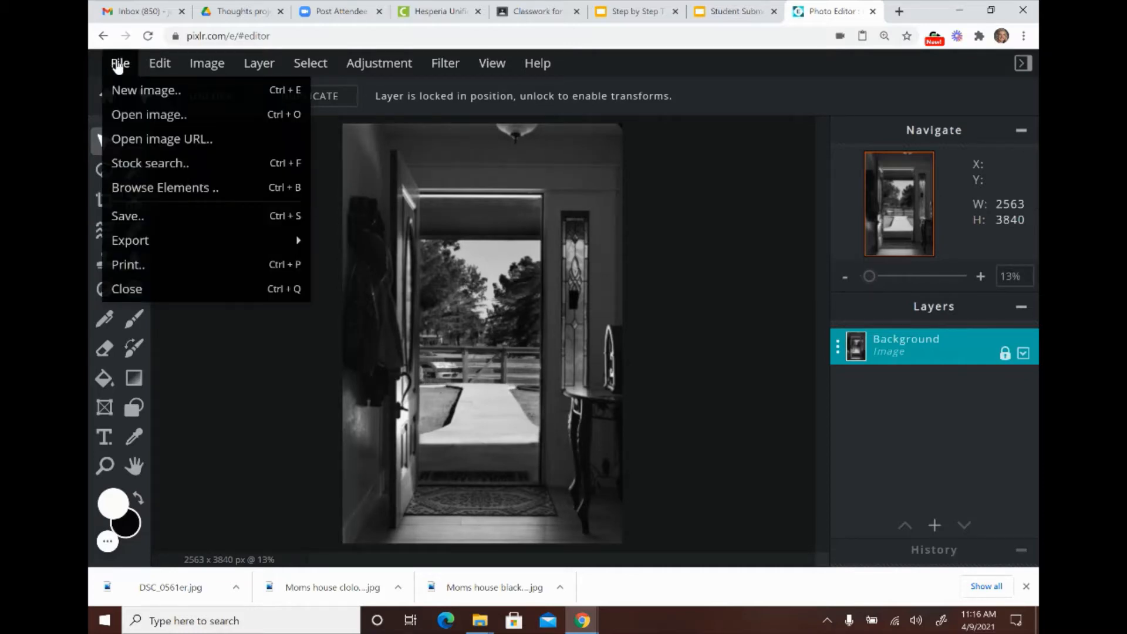
click(126, 115)
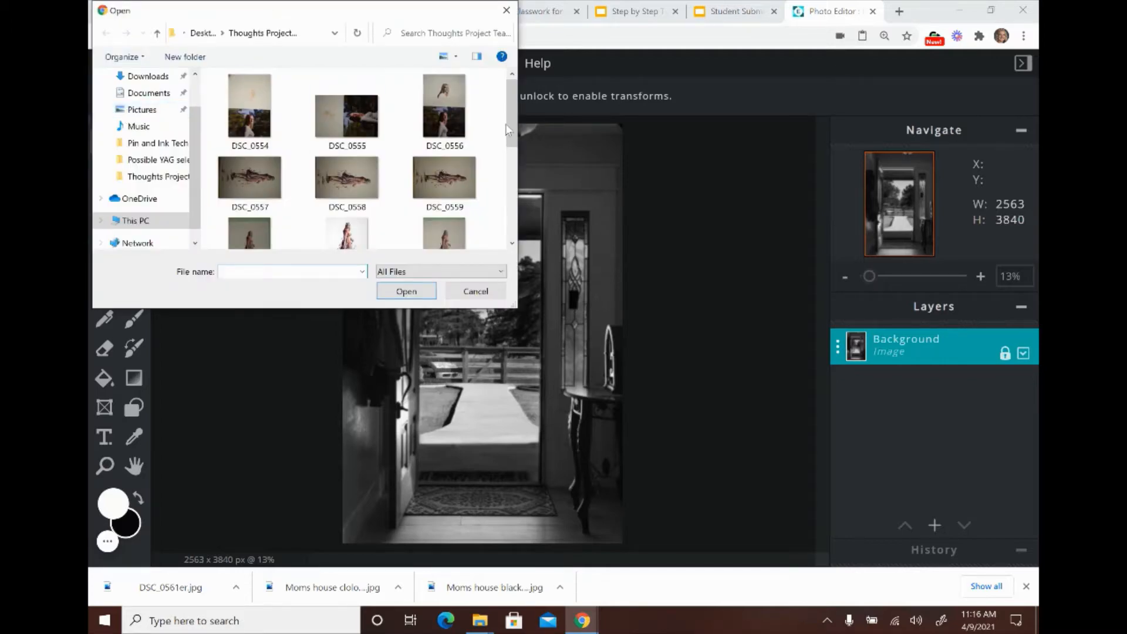
drag(512, 134, 510, 185)
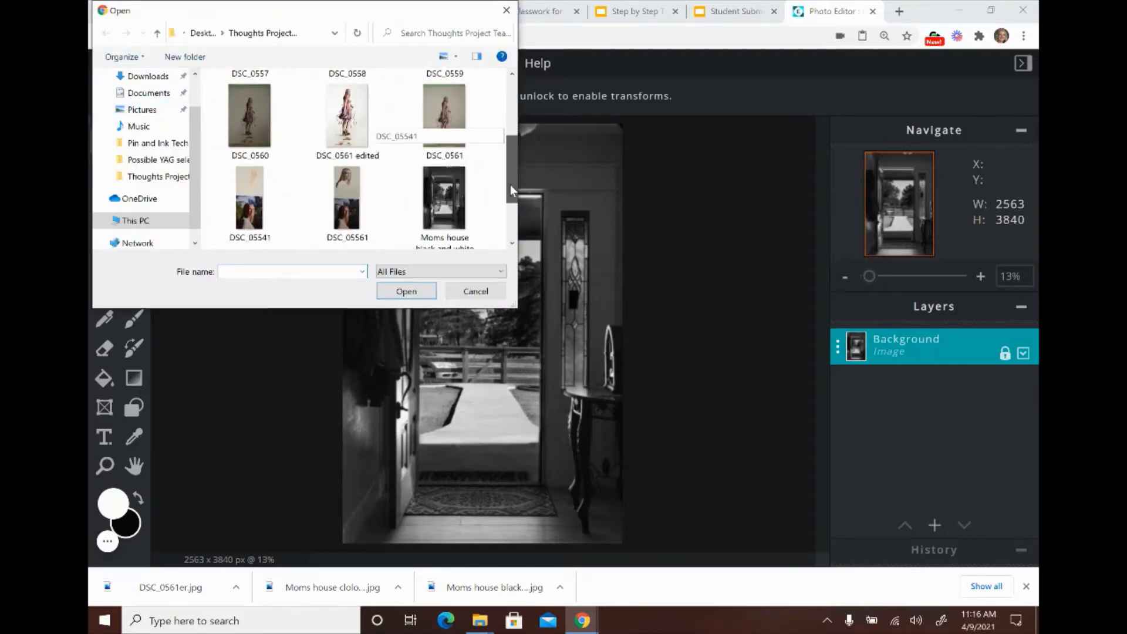
click(445, 117)
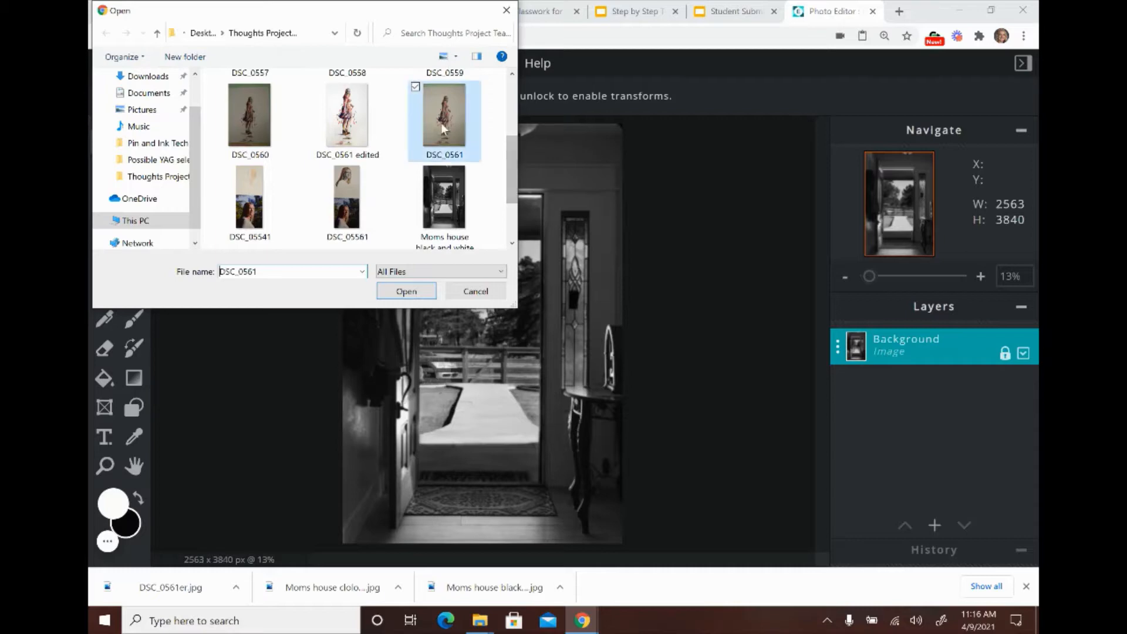
click(407, 292)
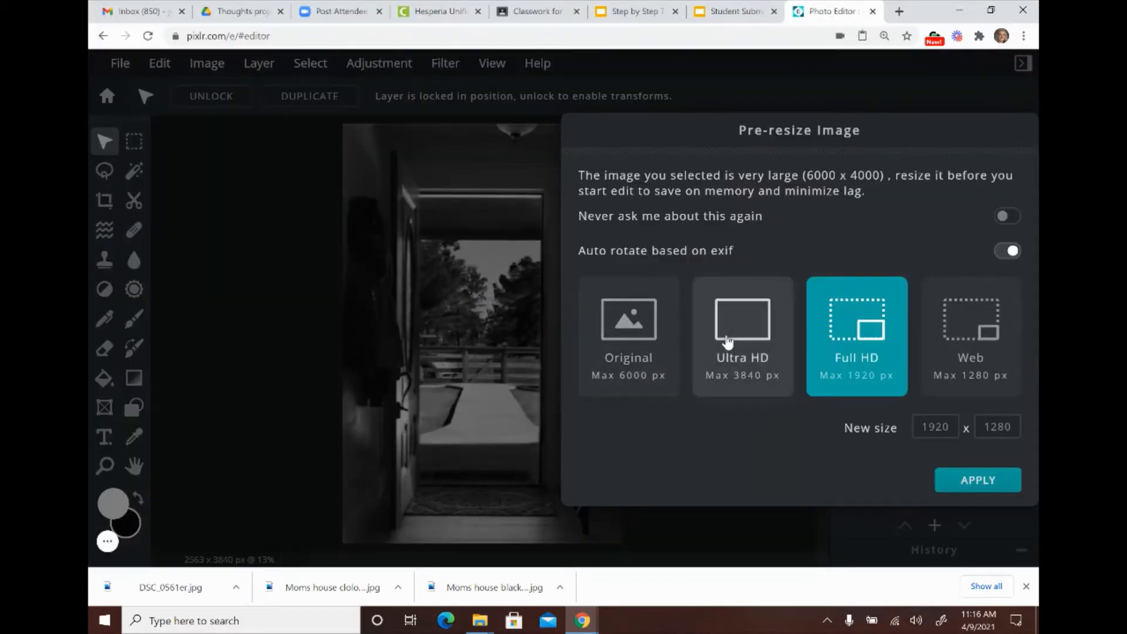
click(728, 342)
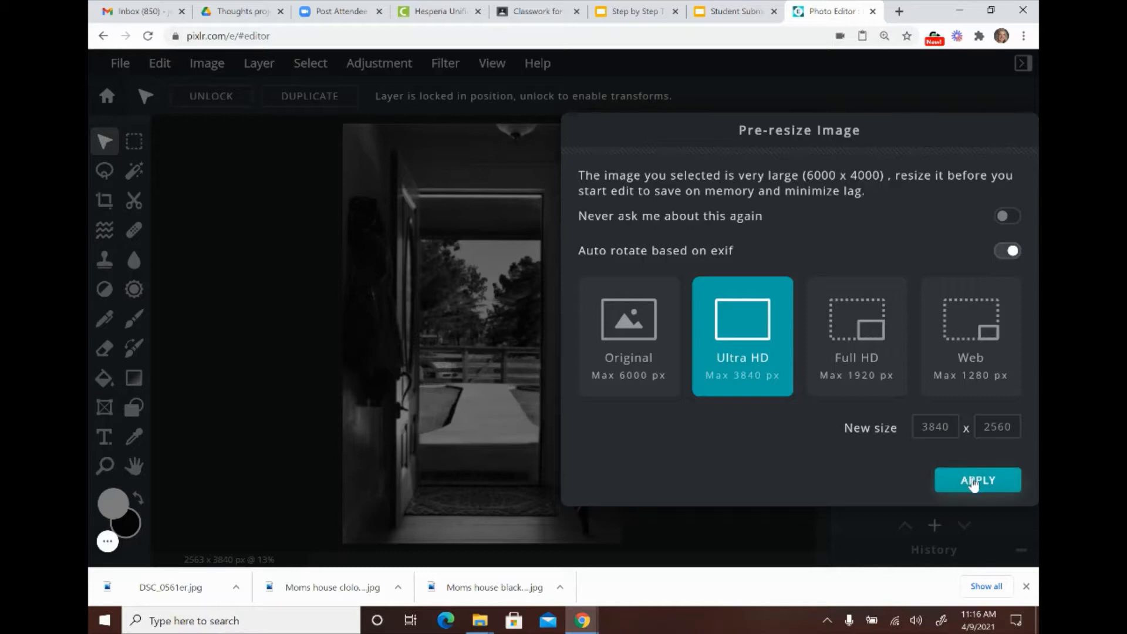
click(974, 484)
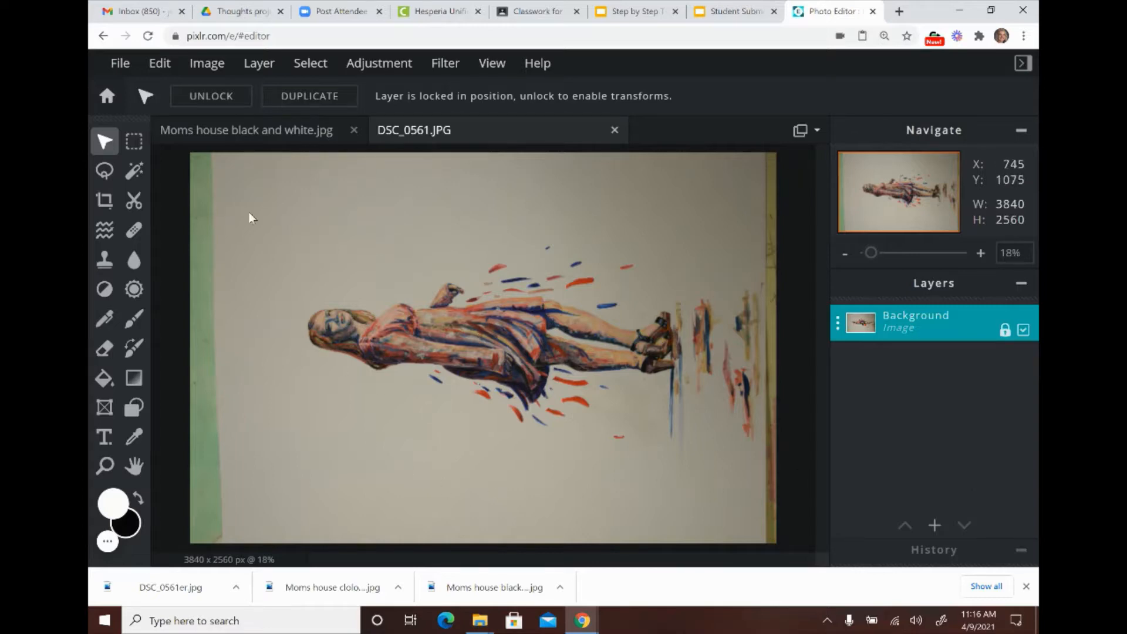
Rotate the DSC_0561 image clockwise so the painted figure stands upright
click(193, 67)
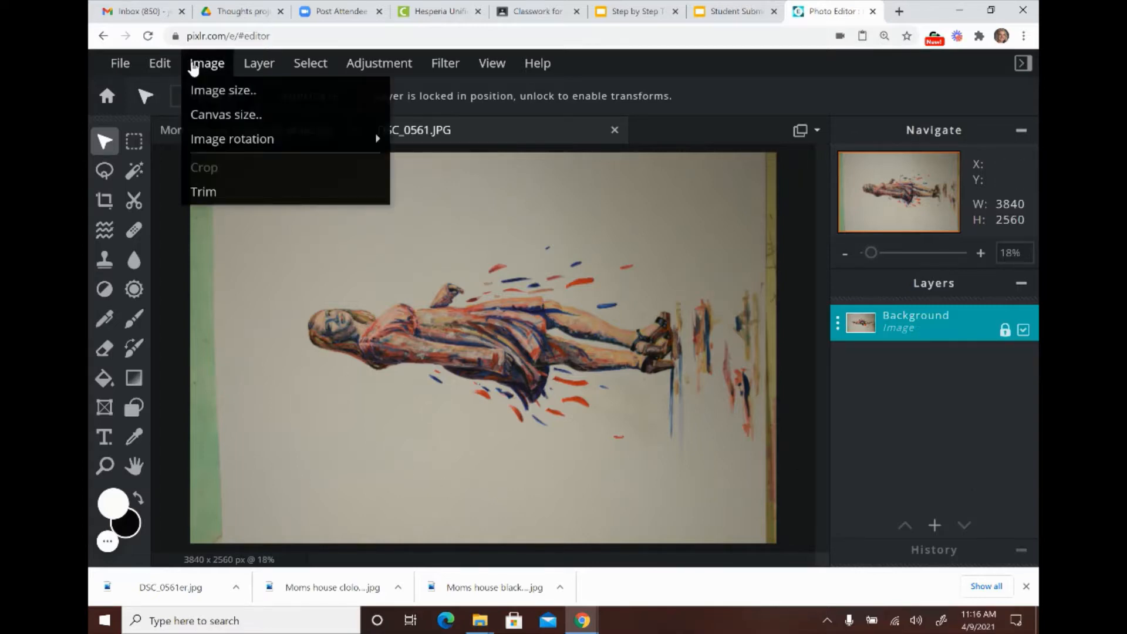
mouse_move(213, 139)
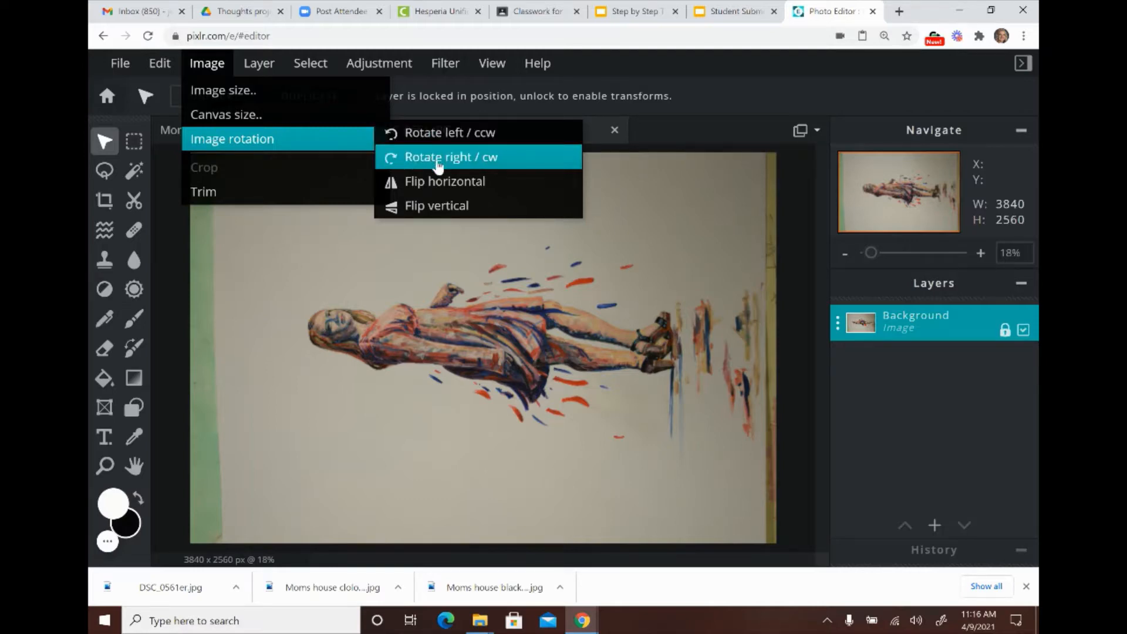
click(438, 165)
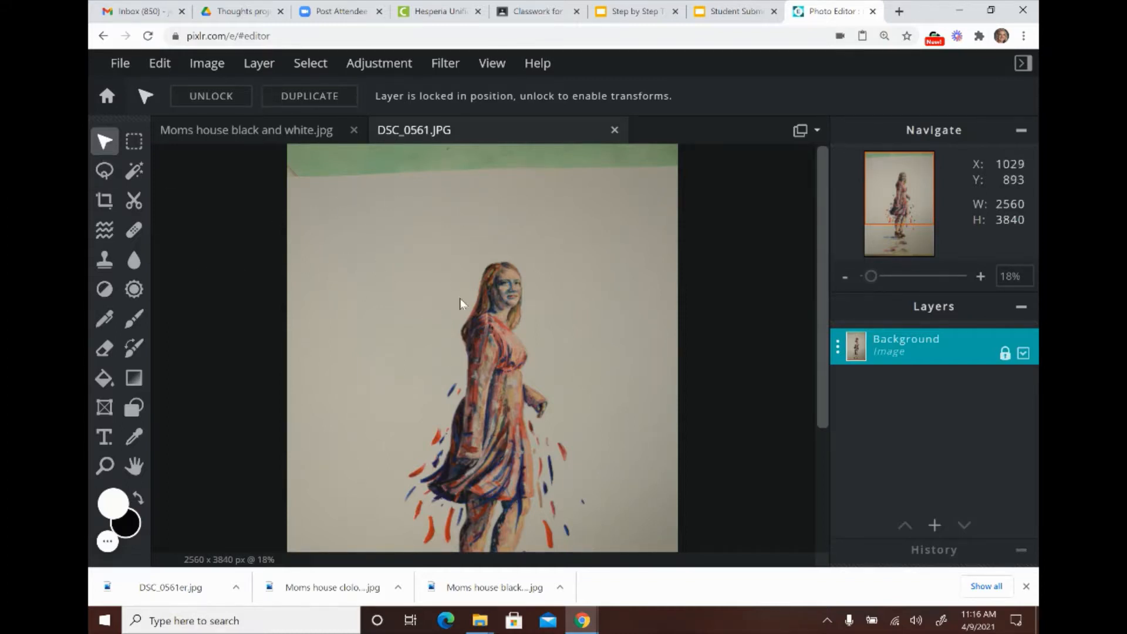
Crop the painting photo freely around the figure and its reflection to about 1676 by 3098 px, cutting off the green edge
scroll(475, 314, down, 2)
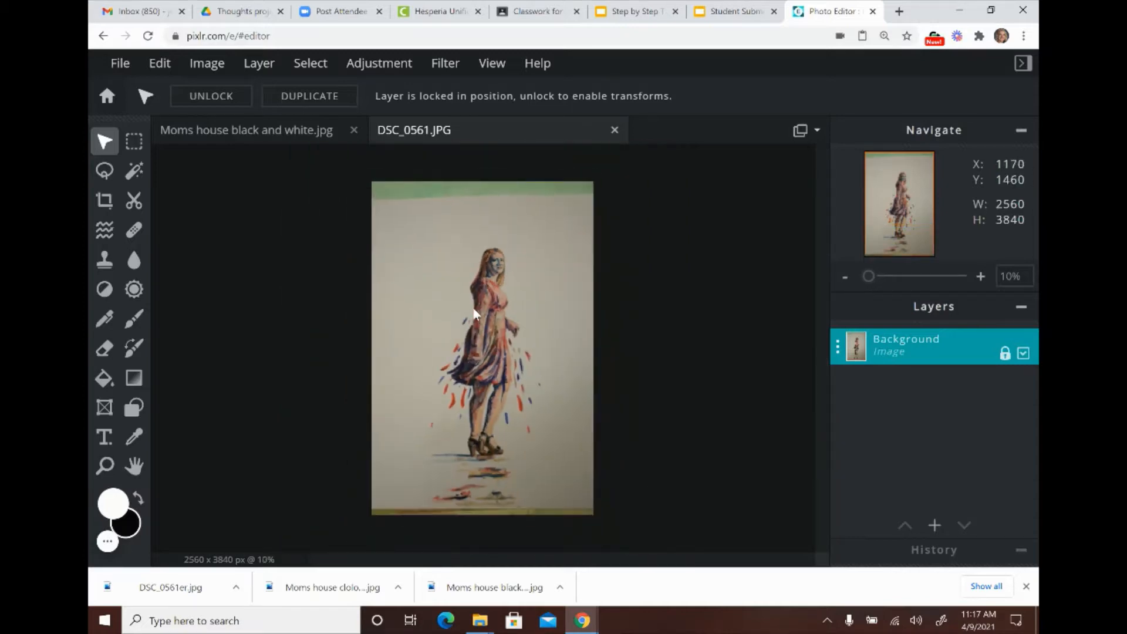
scroll(475, 314, up, 1)
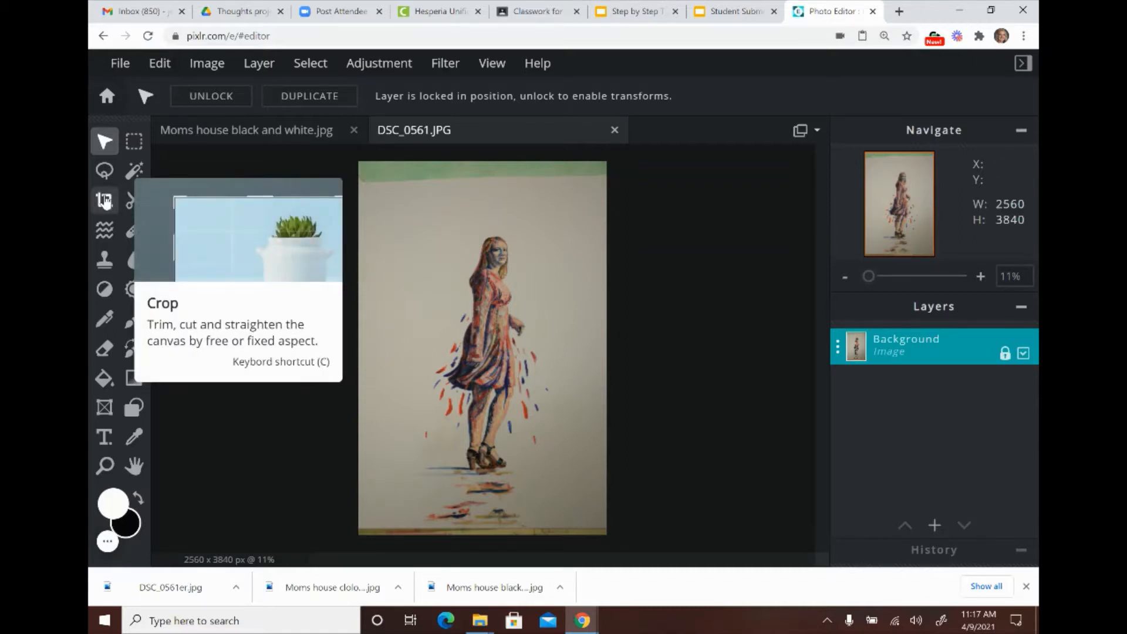
click(105, 201)
drag(360, 164, 411, 224)
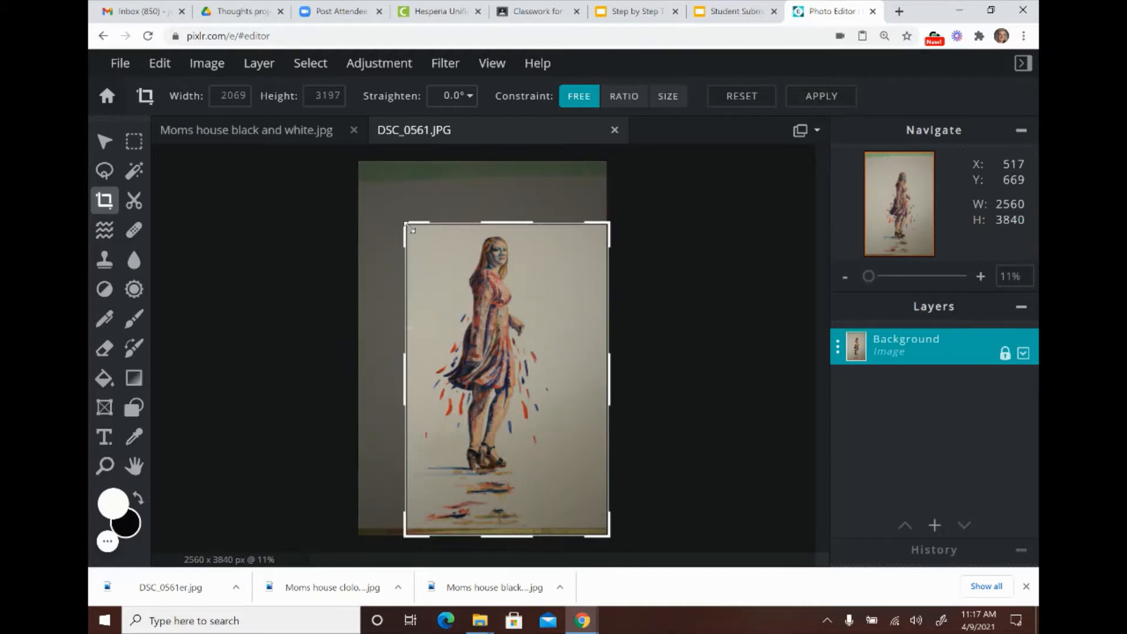
drag(611, 536, 571, 529)
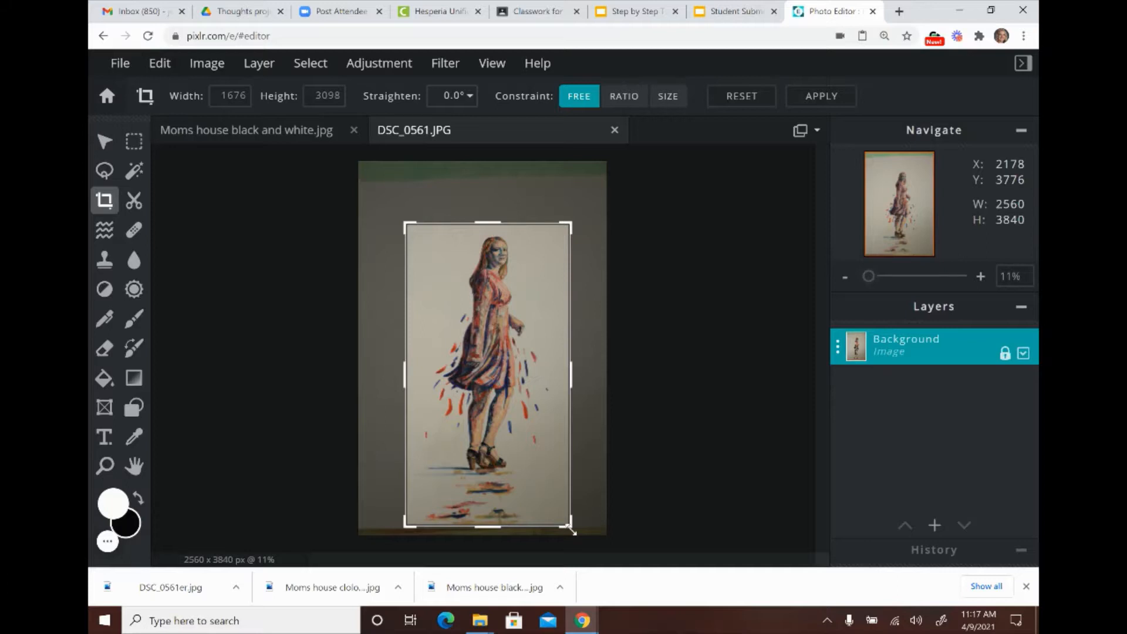
key(Return)
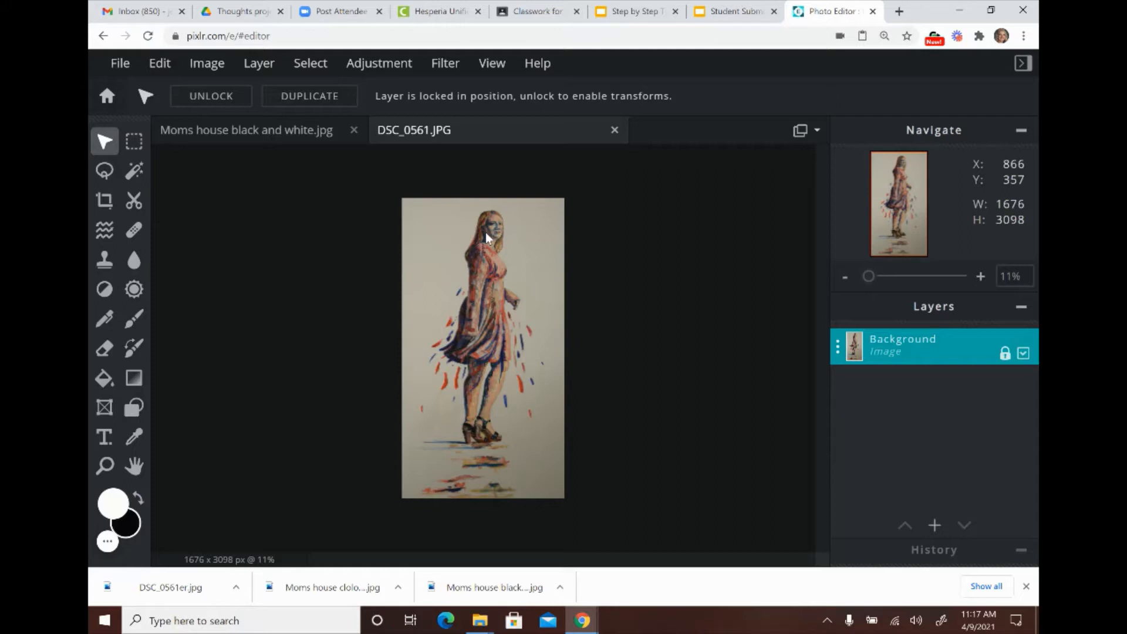
Adjust the painting photo's brightness to 33 and contrast to 15
scroll(486, 237, up, 2)
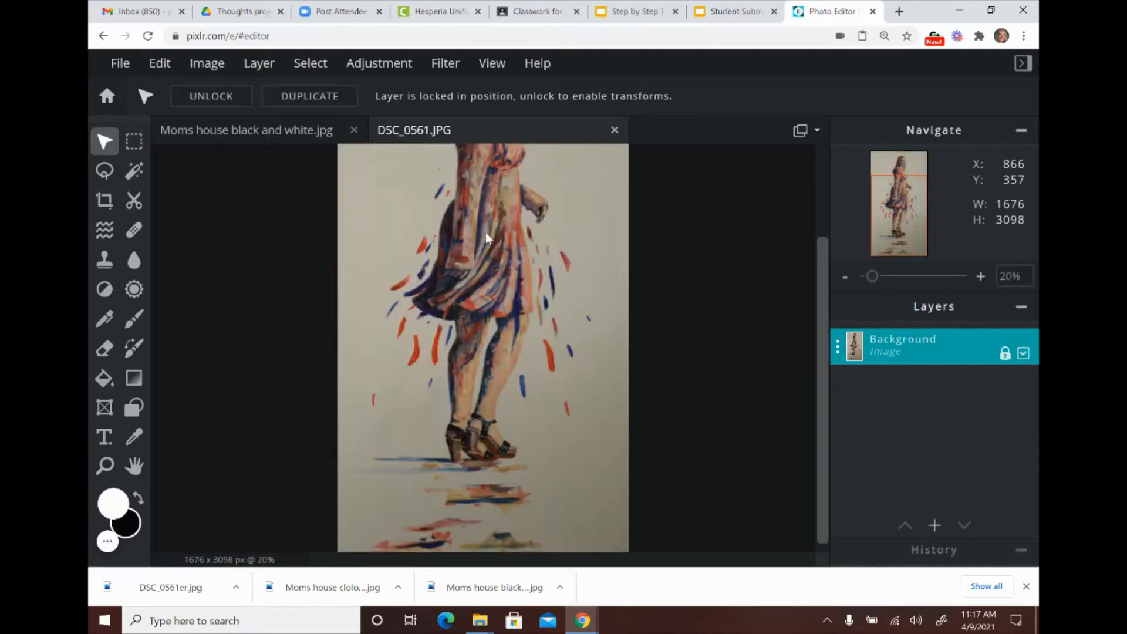
drag(820, 355, 803, 251)
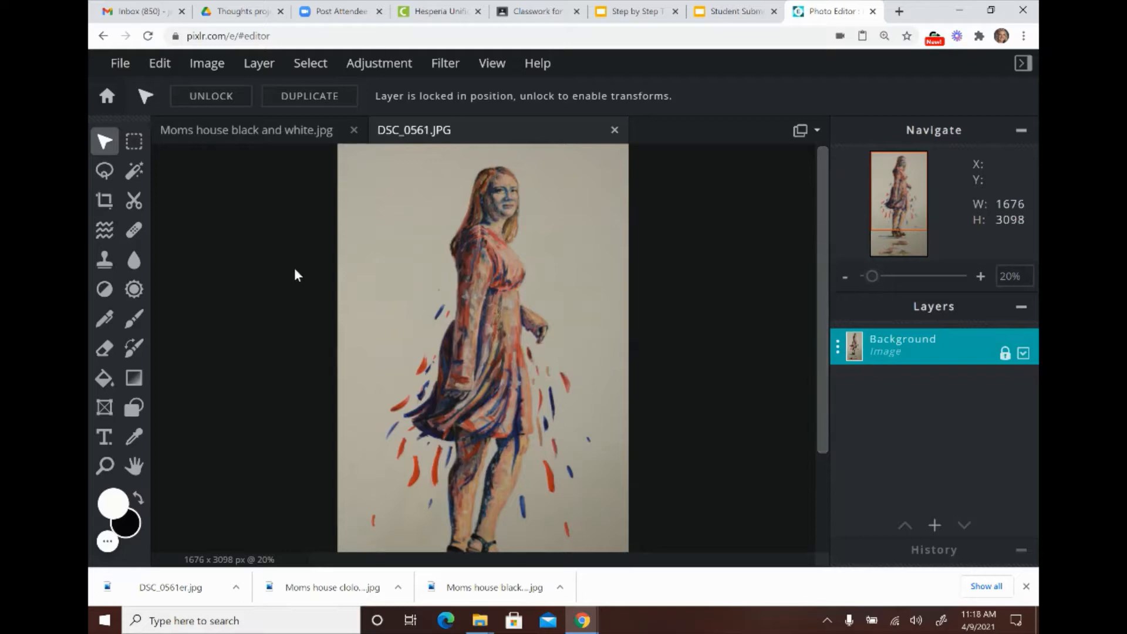
click(385, 65)
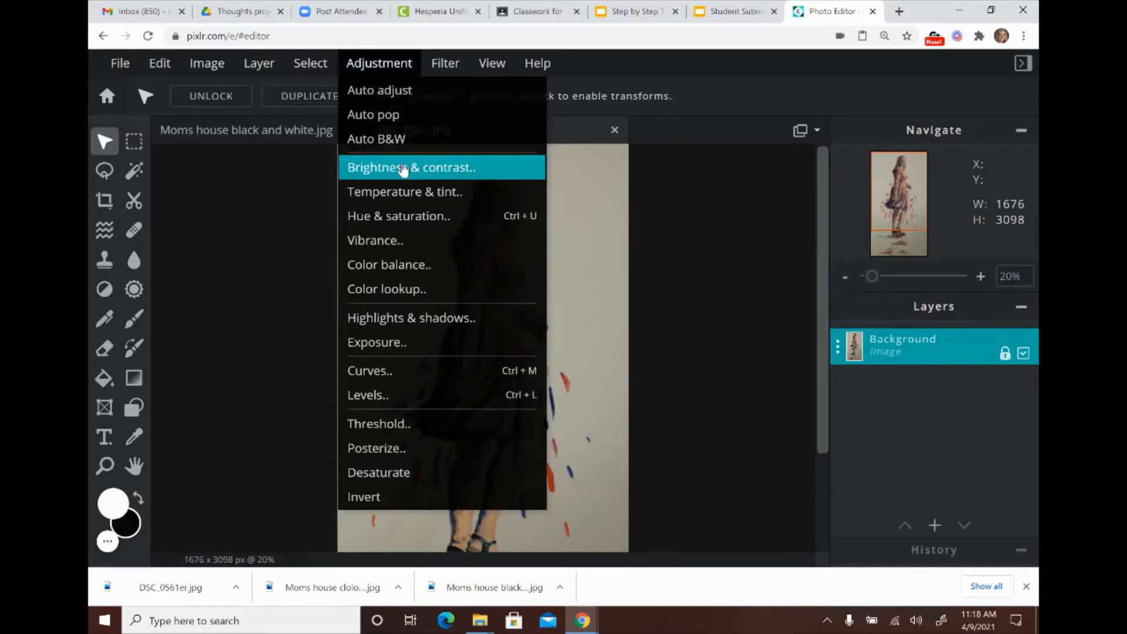
click(404, 169)
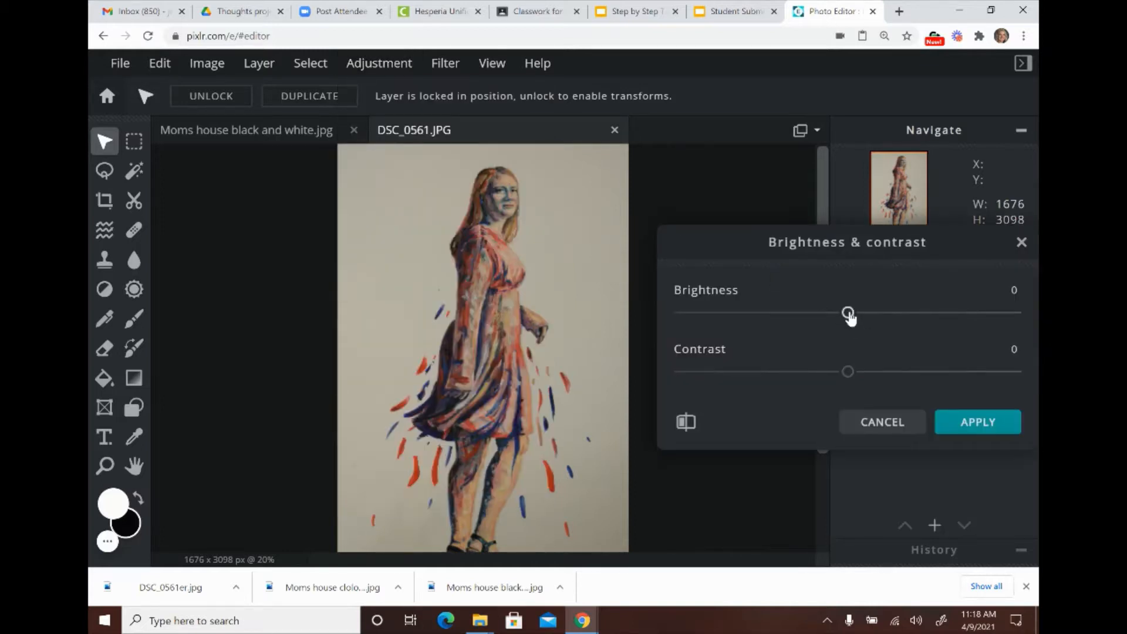
drag(851, 320, 901, 348)
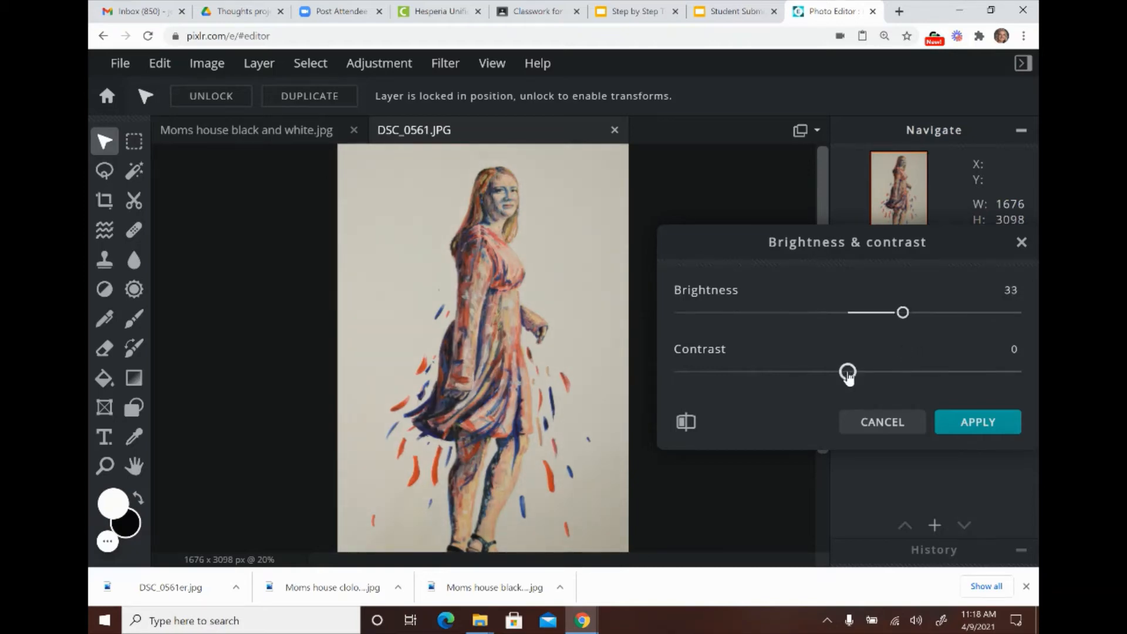
drag(849, 378, 875, 384)
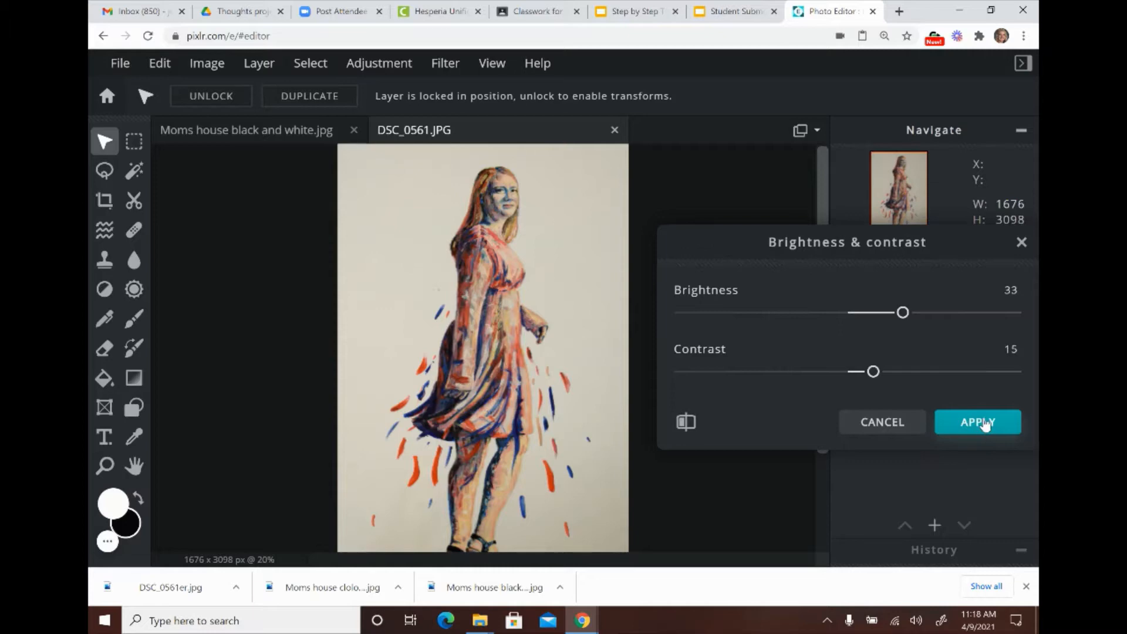
click(979, 422)
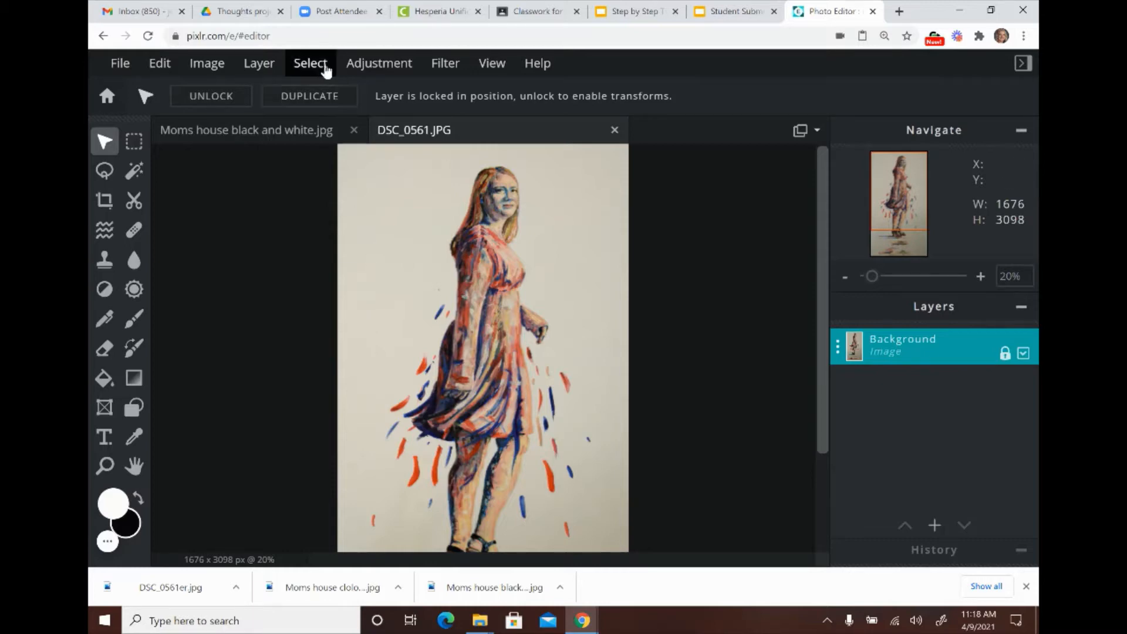
Select the entire DSC_0561 image and copy it
click(320, 66)
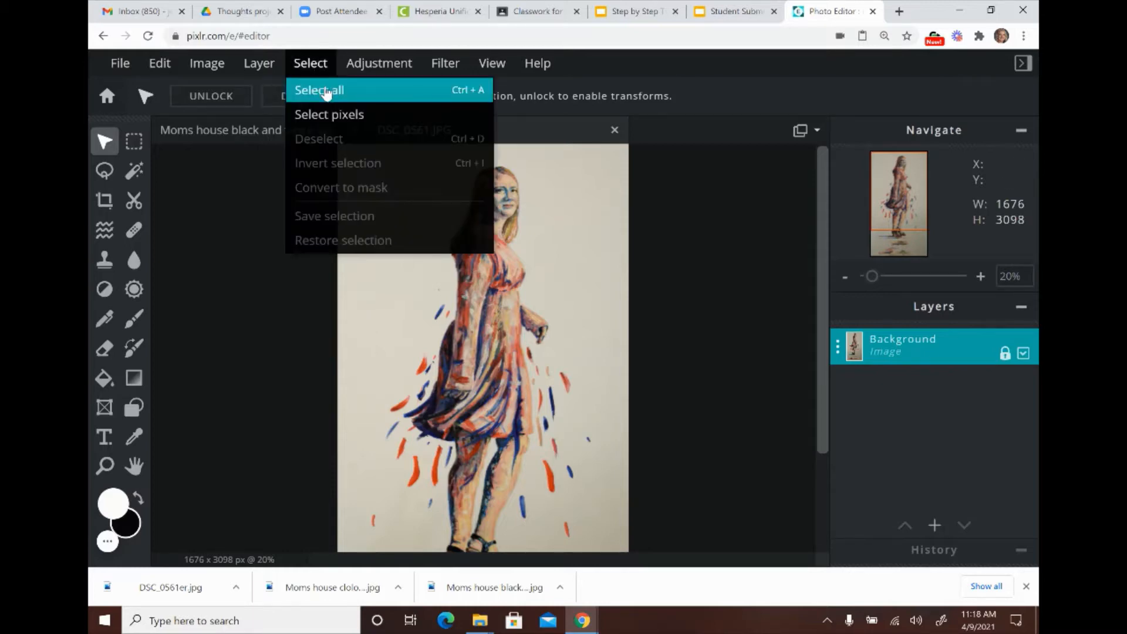
click(326, 91)
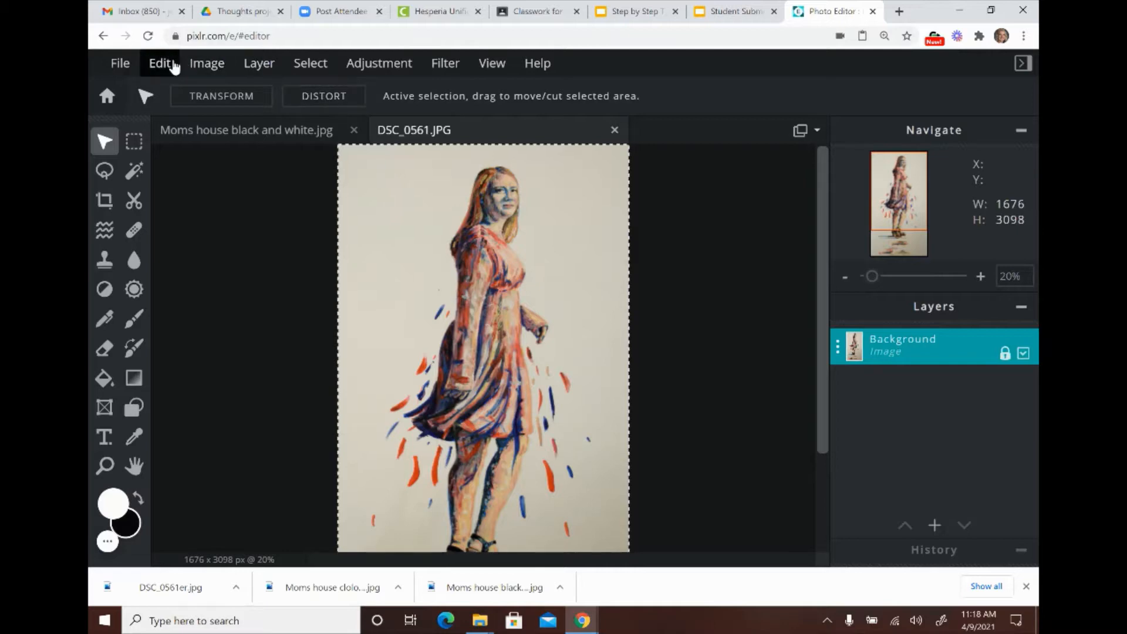
click(162, 66)
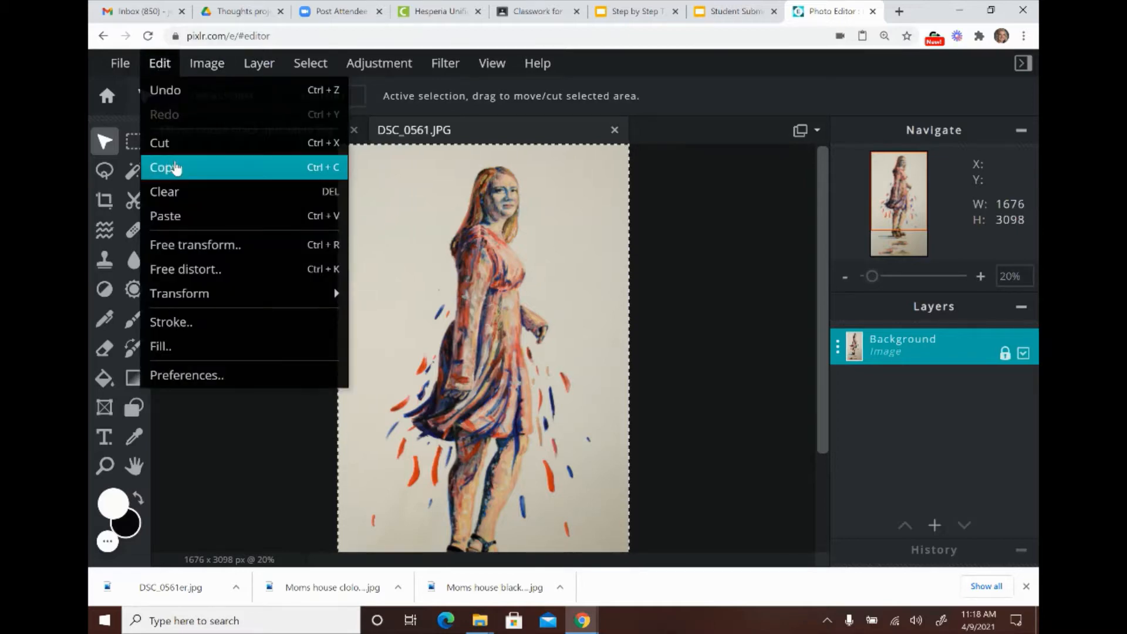
click(175, 163)
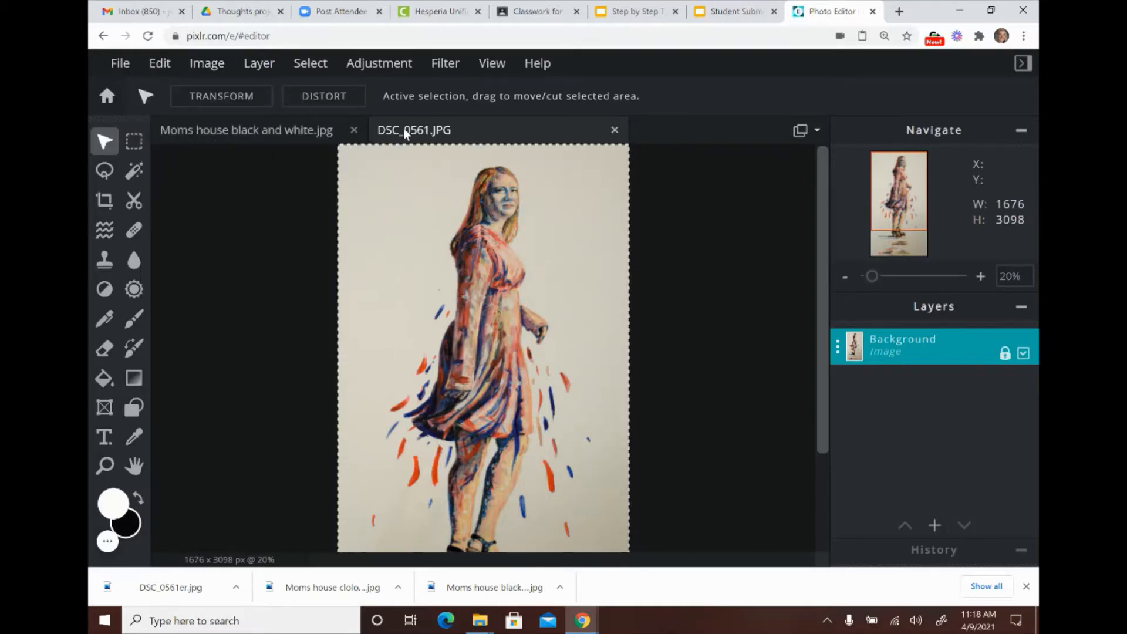
Paste the copied painting as a new layer into the "Moms house black and white" image
click(235, 132)
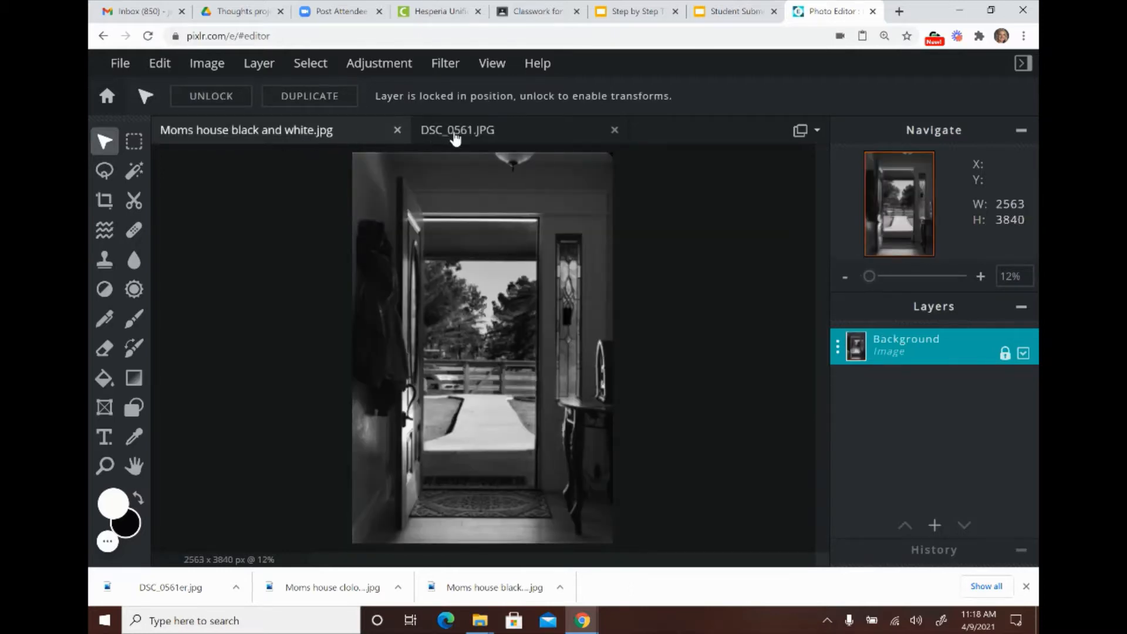
click(455, 131)
click(304, 133)
click(157, 65)
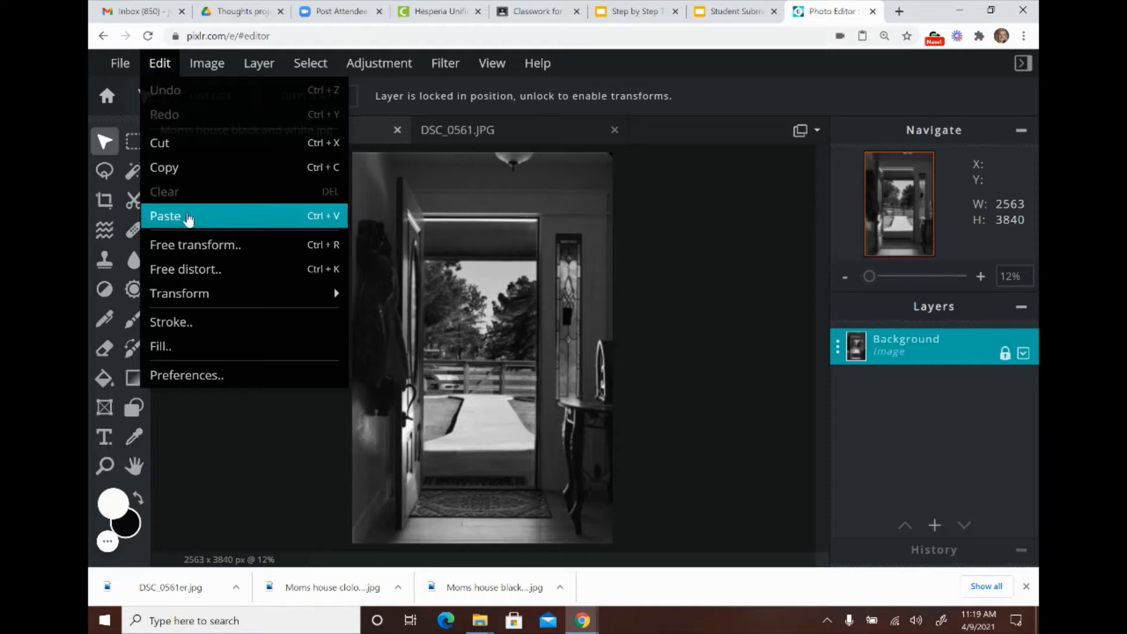
click(184, 217)
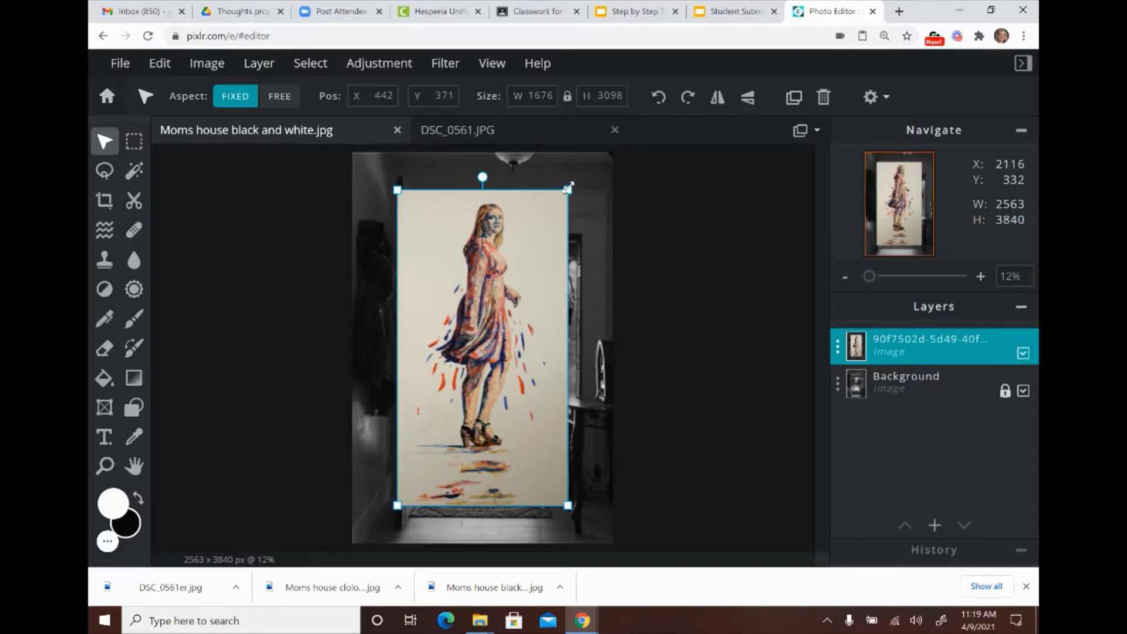
drag(569, 188, 572, 234)
key(shift)
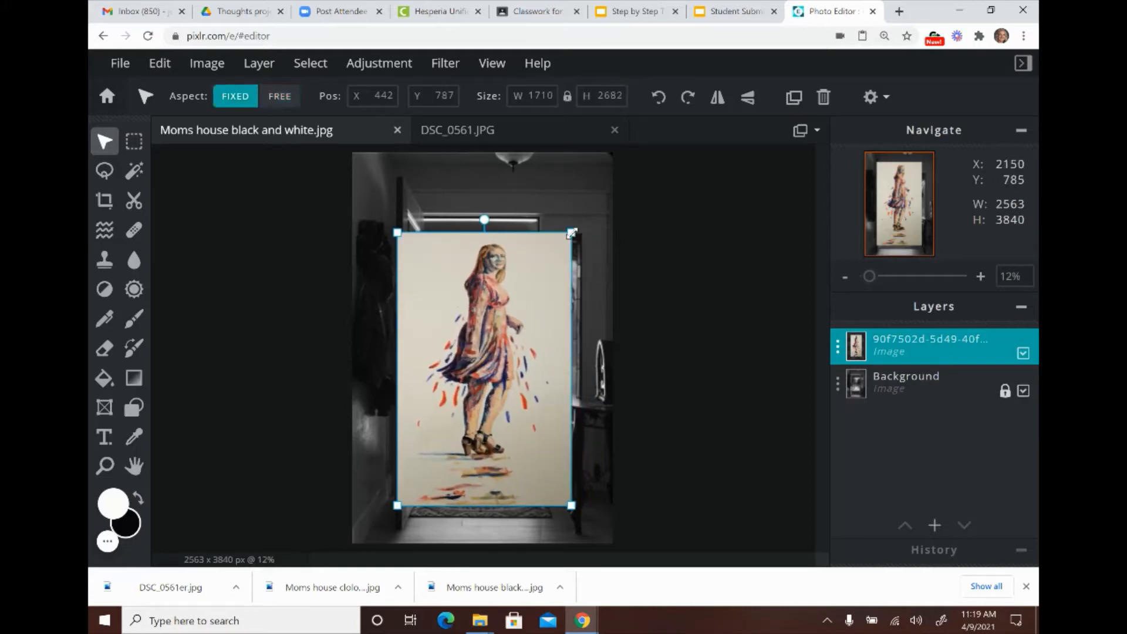
key(ctrl+z)
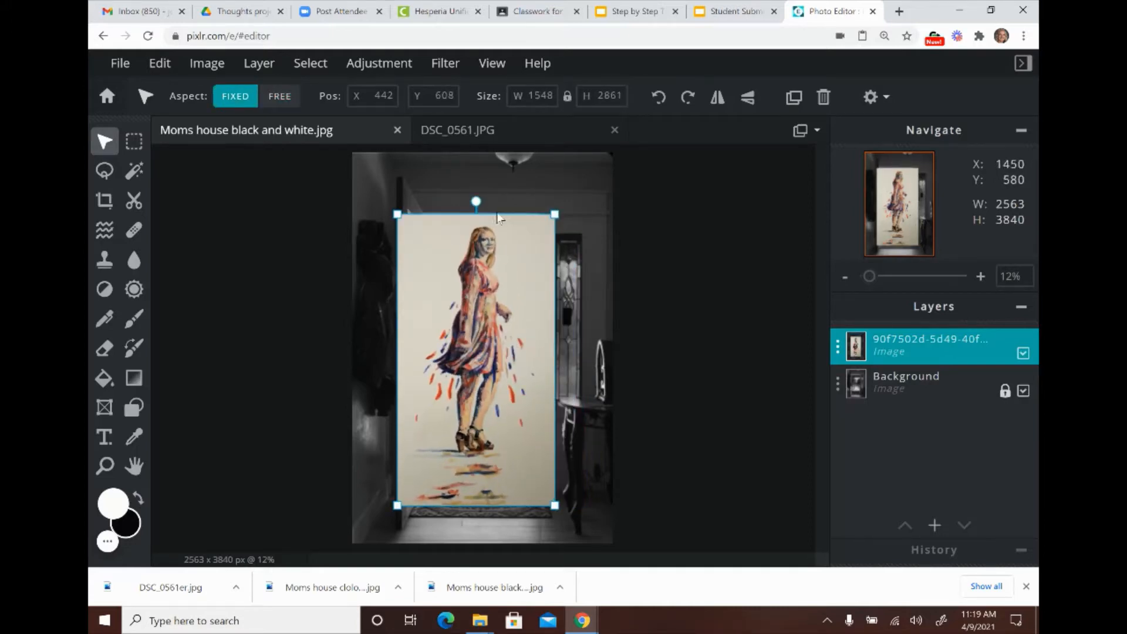
Scale the pasted painting layer down proportionally to about 1156 by 2137 px and position it over the open doorway
drag(553, 213, 522, 257)
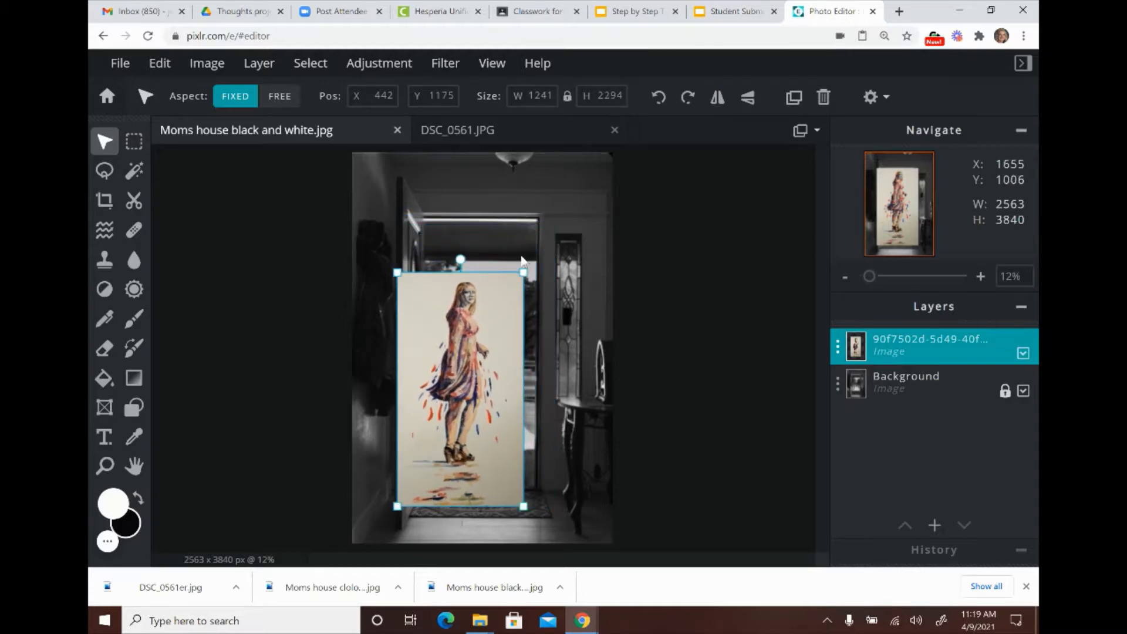
mouse_move(485, 323)
mouse_down()
mouse_move(528, 313)
mouse_move(511, 314)
mouse_up()
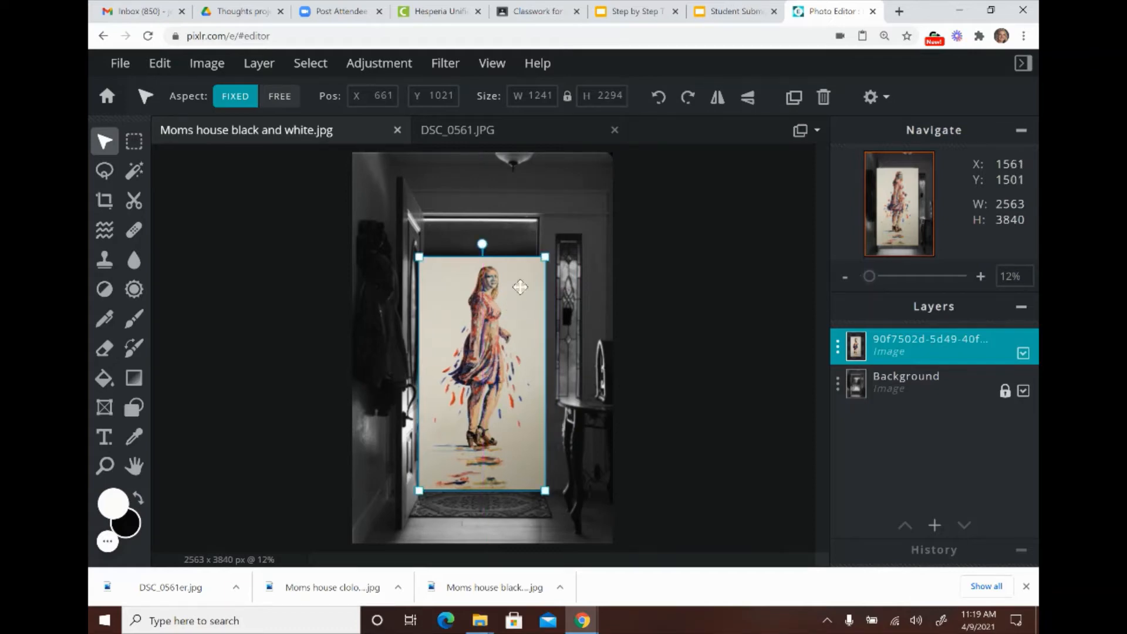
drag(546, 257, 535, 272)
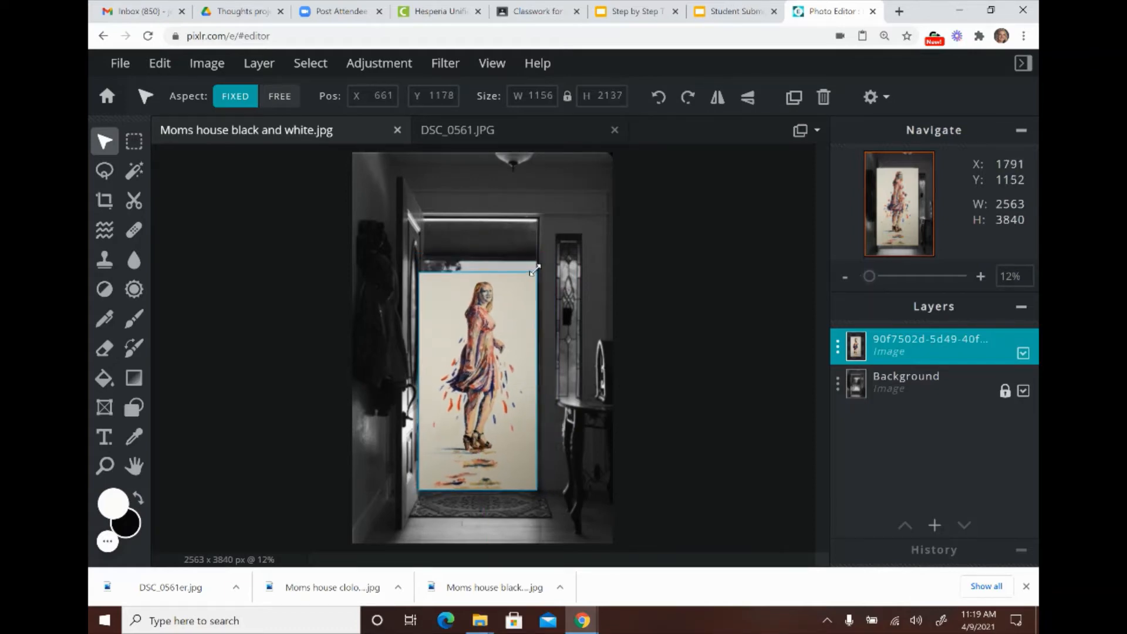
click(515, 306)
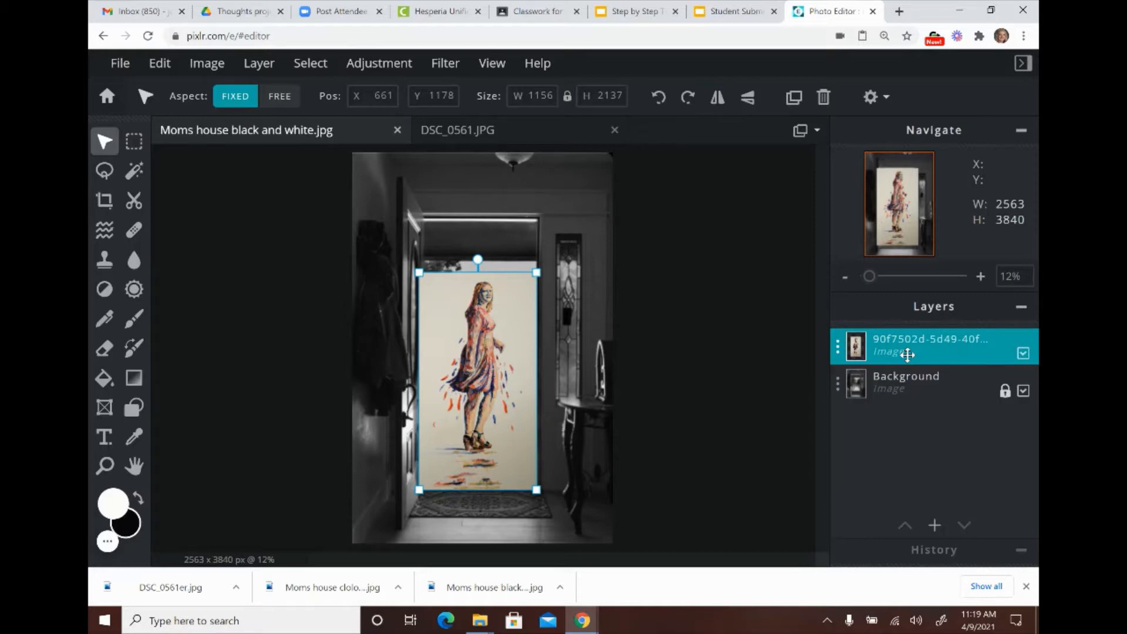
Set the painting layer's blend mode to Multiply
click(838, 351)
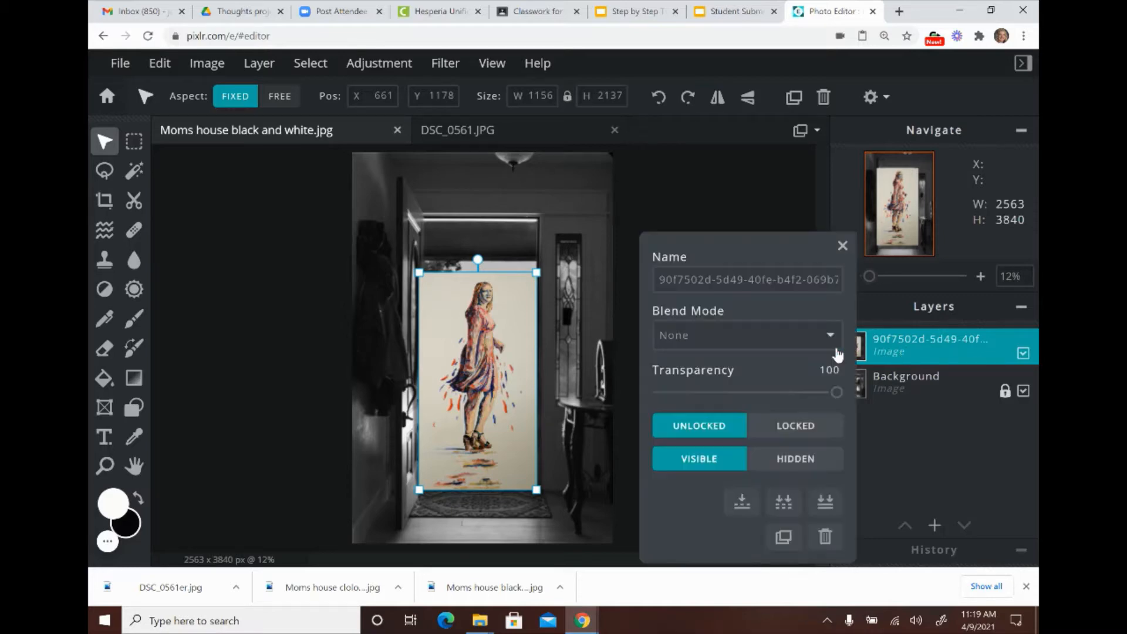
click(794, 338)
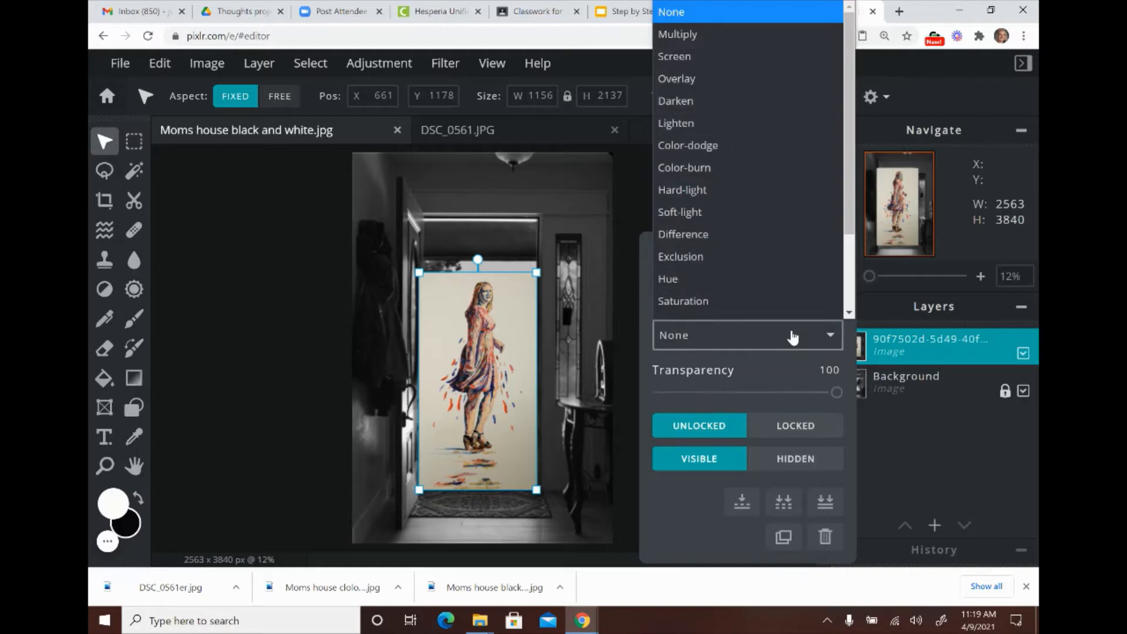
scroll(757, 235, down, 1)
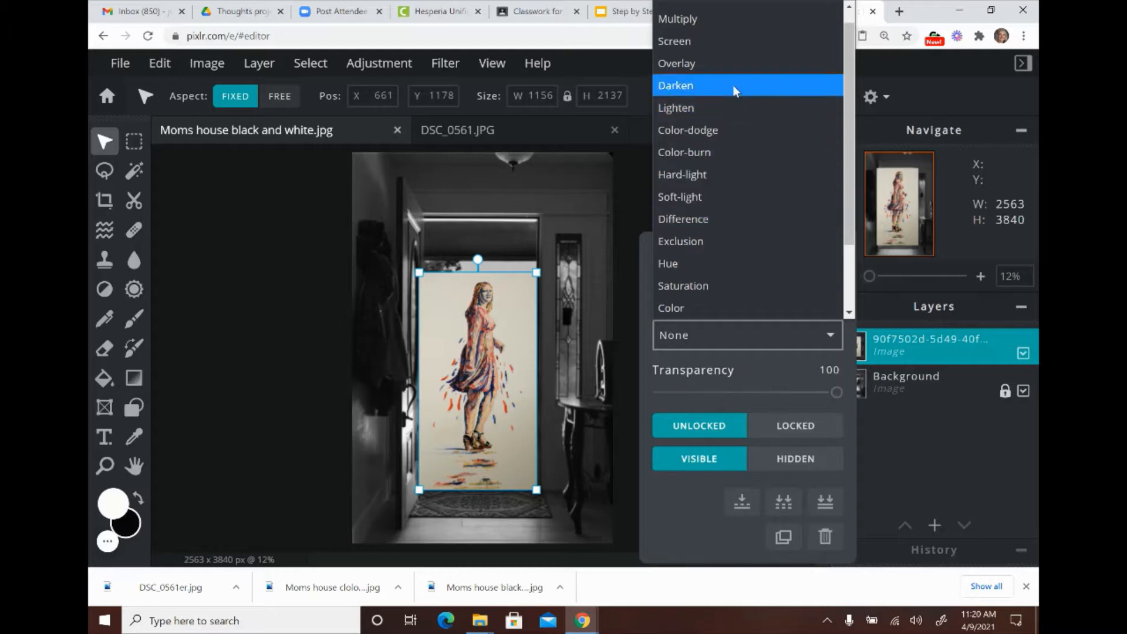
click(708, 20)
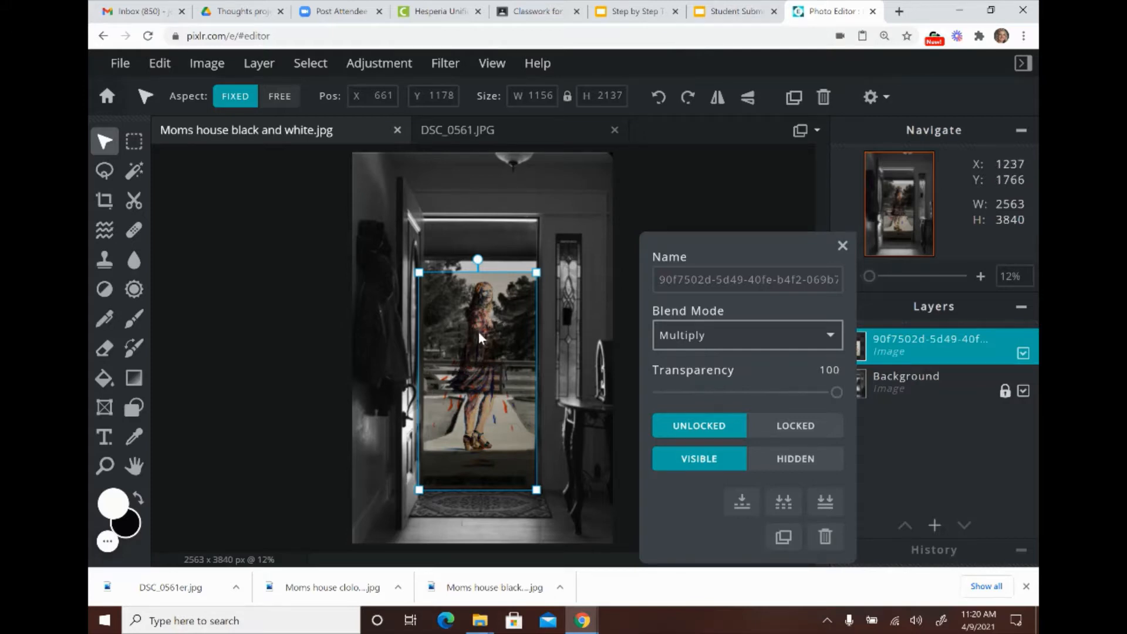
click(540, 268)
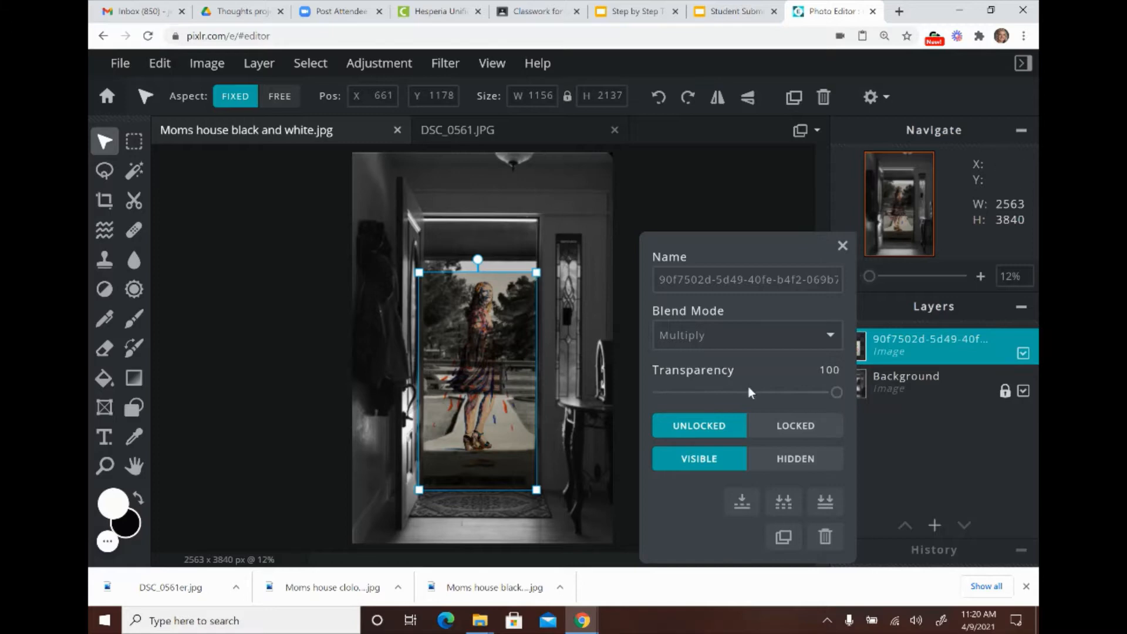
click(842, 245)
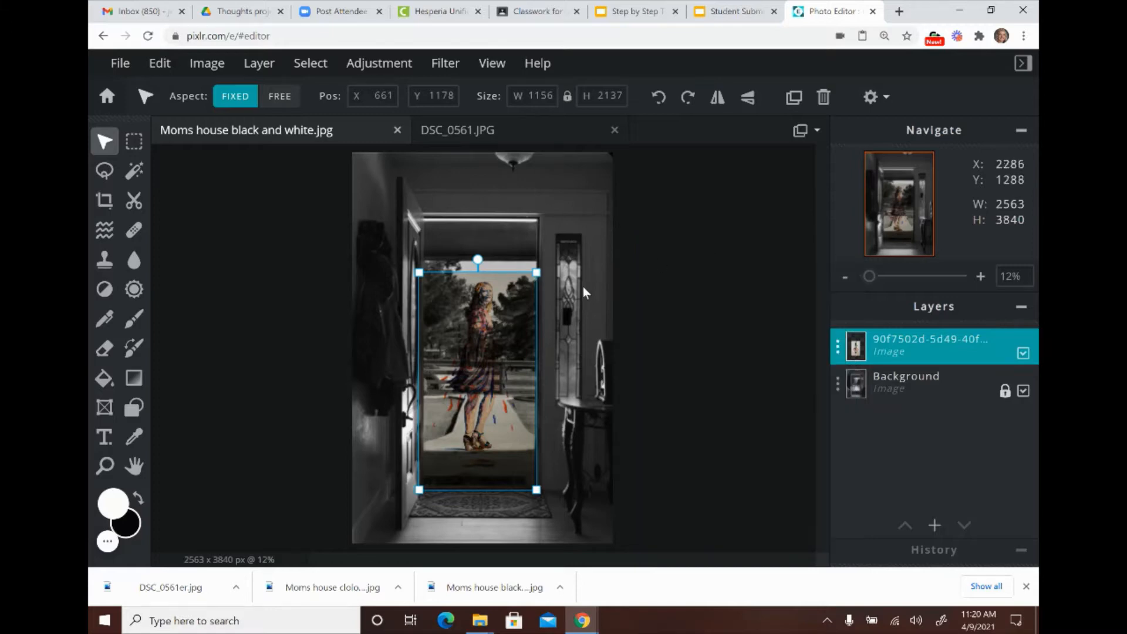
Enlarge the painting layer to about 1190 by 2200 px and shift it slightly right to X 687, Y 1115
drag(537, 272, 540, 268)
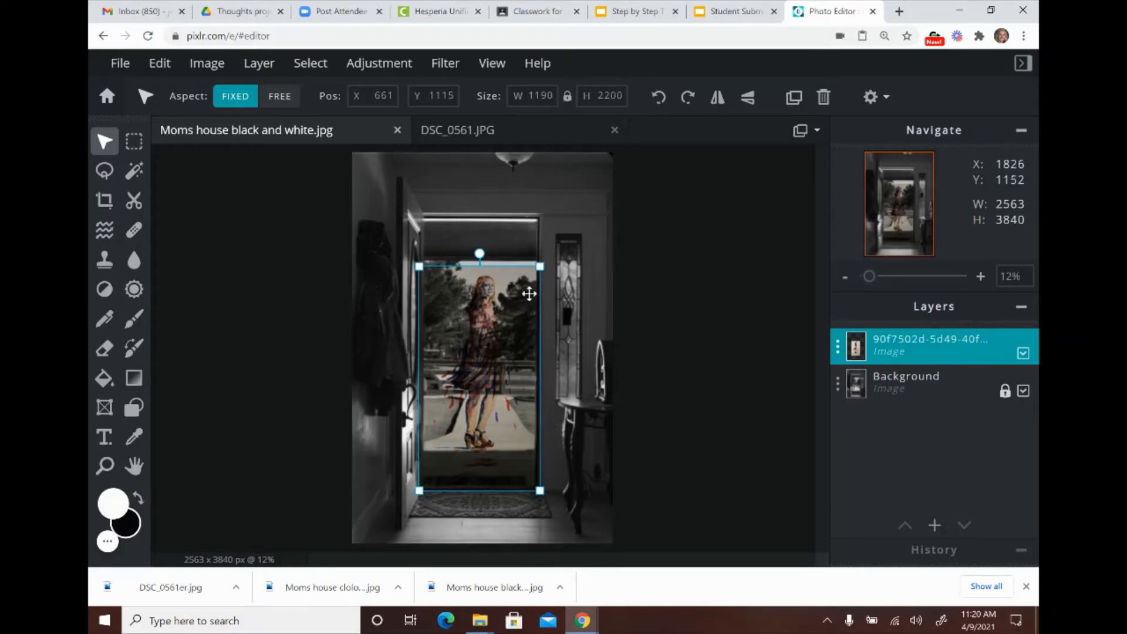
drag(508, 332, 512, 331)
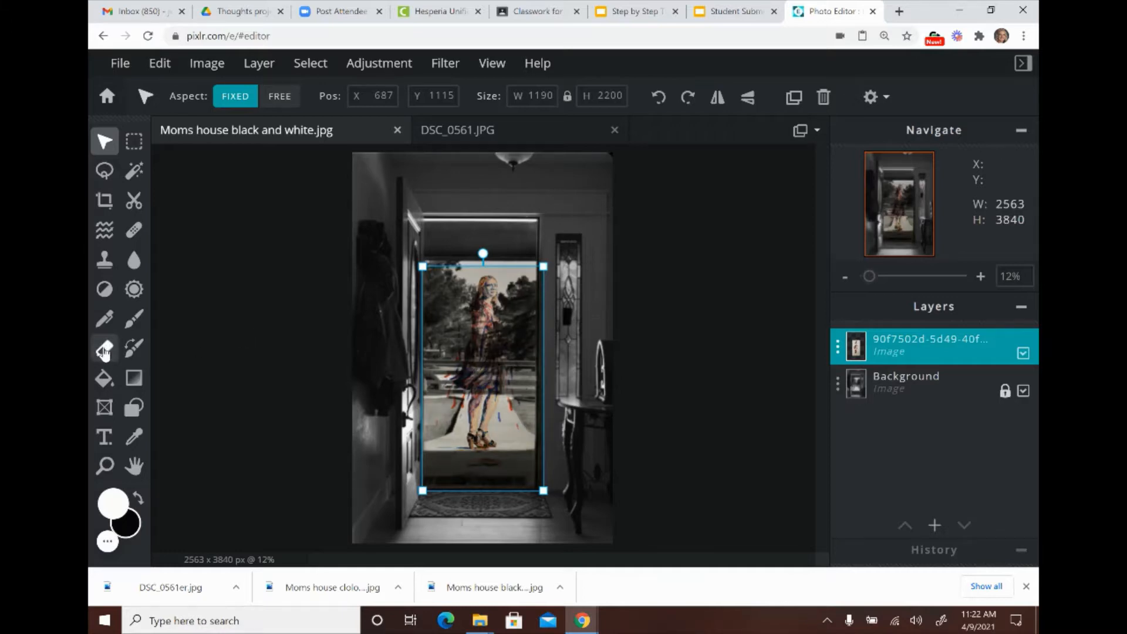
Soften the Eraser's brush tip and set its opacity to 28%, undoing the last change to the painting layer
click(105, 351)
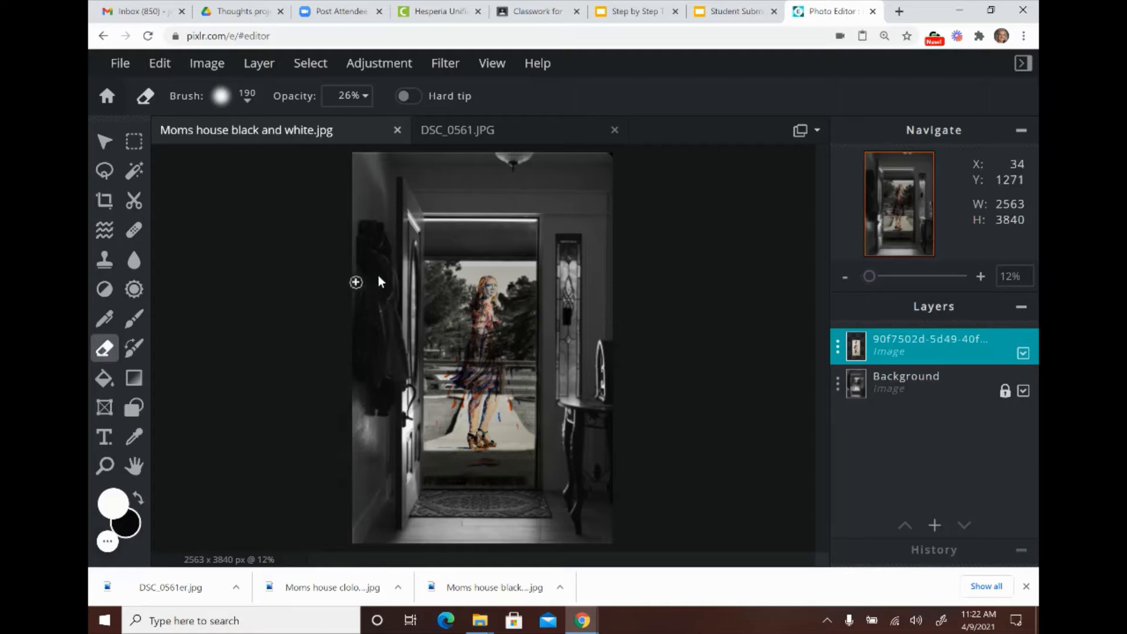
click(246, 102)
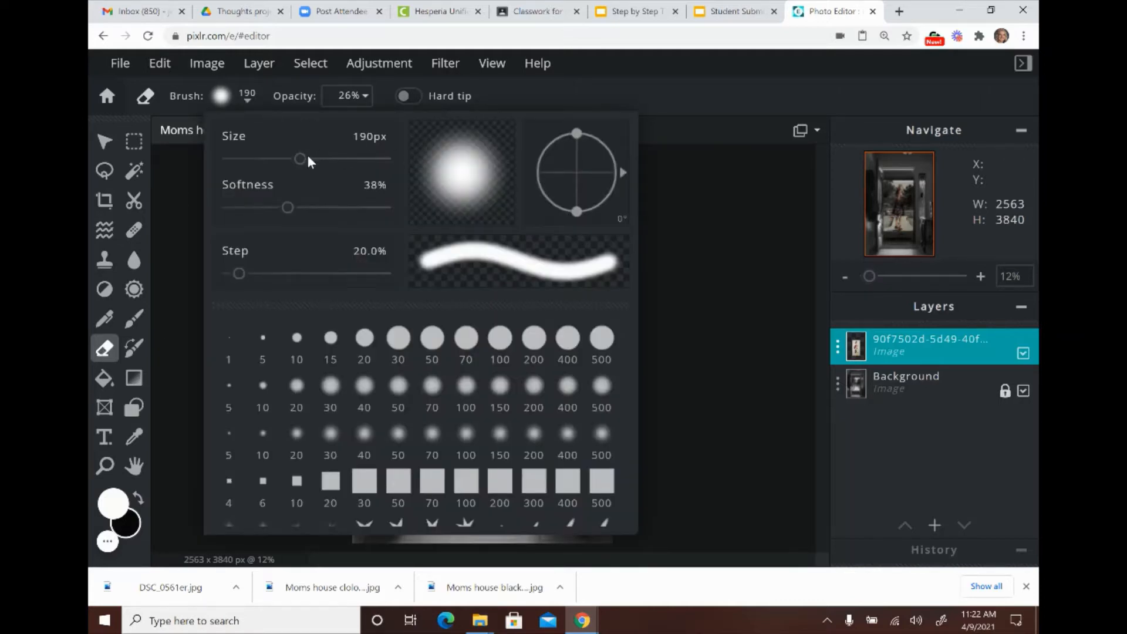
drag(291, 208, 311, 208)
click(708, 168)
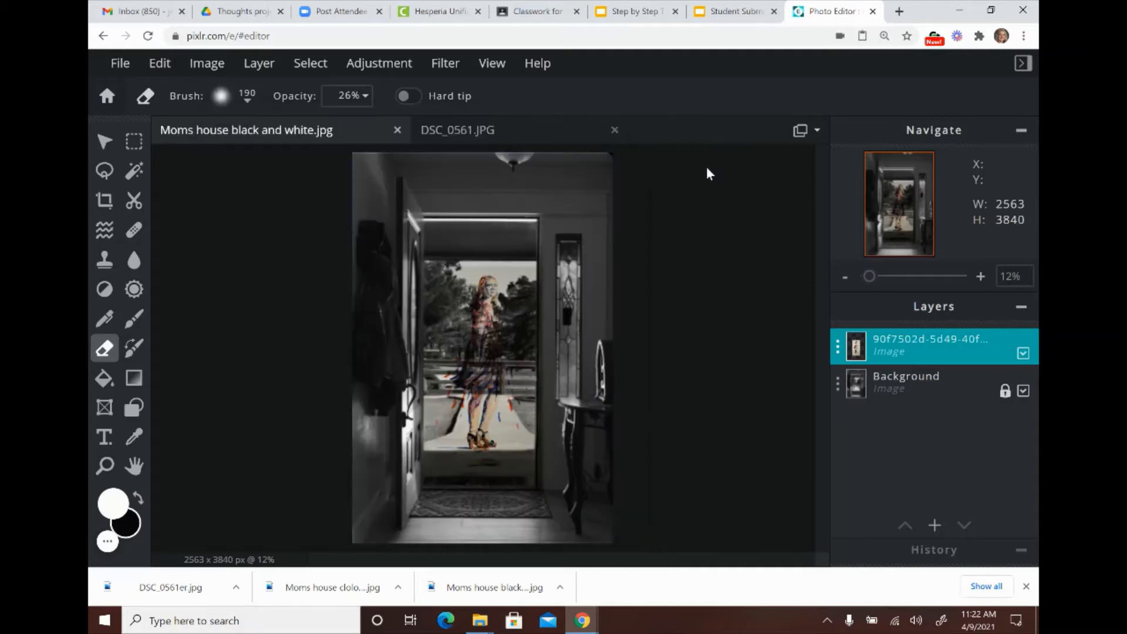
click(364, 96)
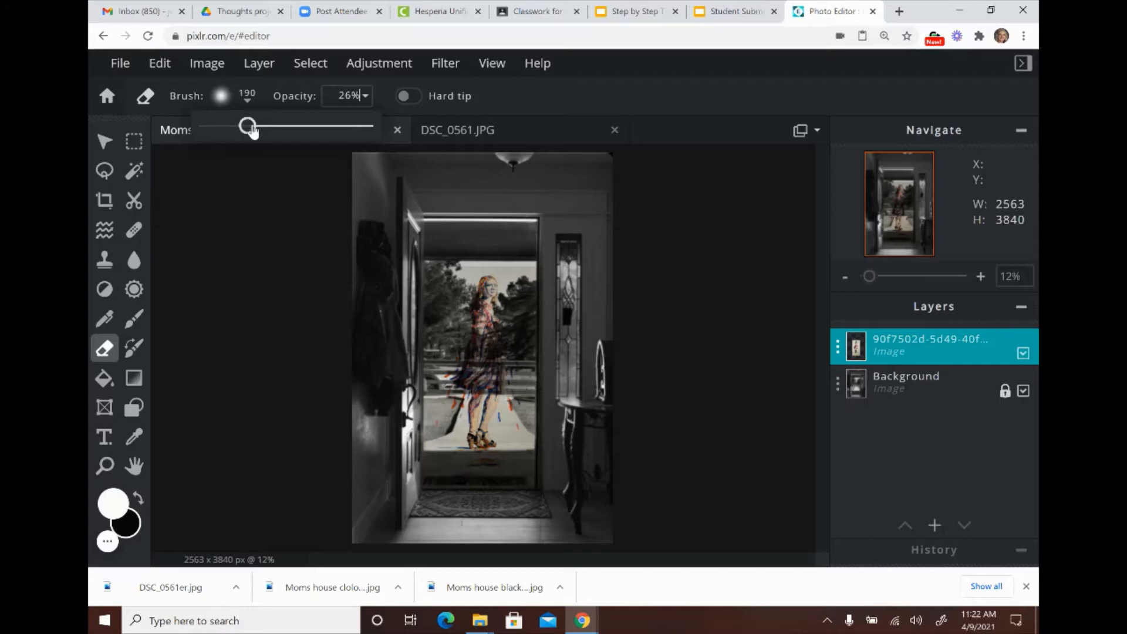
mouse_move(247, 127)
mouse_down()
mouse_move(378, 143)
mouse_move(242, 135)
mouse_move(252, 129)
mouse_up()
click(723, 281)
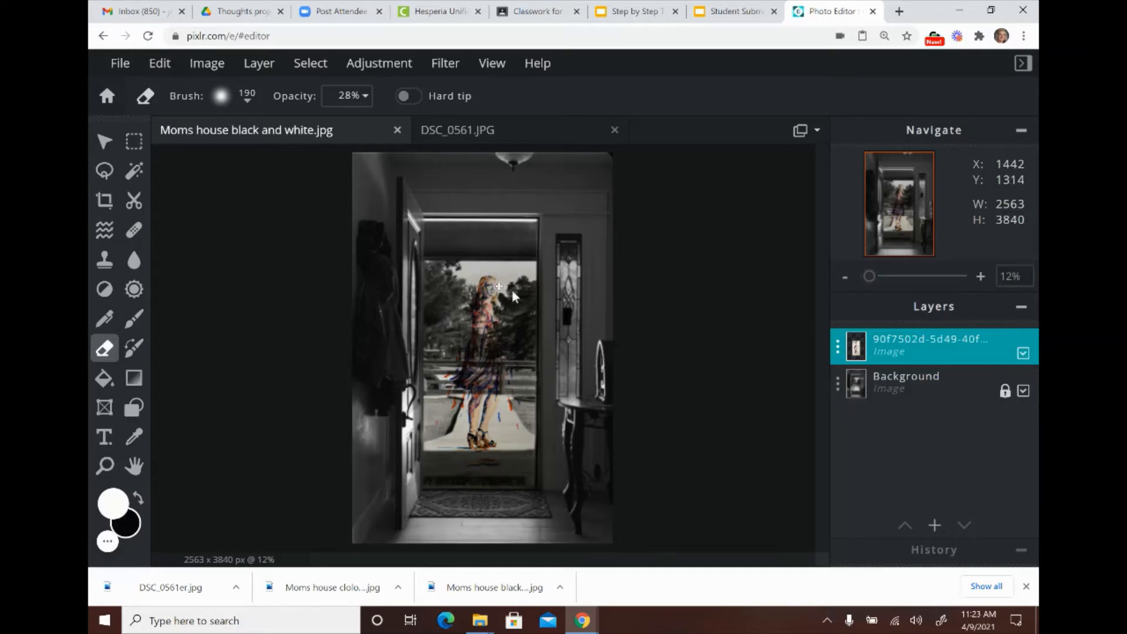
key(ctrl+z)
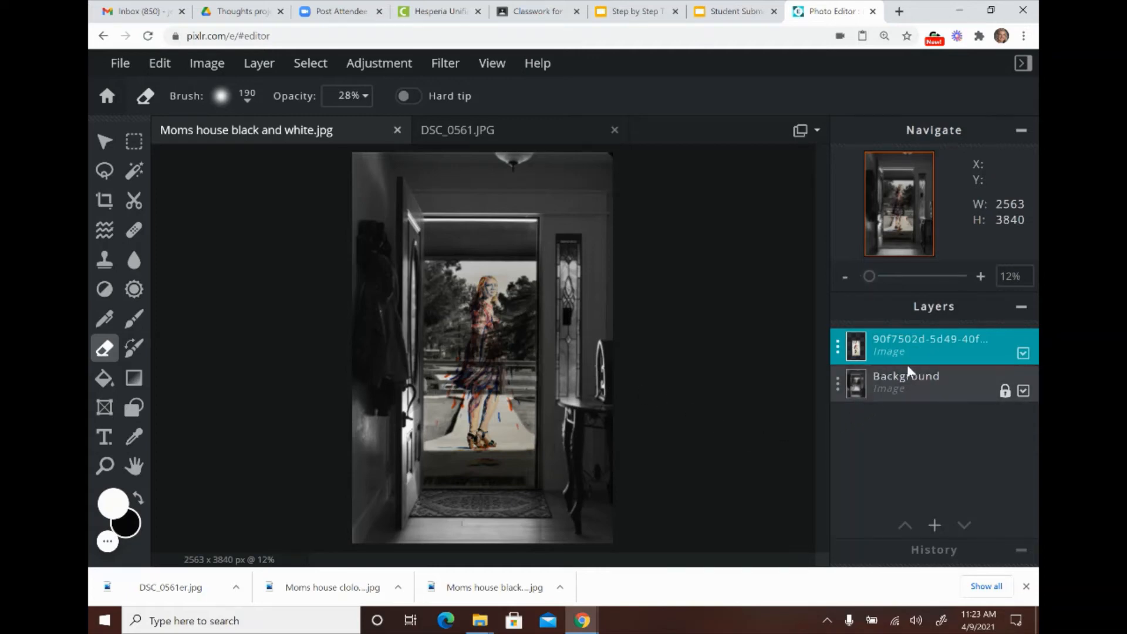
Add an empty layer and place it between the painting layer and the Background
click(934, 525)
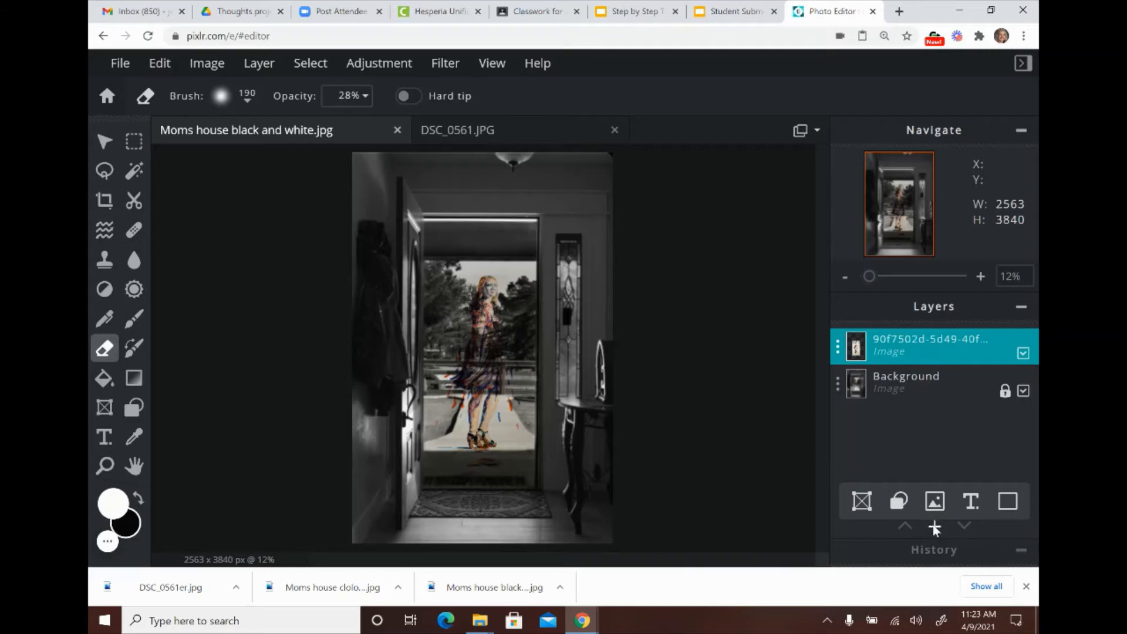
click(934, 526)
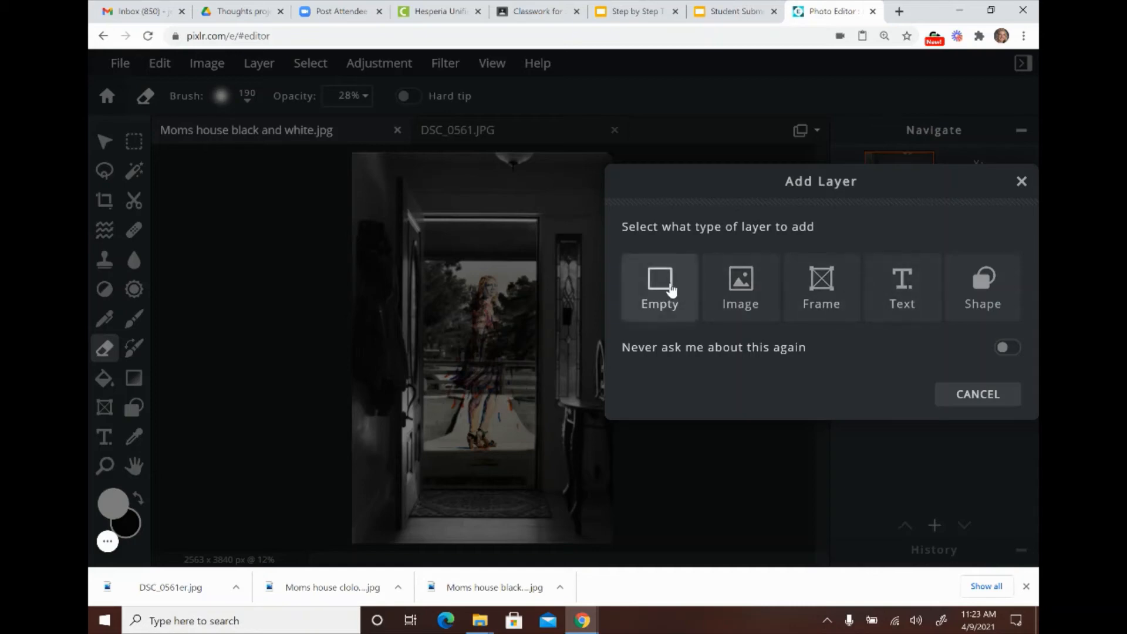
click(666, 288)
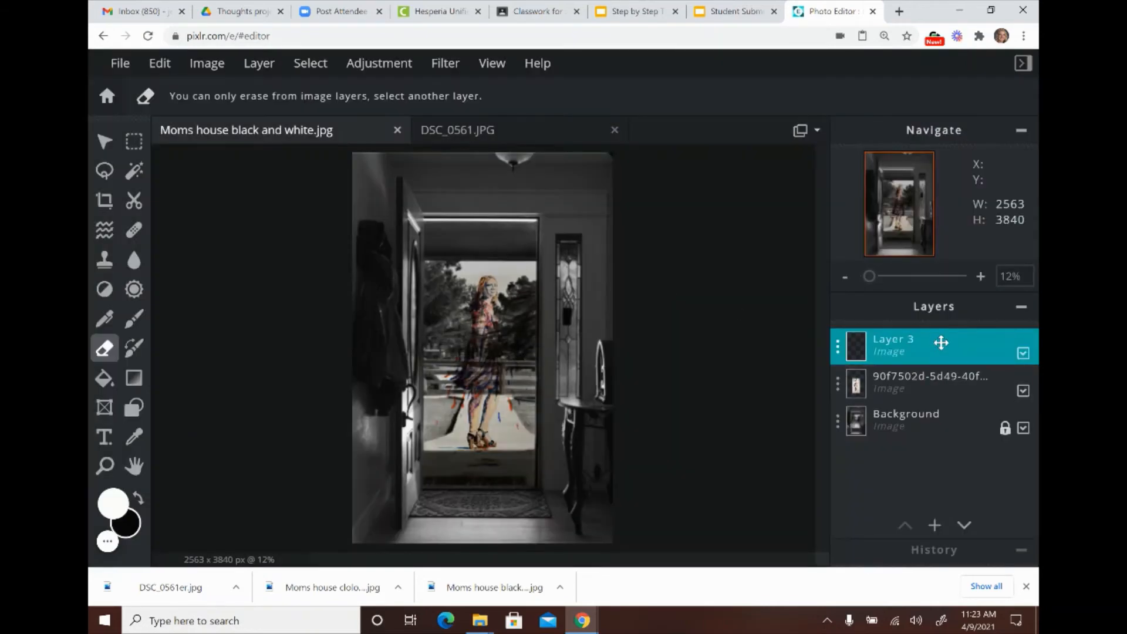
drag(942, 342, 938, 383)
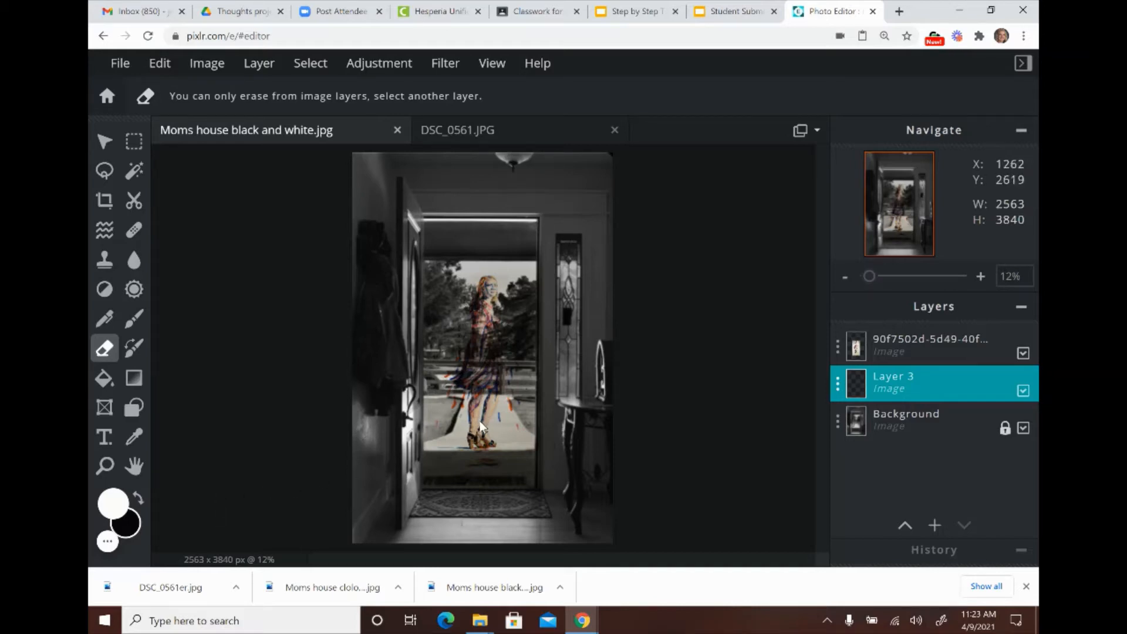
Sample the light walkway colour beside the figure's feet, and change the main colour to near-white #FEFEFD
click(135, 321)
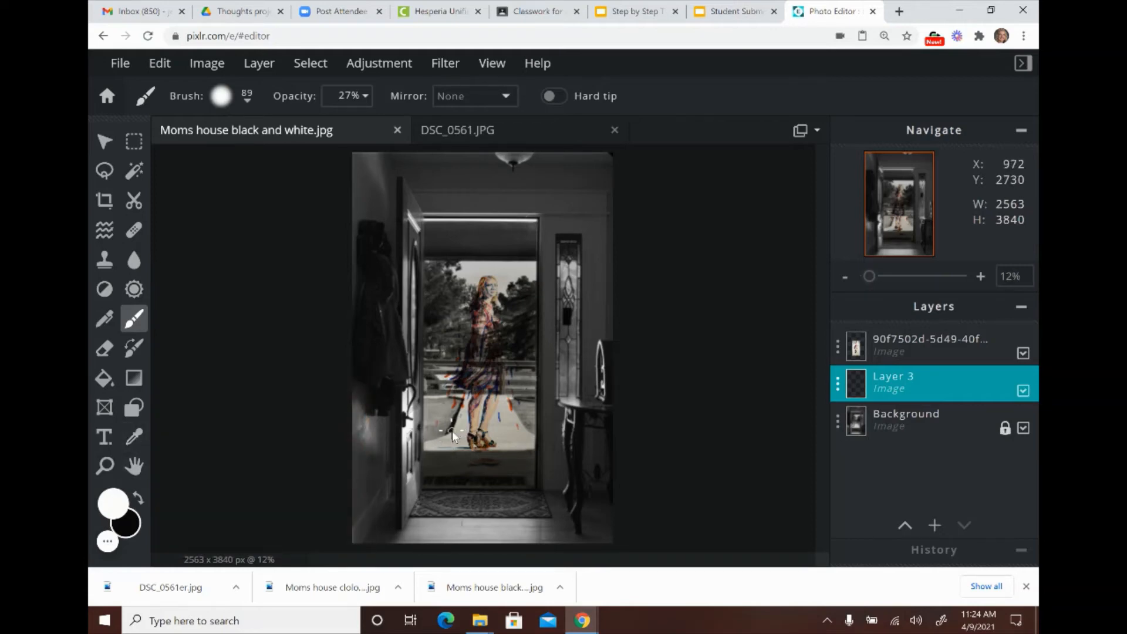
click(127, 445)
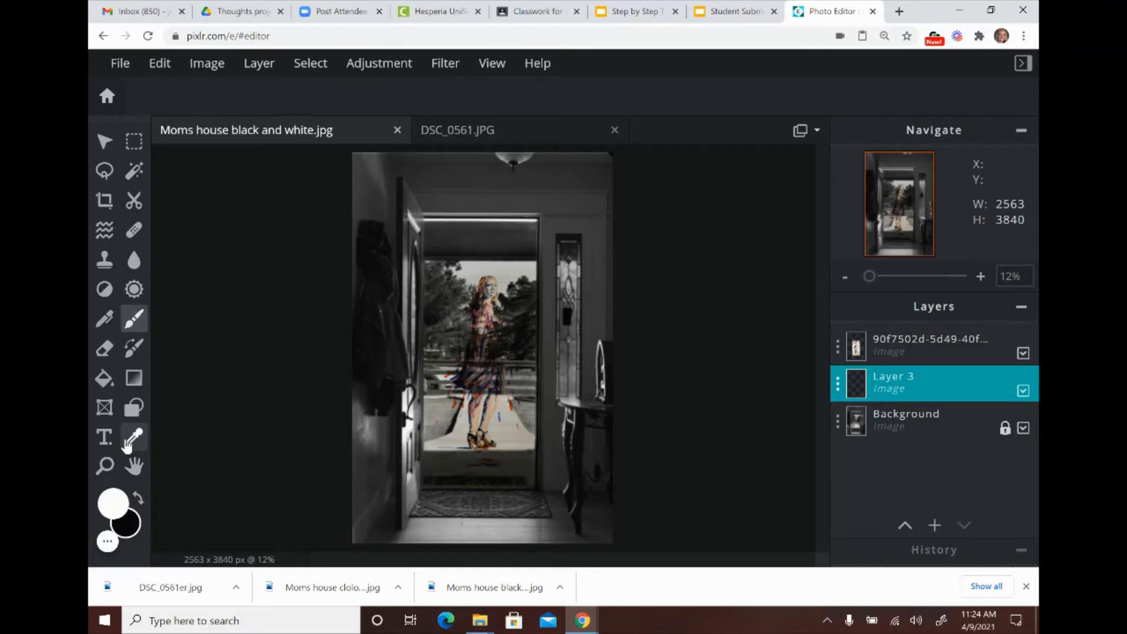
click(458, 438)
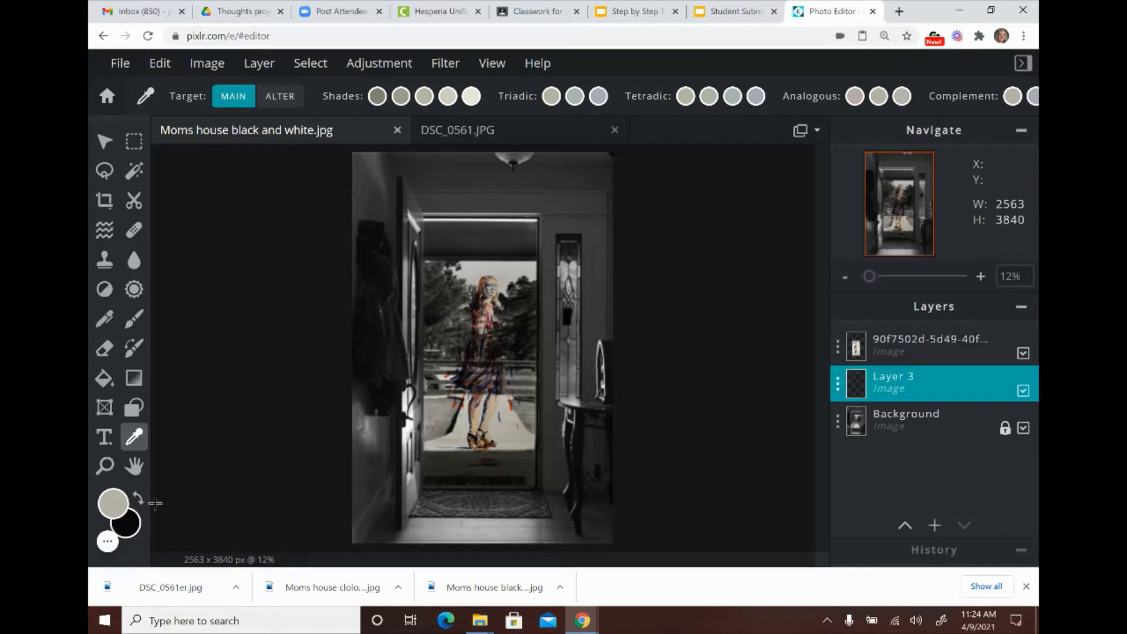
click(115, 501)
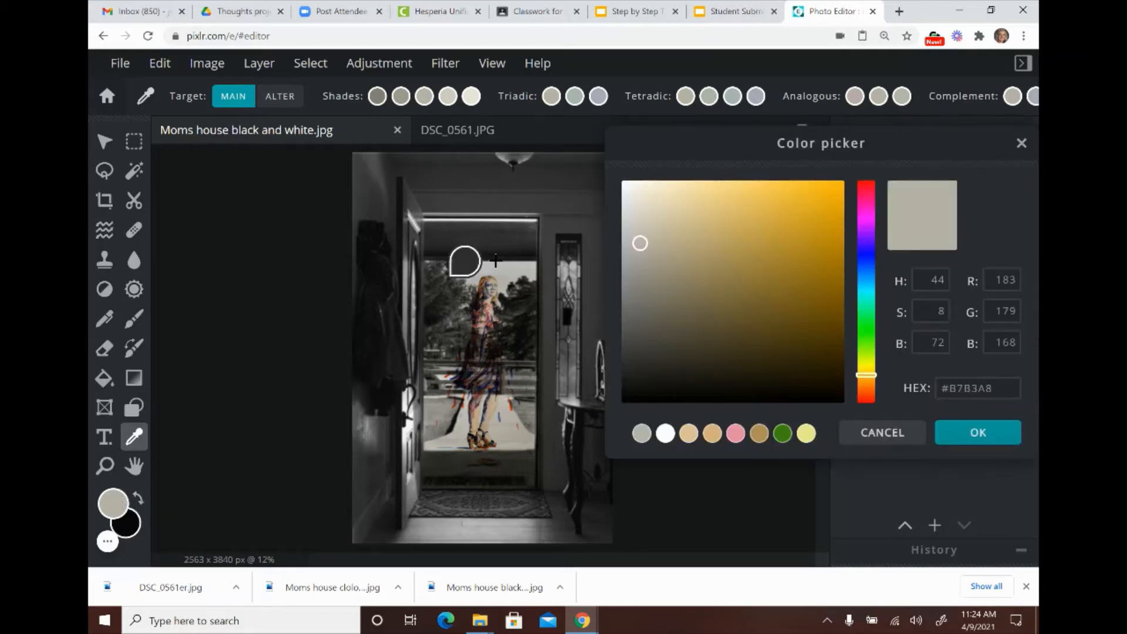
click(623, 183)
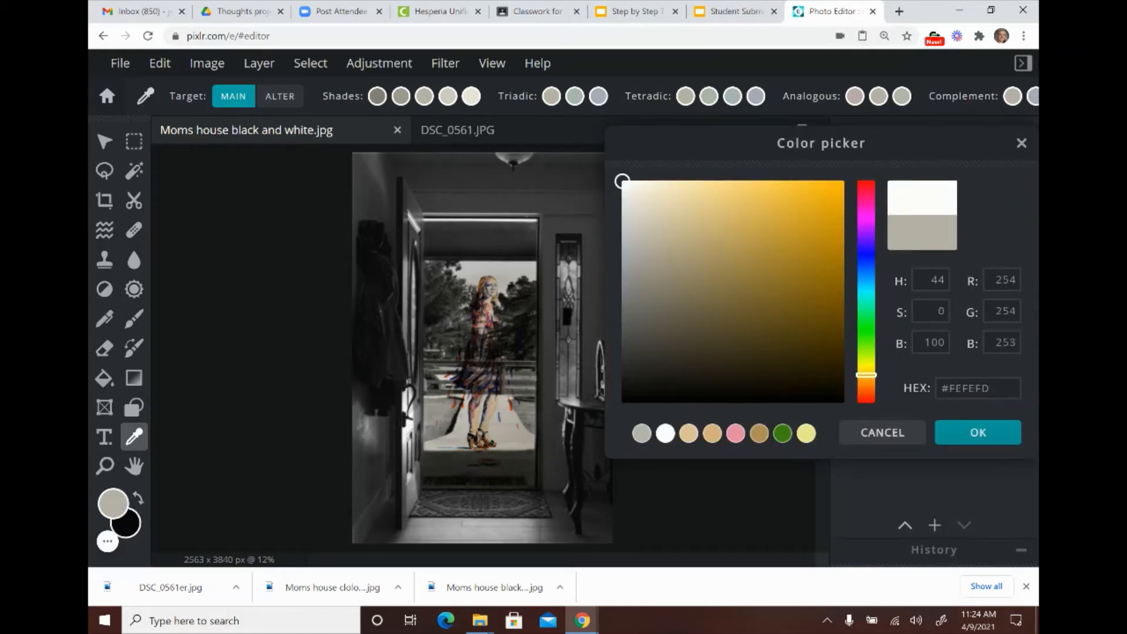
click(975, 430)
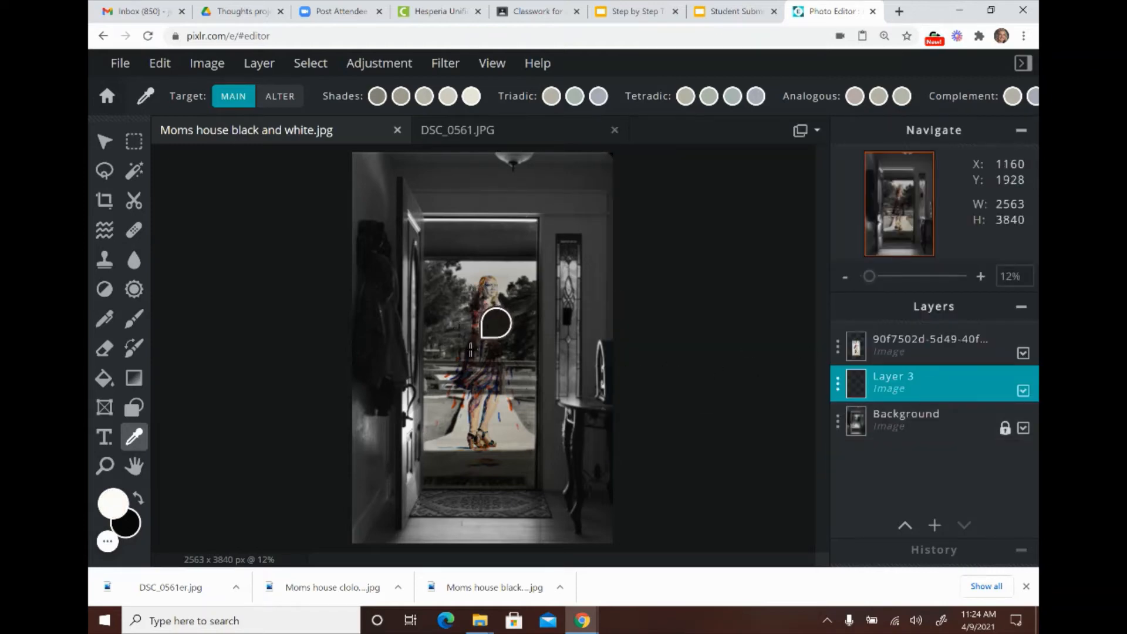
Paint near-white beneath the figure's shoulder, torso and dress on Layer 3, using a soft 89 px brush at 27% opacity
click(135, 321)
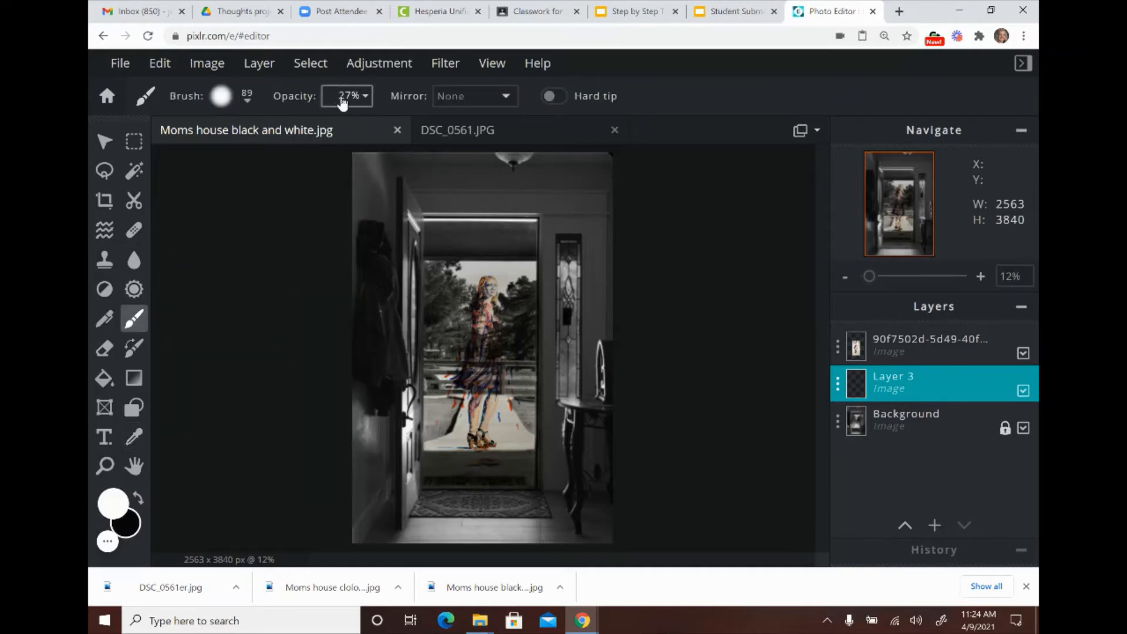
click(221, 96)
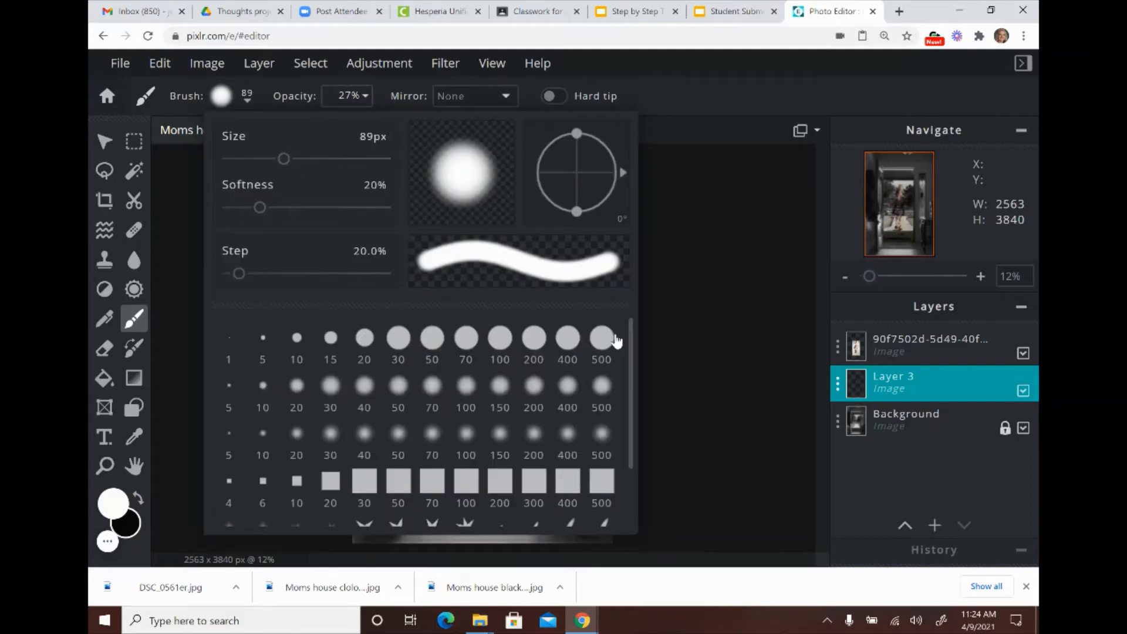
click(687, 344)
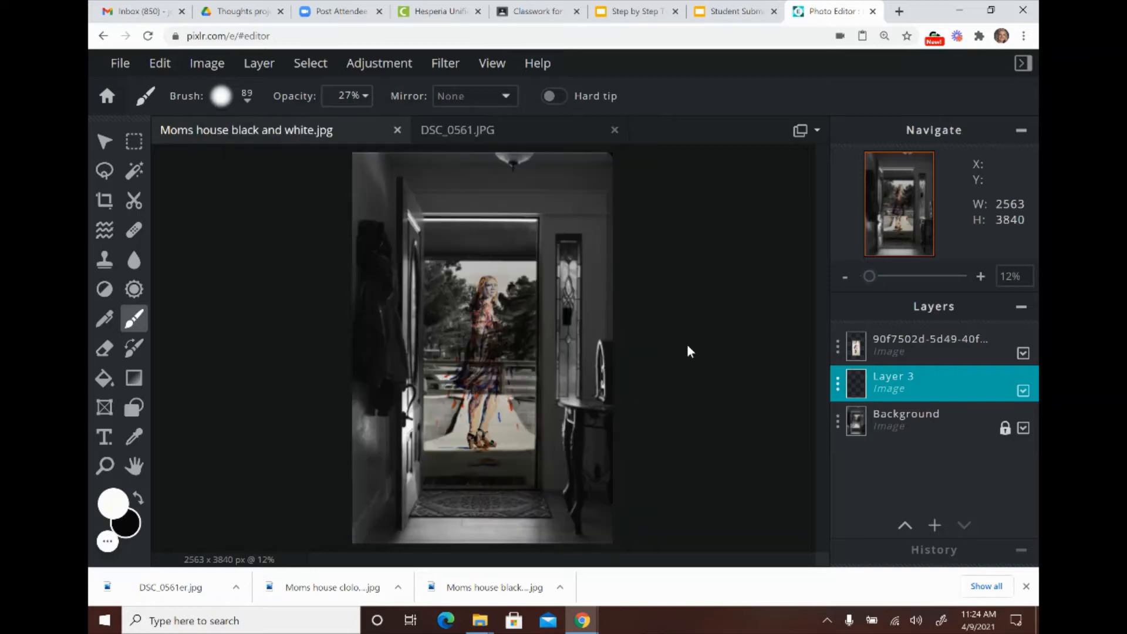
right_click(487, 336)
scroll(487, 336, up, 4)
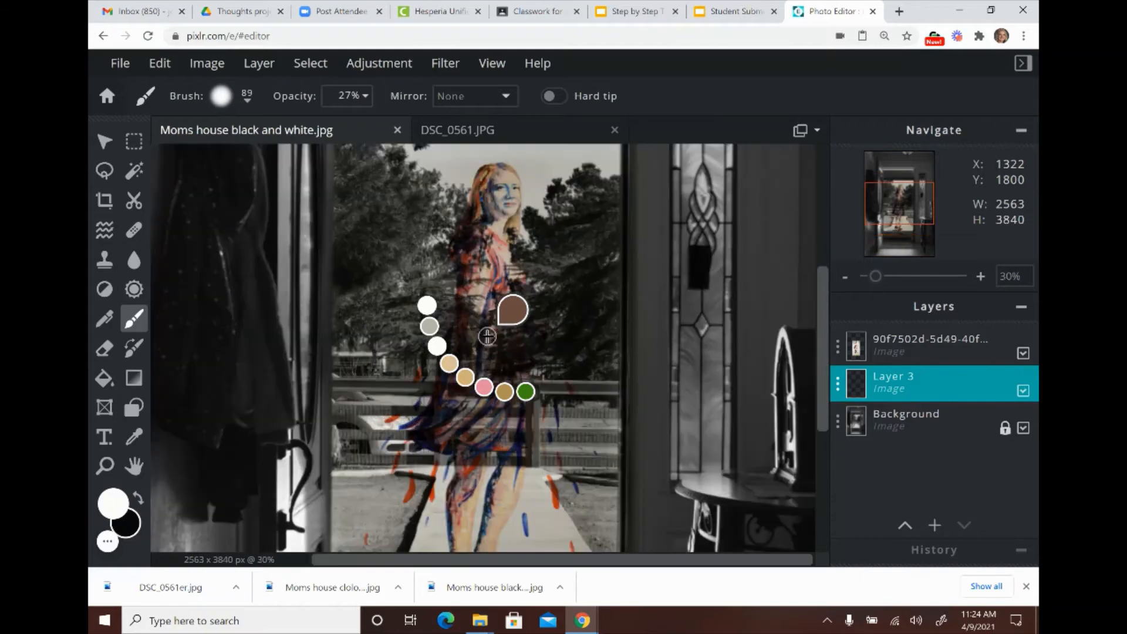
scroll(488, 336, up, 1)
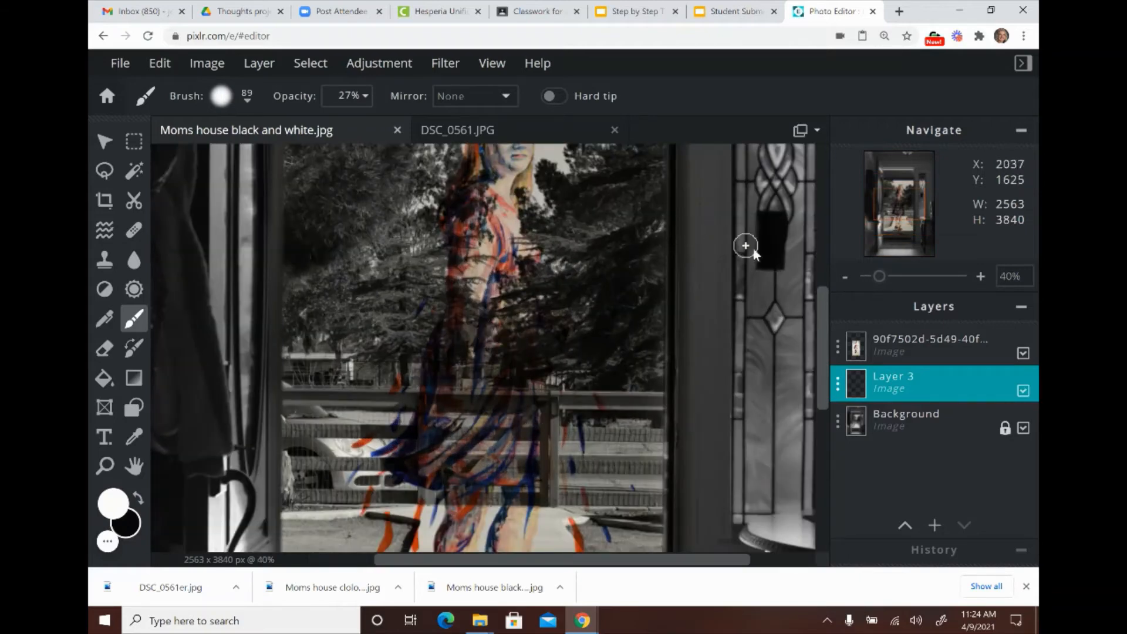
drag(821, 322, 819, 301)
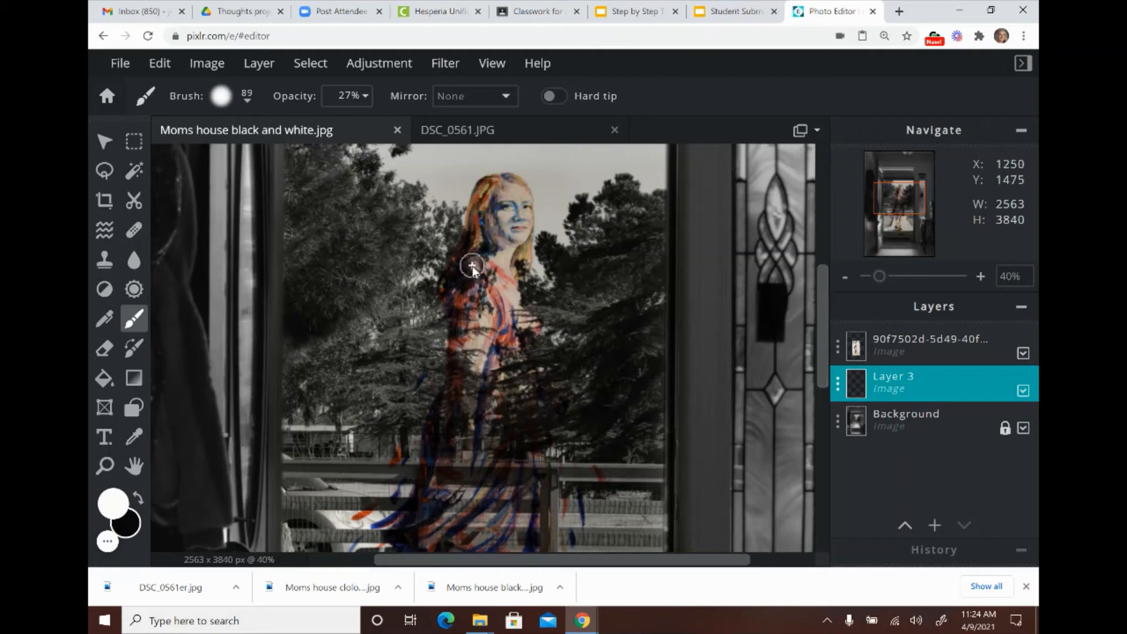
mouse_move(472, 293)
mouse_down()
mouse_move(479, 328)
mouse_move(486, 267)
mouse_move(481, 308)
mouse_up()
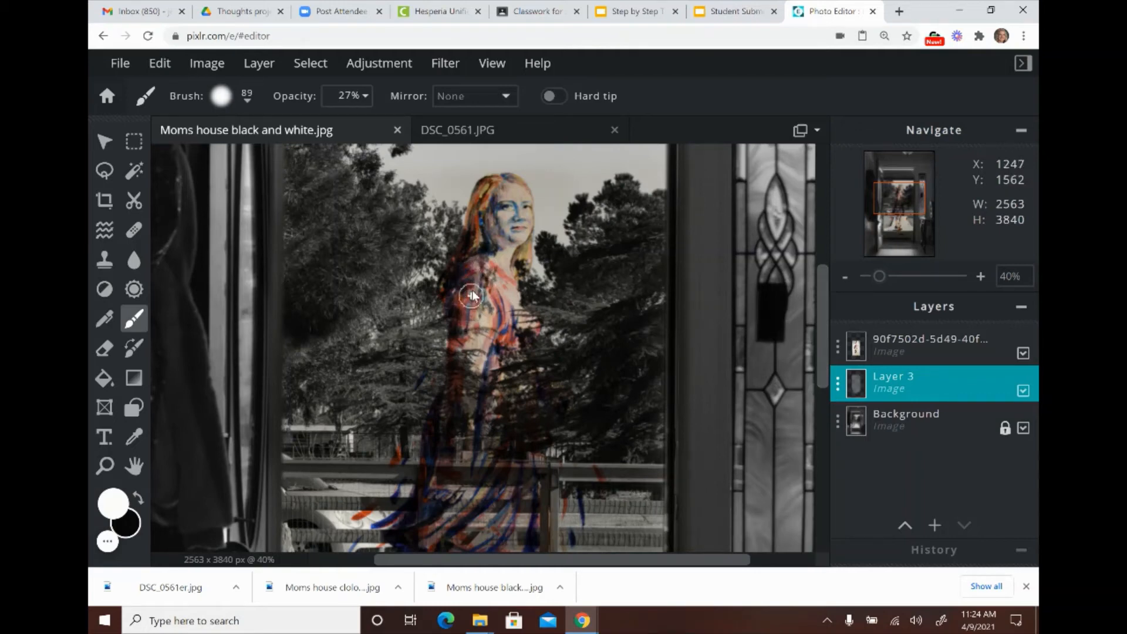
mouse_move(481, 308)
mouse_down()
mouse_move(489, 418)
mouse_move(511, 362)
mouse_move(516, 428)
mouse_up()
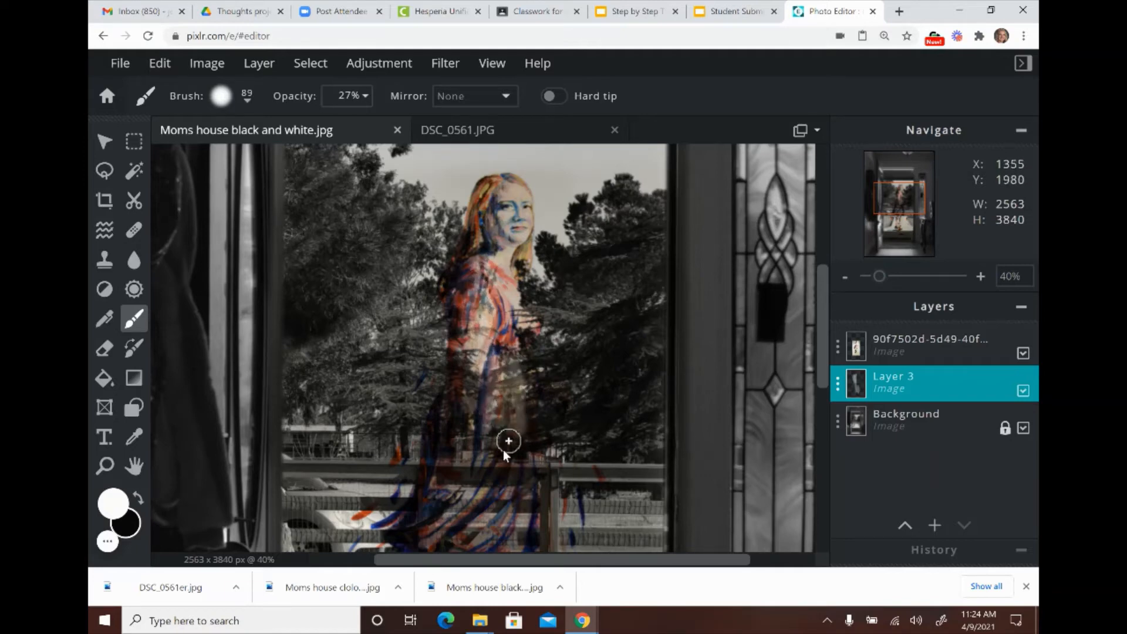
mouse_move(447, 524)
mouse_down()
mouse_move(463, 407)
mouse_move(453, 481)
mouse_move(442, 431)
mouse_move(438, 463)
mouse_move(440, 436)
mouse_move(449, 410)
mouse_move(487, 383)
mouse_move(489, 315)
mouse_move(516, 414)
mouse_move(511, 498)
mouse_move(531, 448)
mouse_move(523, 459)
mouse_move(536, 502)
mouse_move(525, 525)
mouse_move(533, 502)
mouse_move(511, 351)
mouse_move(521, 301)
mouse_up()
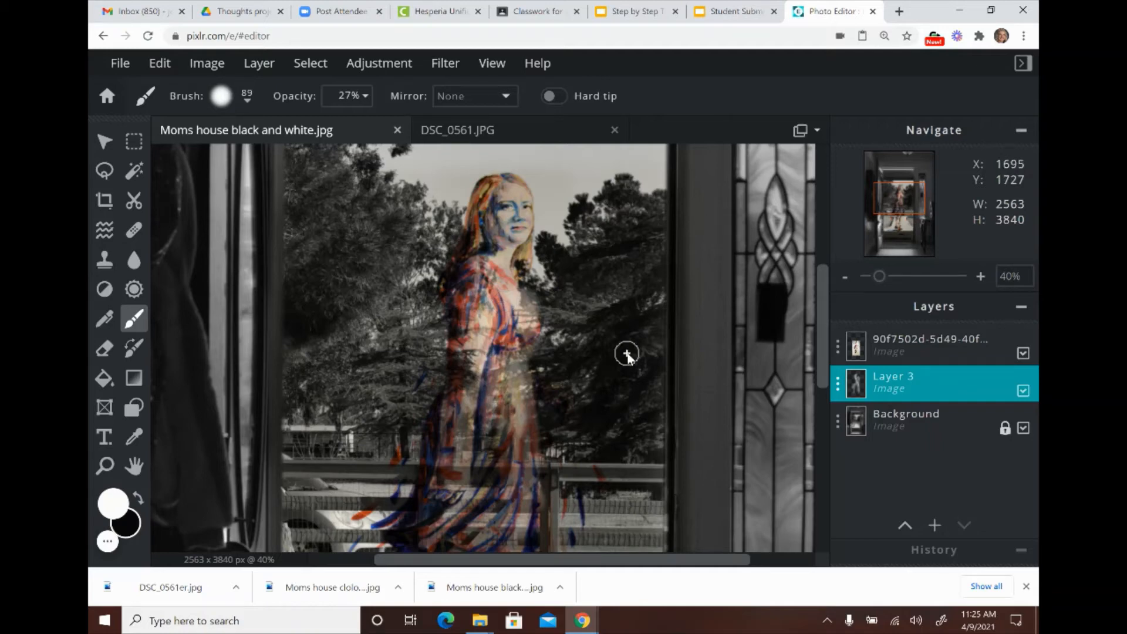
scroll(627, 355, down, 5)
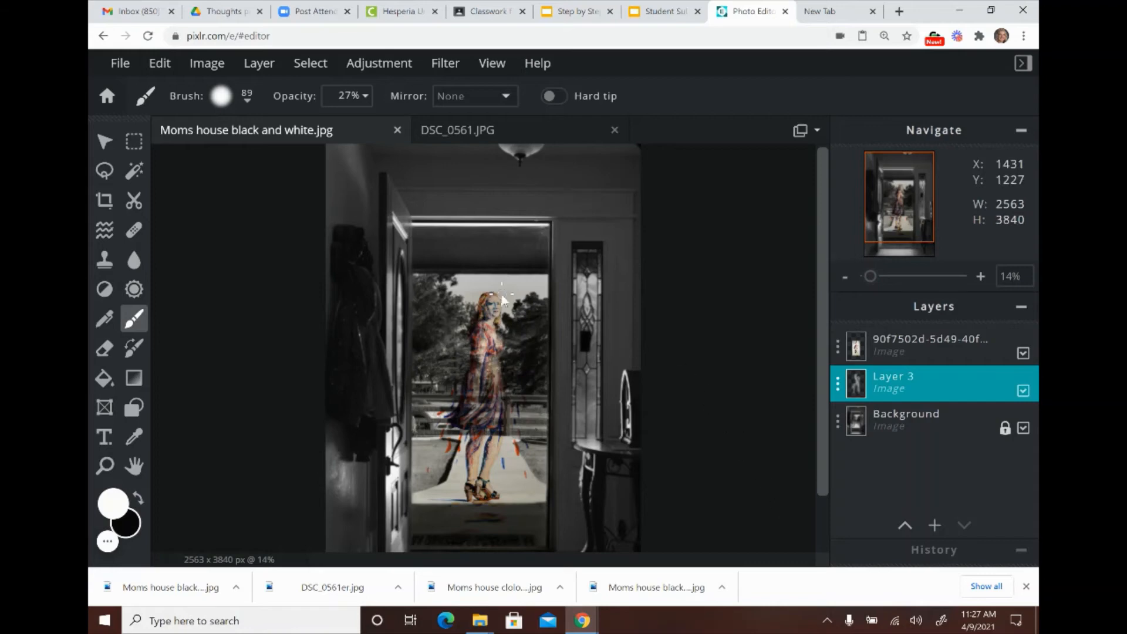
Save the composite as a JPG at 100% quality, naming the file with the surname followed by "Final"
click(120, 66)
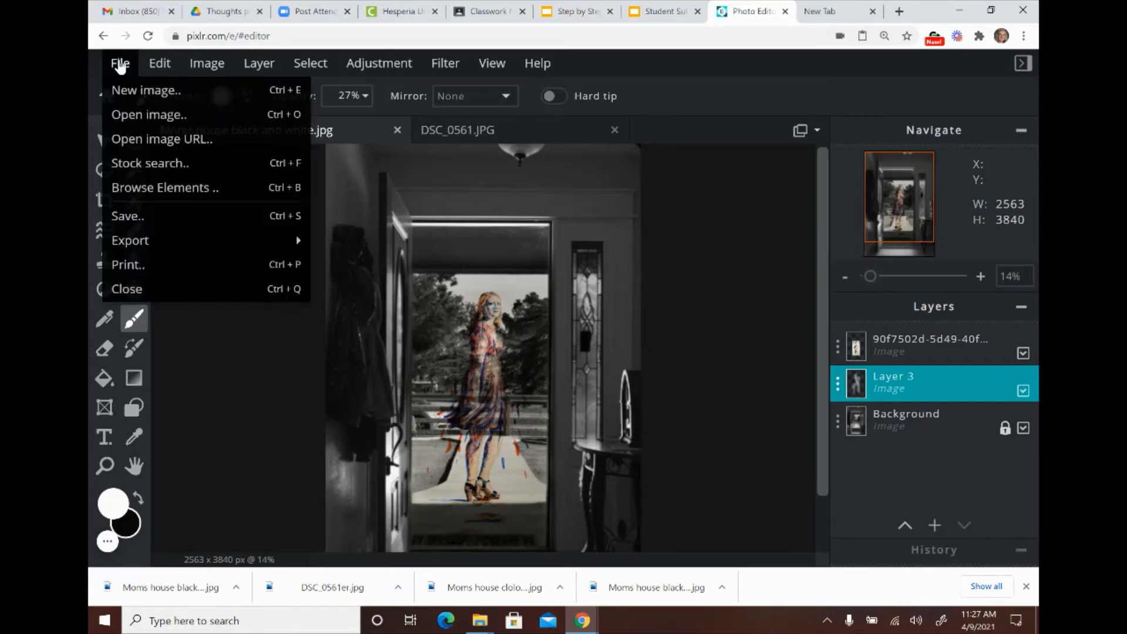
click(147, 216)
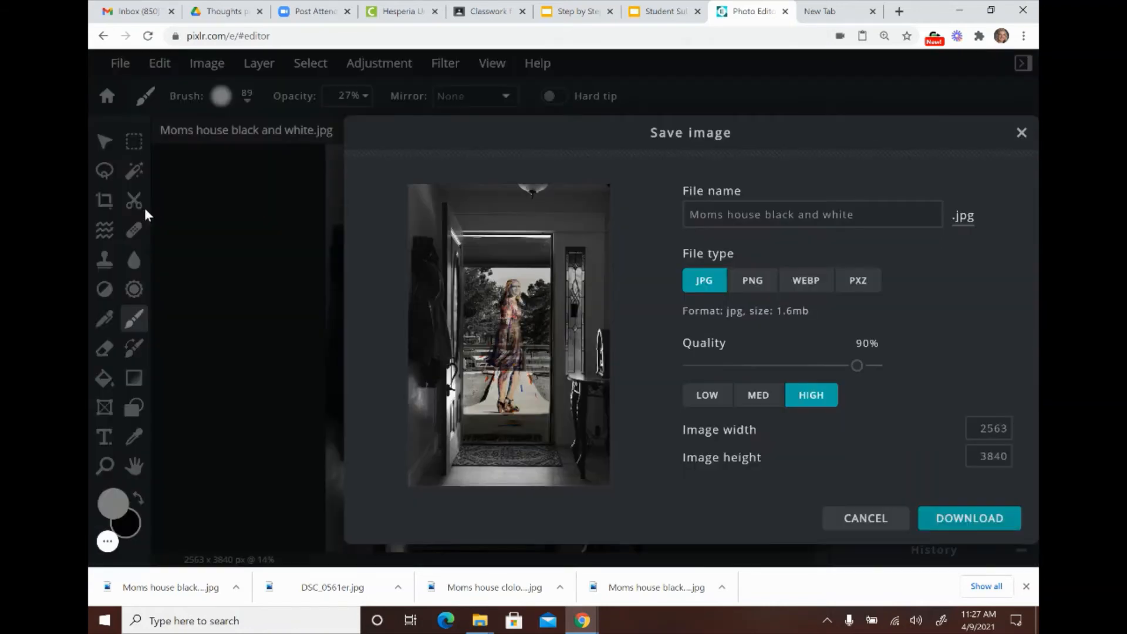
drag(869, 213, 676, 220)
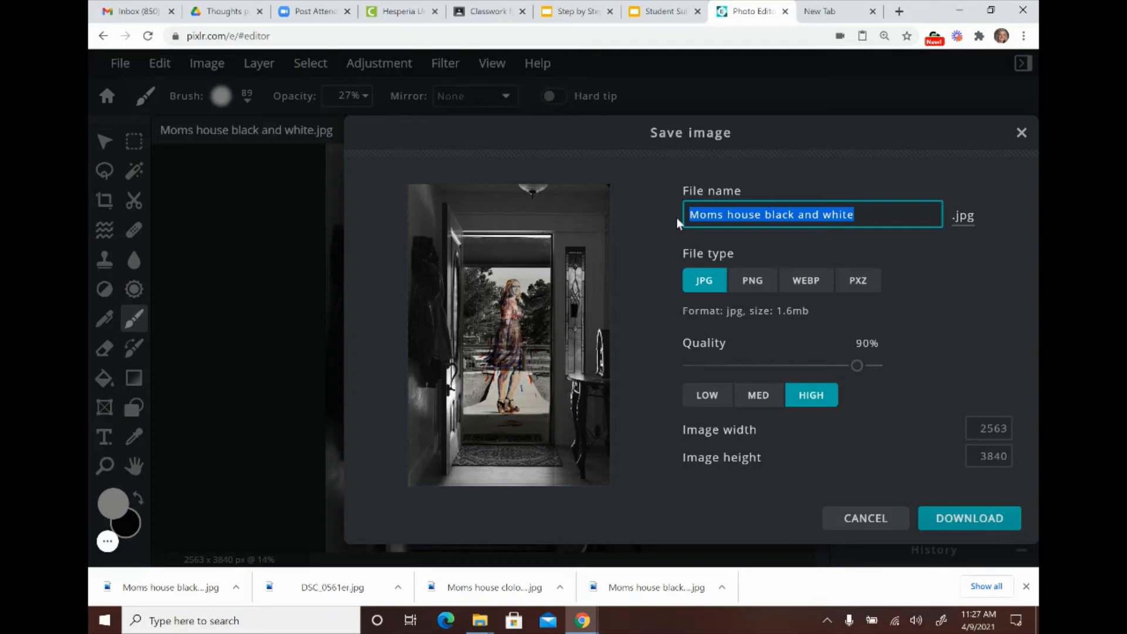
text(Camp)
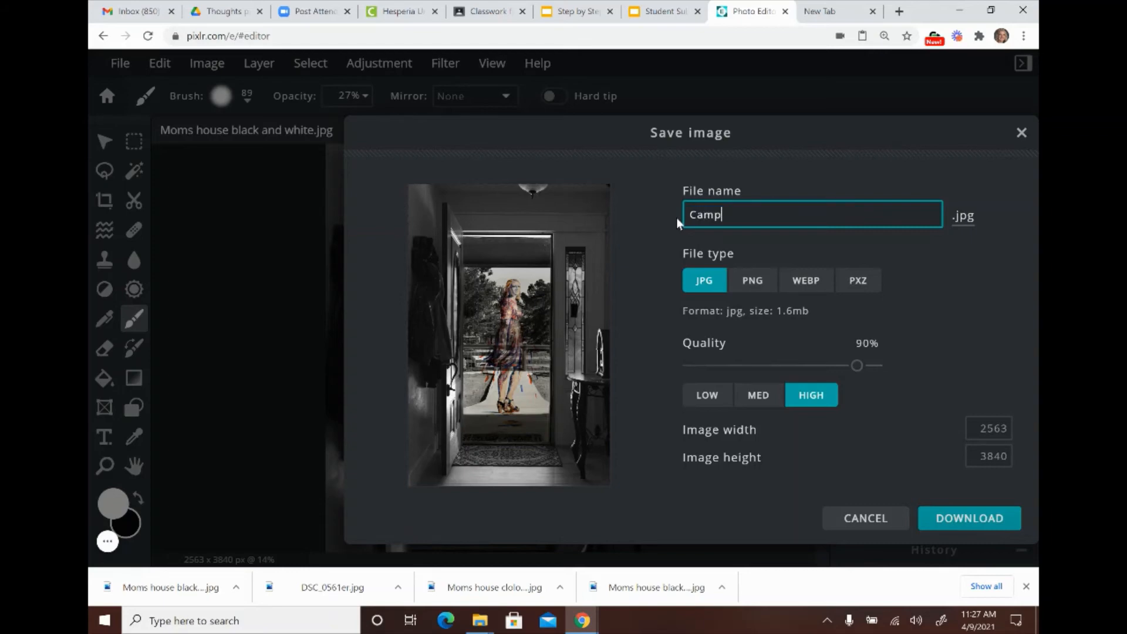
text(bell Final)
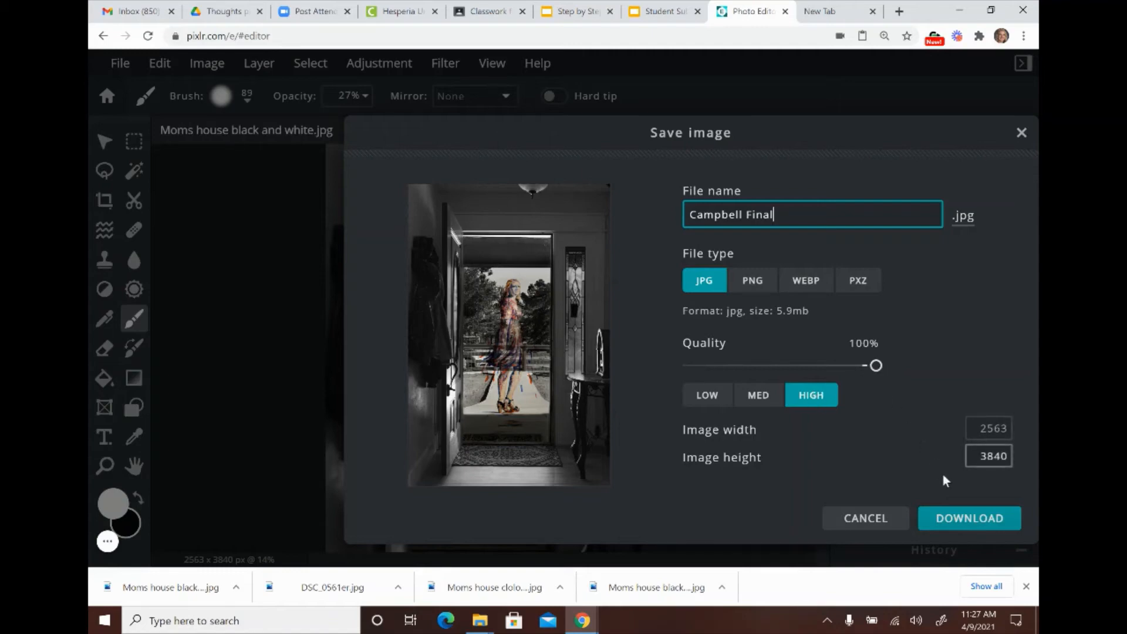
click(952, 519)
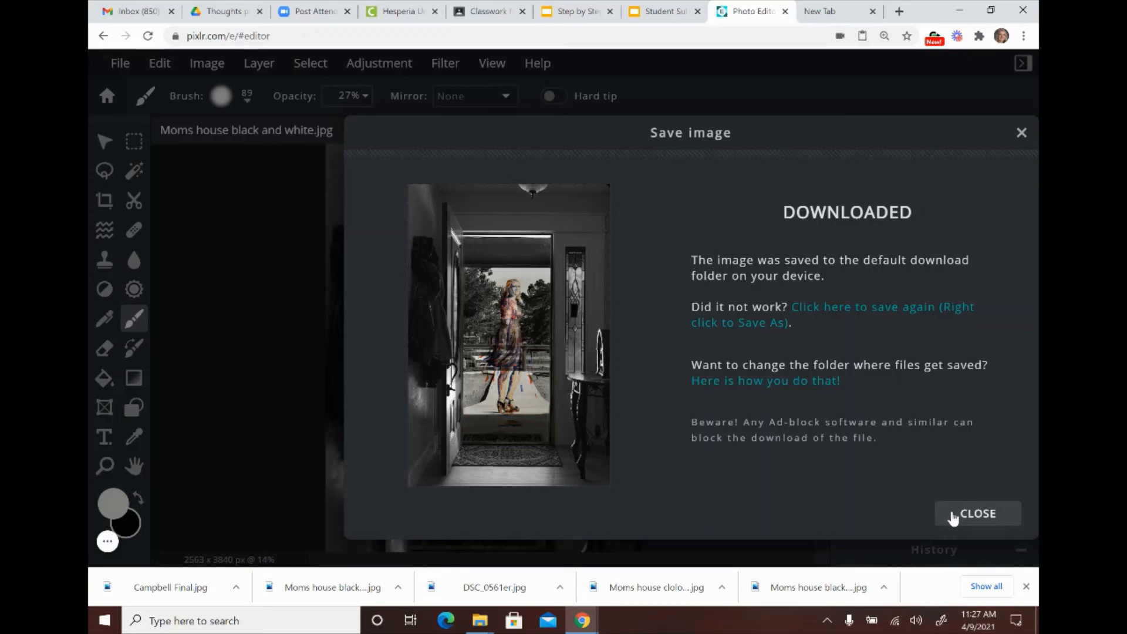
click(952, 517)
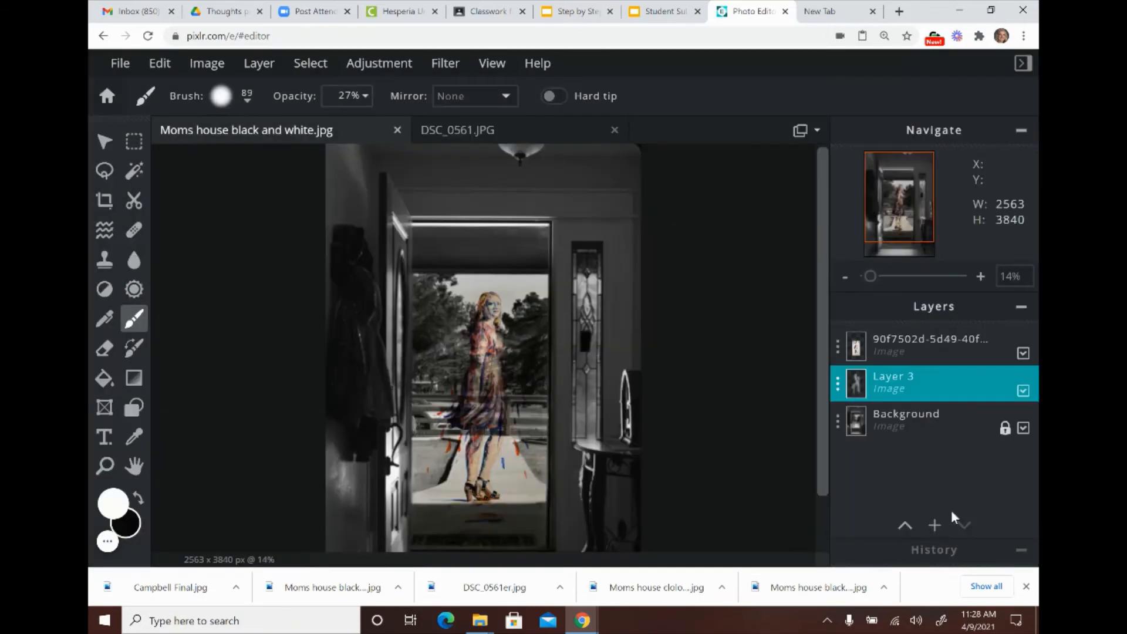
Save the layered project in PXZ format as well, naming it with the surname followed by "Final"
click(120, 64)
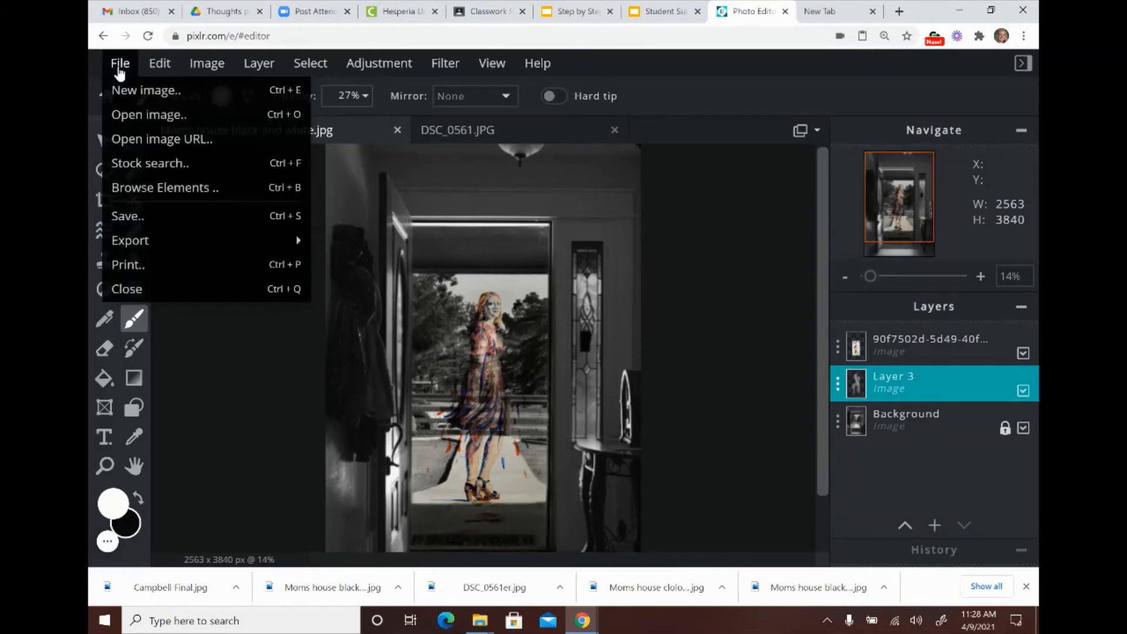
click(140, 219)
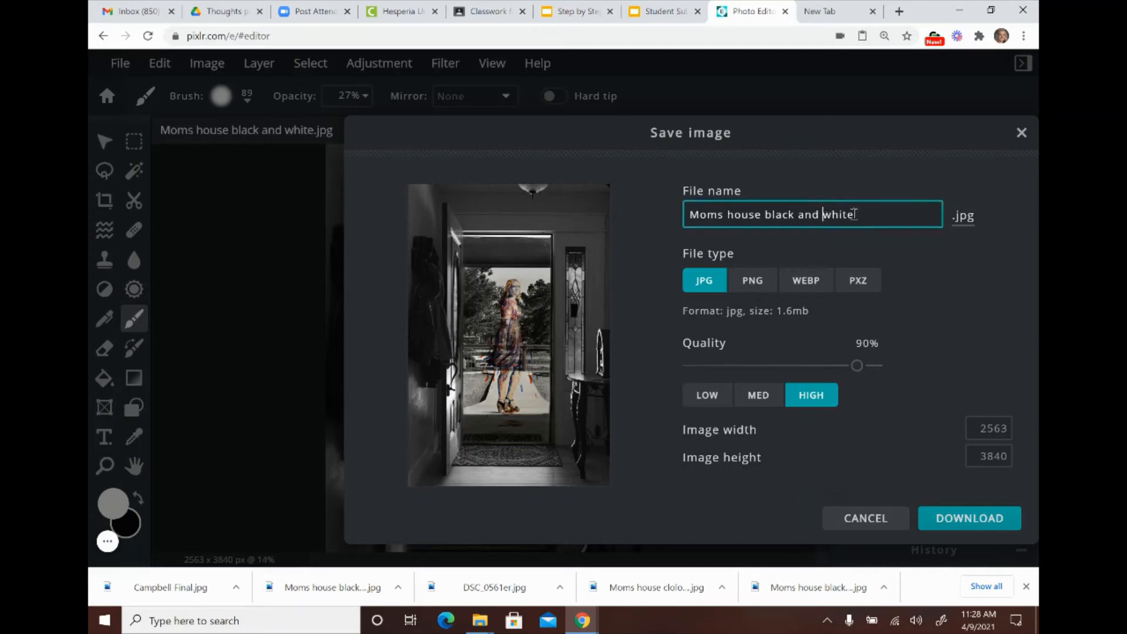
drag(866, 213, 658, 232)
text(campb)
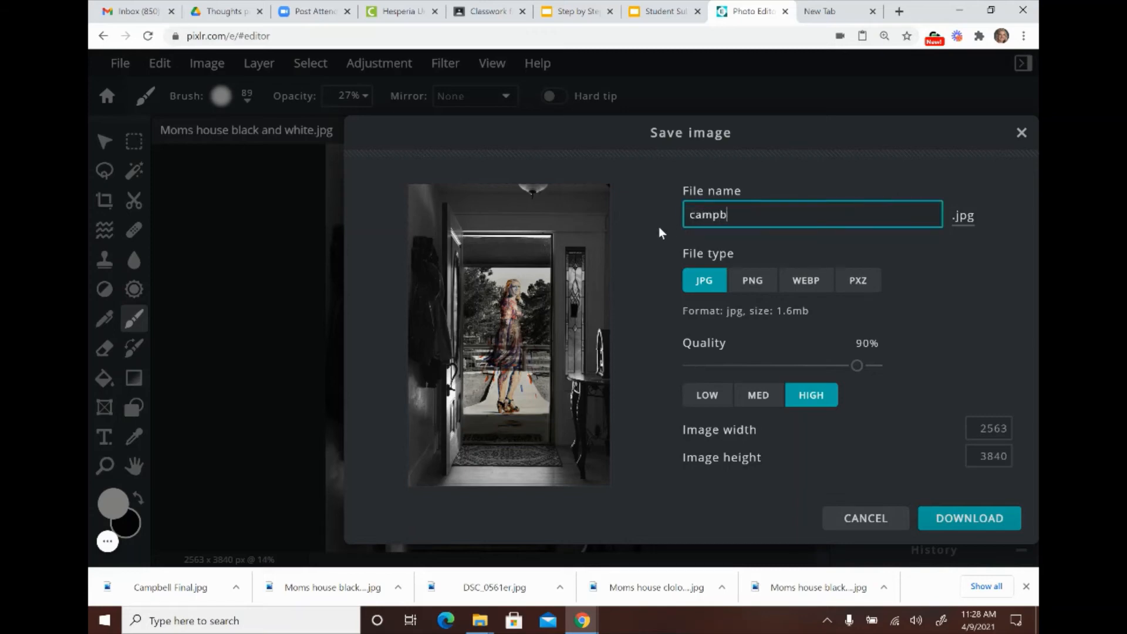
text(ell Final)
click(857, 282)
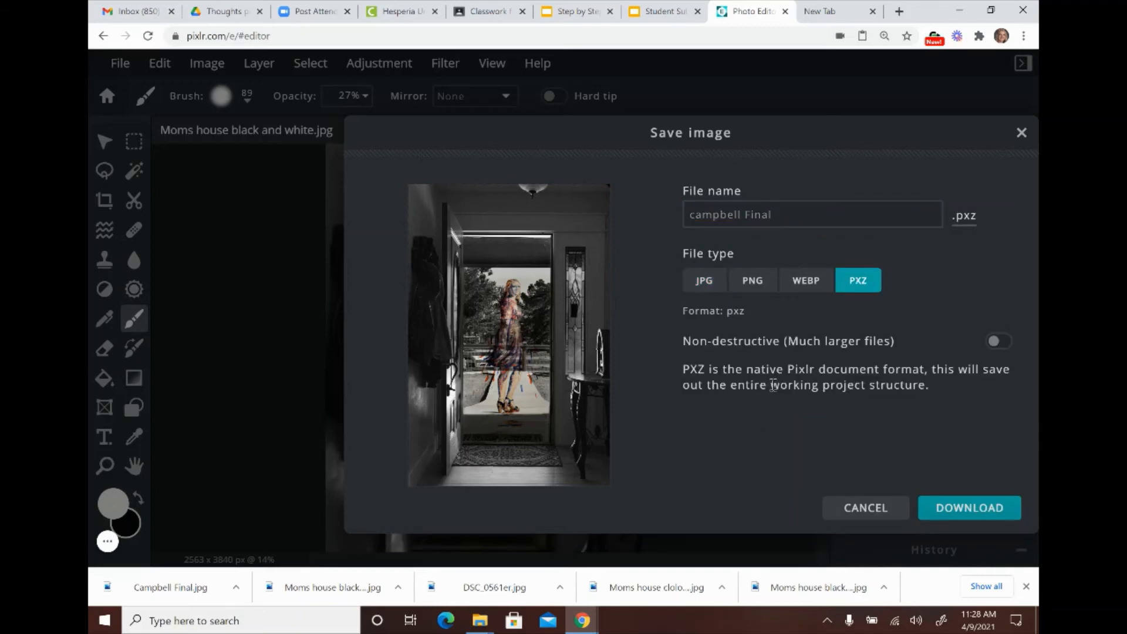
click(945, 508)
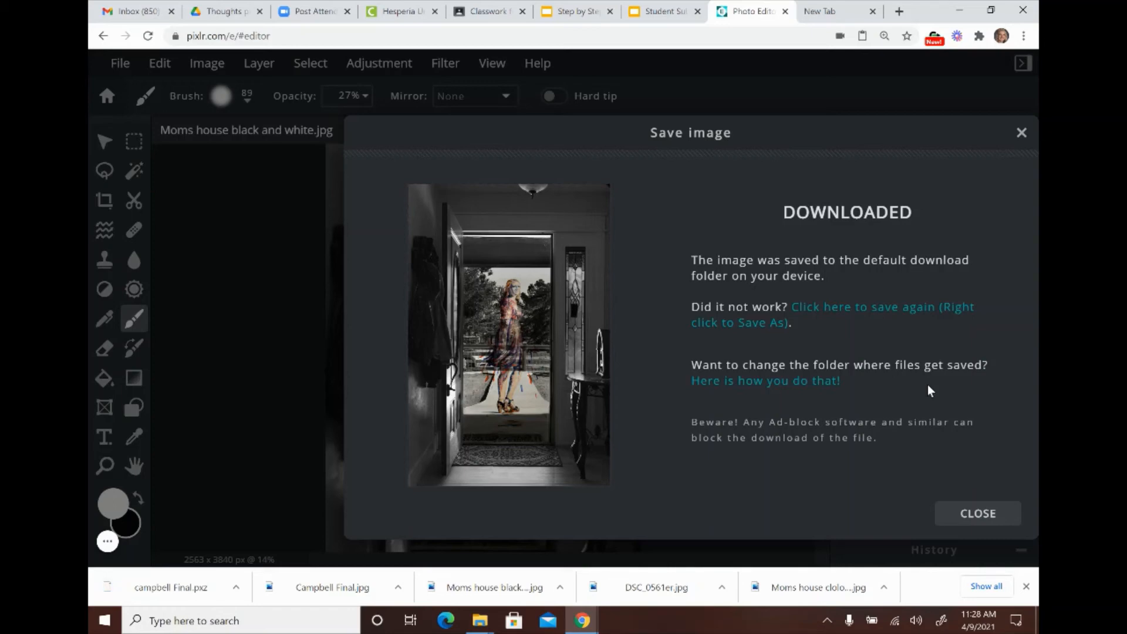
click(977, 515)
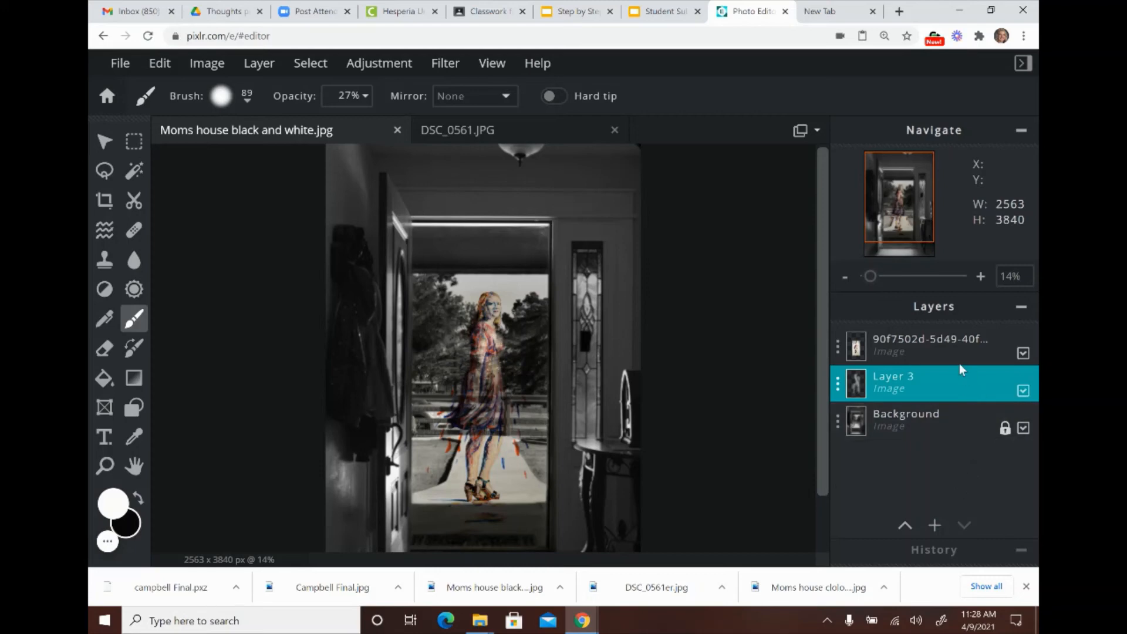
Try the Mosaic filter on the painting layer and discard the preview
click(947, 343)
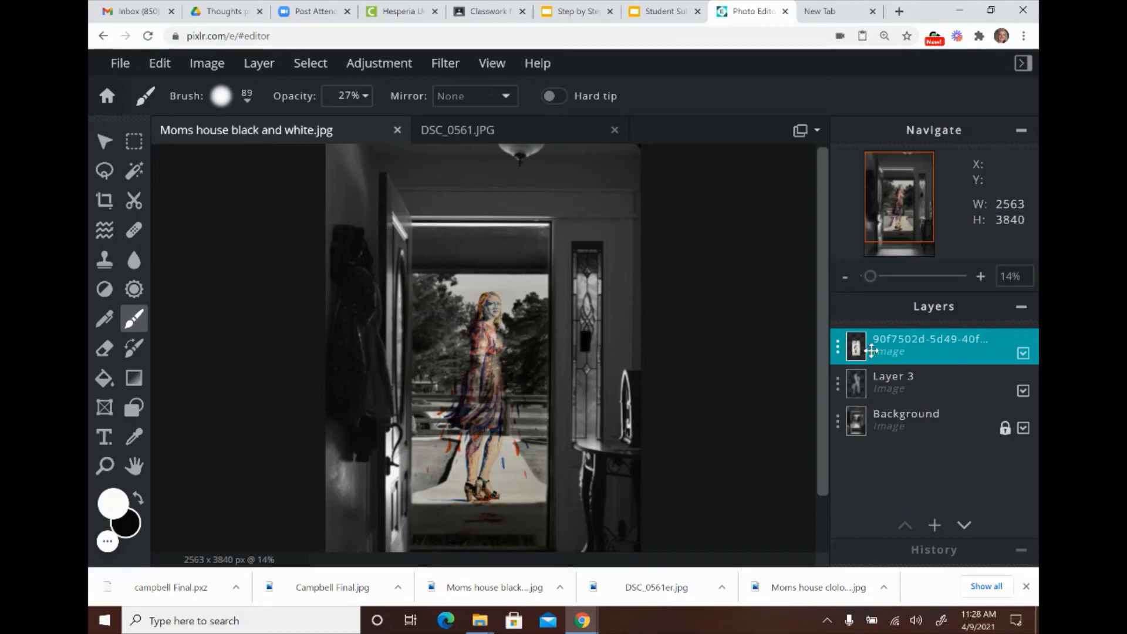
click(451, 69)
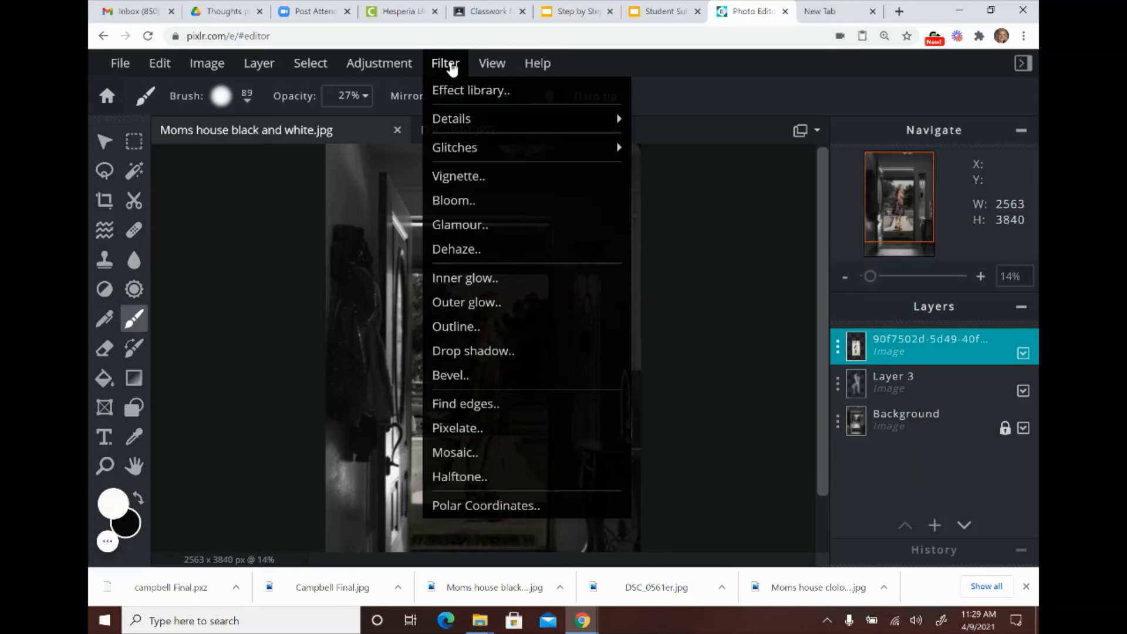
click(476, 456)
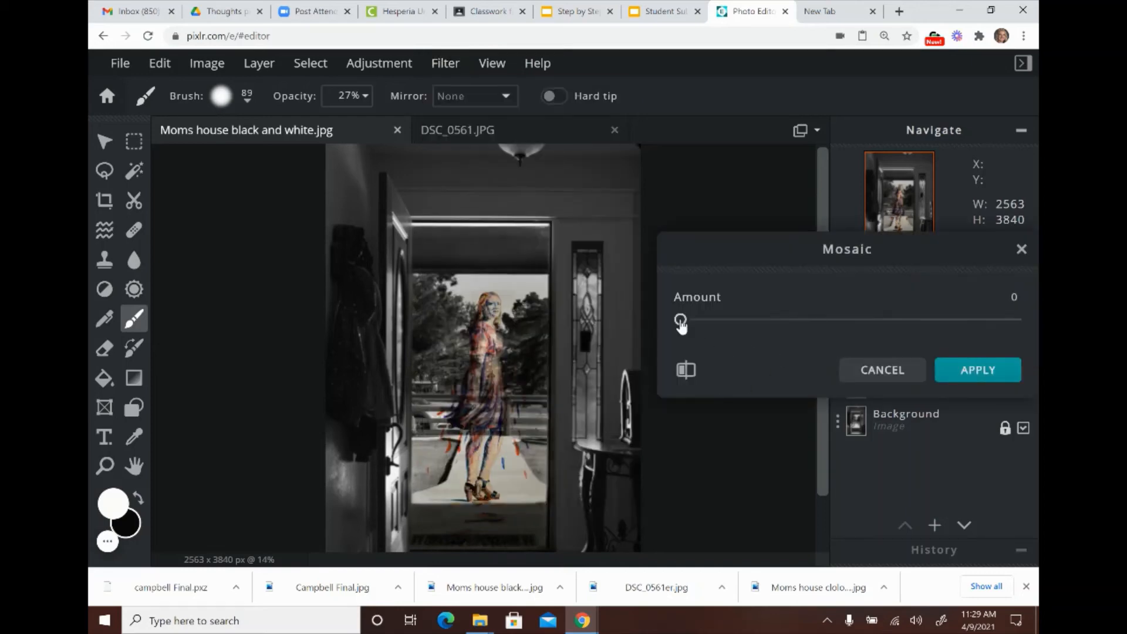
drag(681, 324, 903, 360)
click(881, 374)
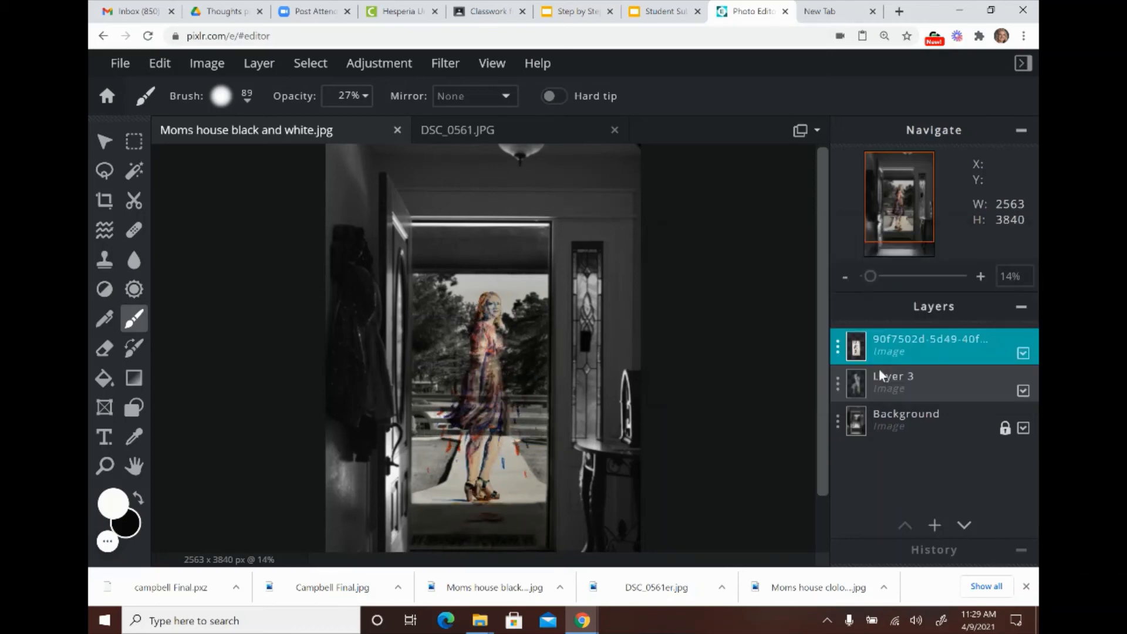
Try the Pixelate filter on the painting layer with an amount of 90, and discard the preview
click(448, 69)
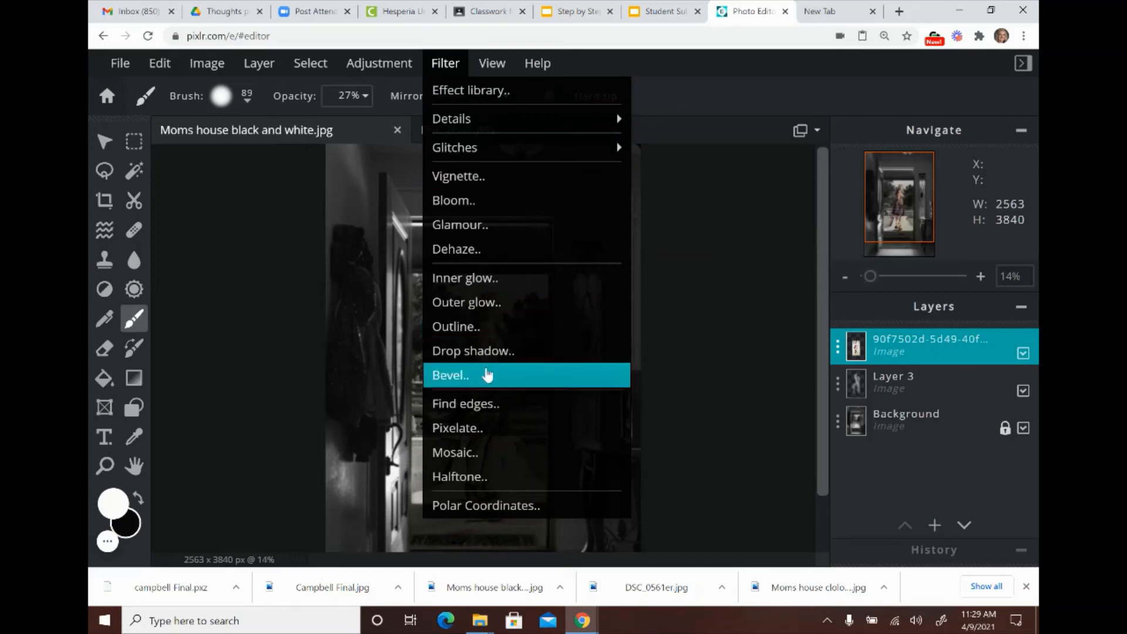
click(487, 429)
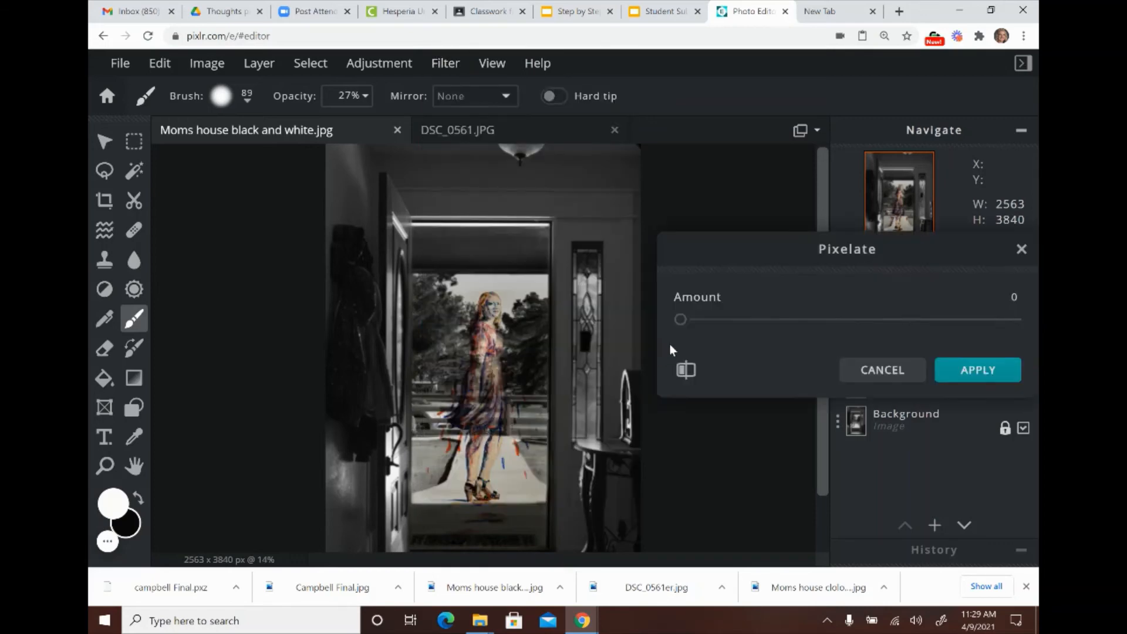
drag(680, 320, 985, 333)
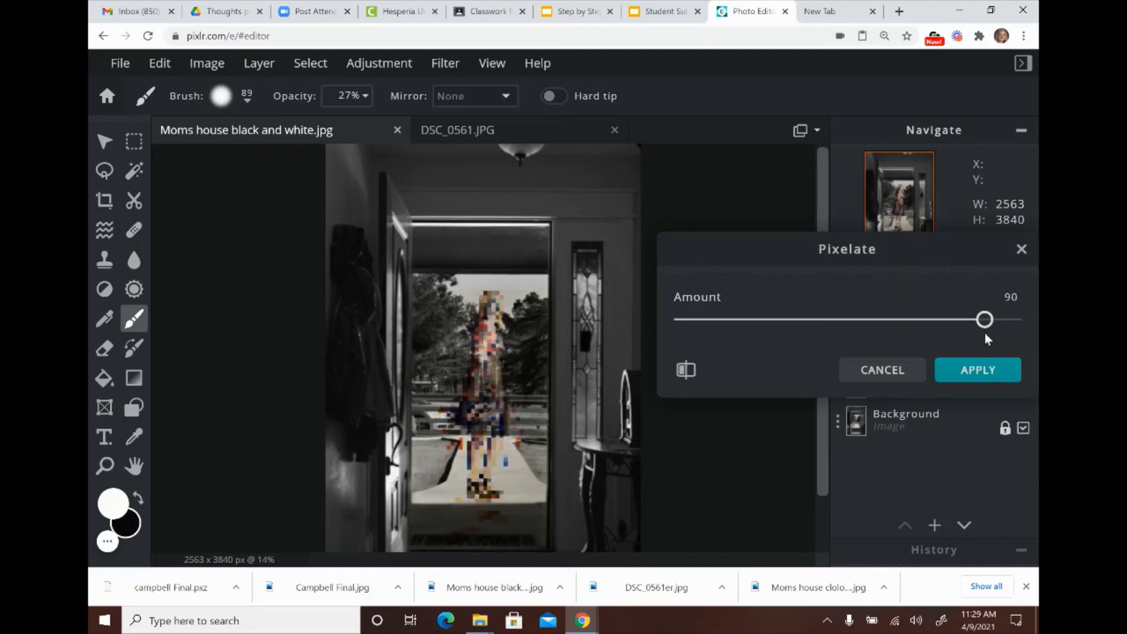
click(896, 372)
Try the Fringe glitch filter on the painting layer with an amount of 80, and discard the preview
click(447, 68)
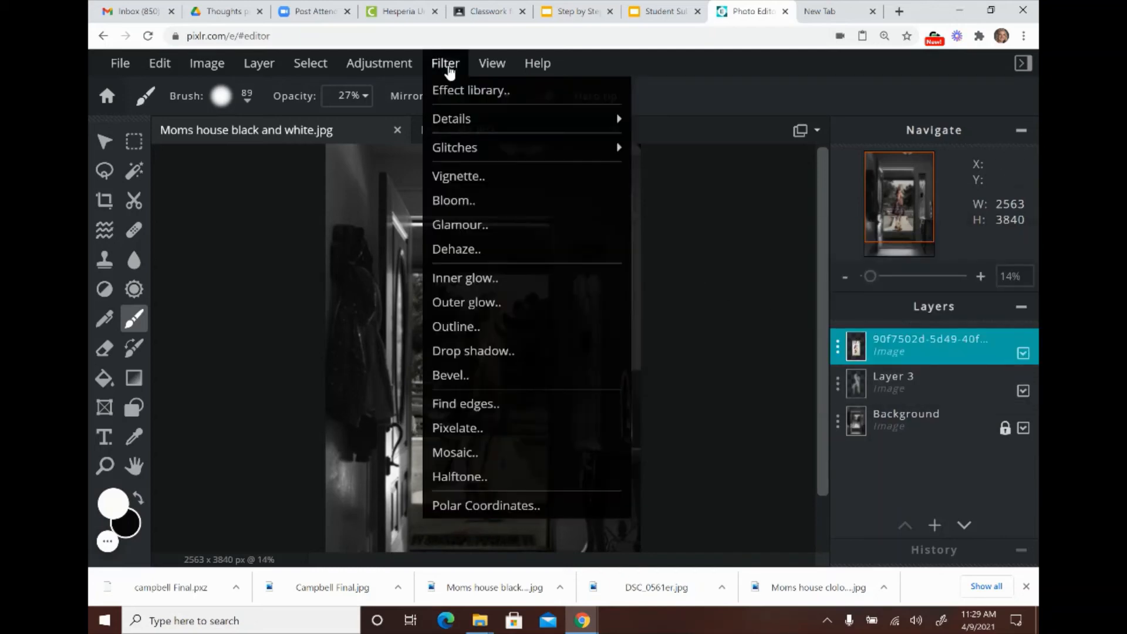
mouse_move(474, 148)
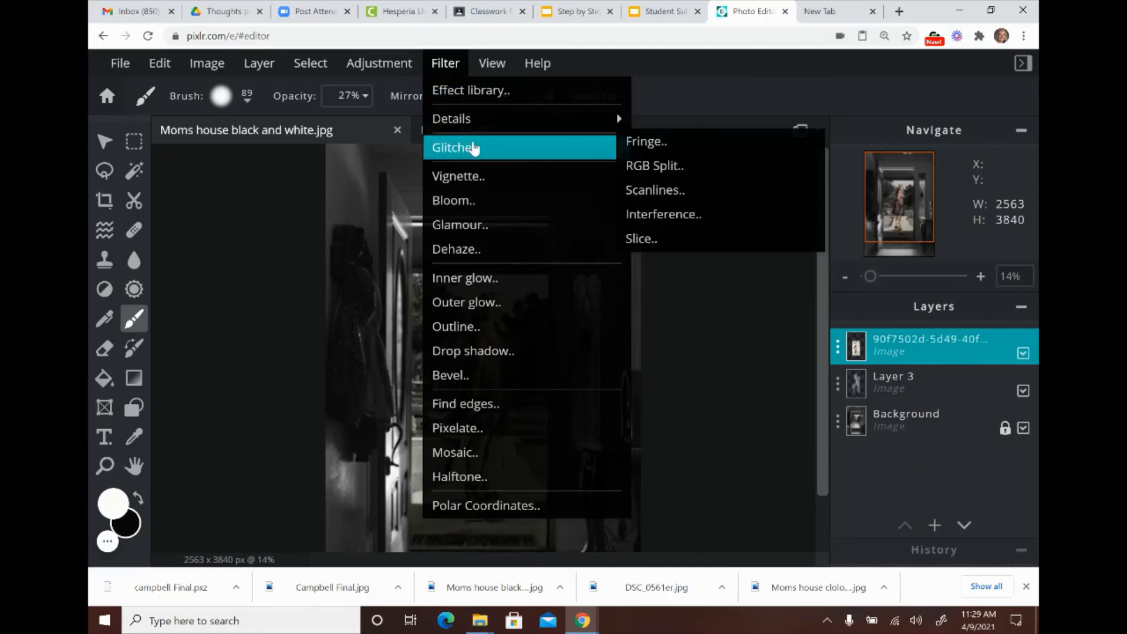
click(658, 153)
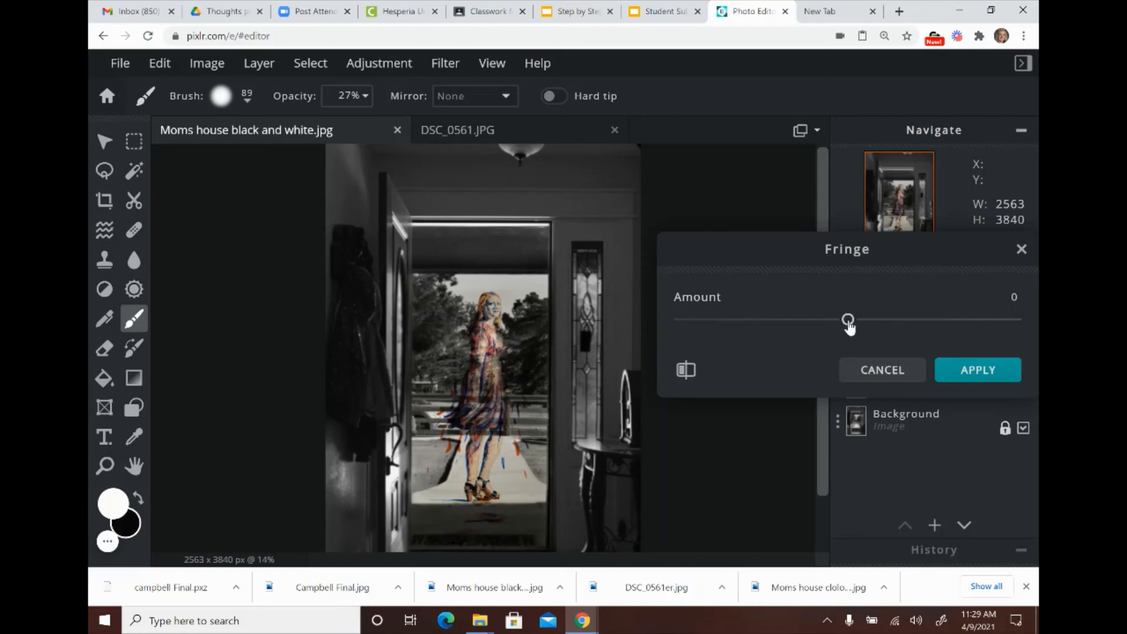
drag(849, 322, 982, 350)
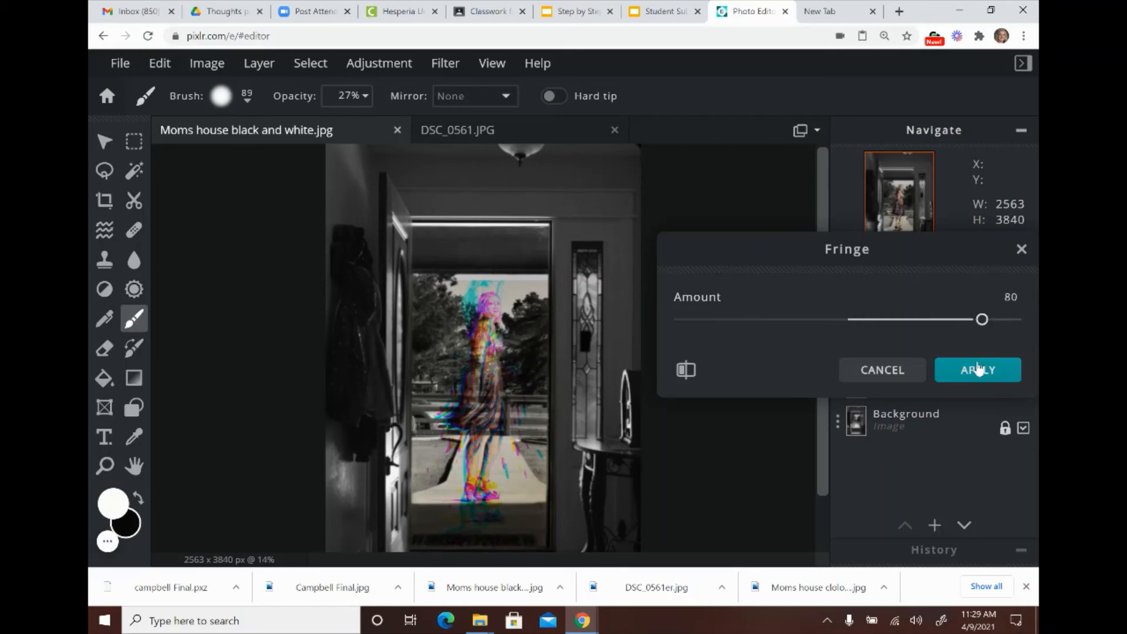
click(888, 369)
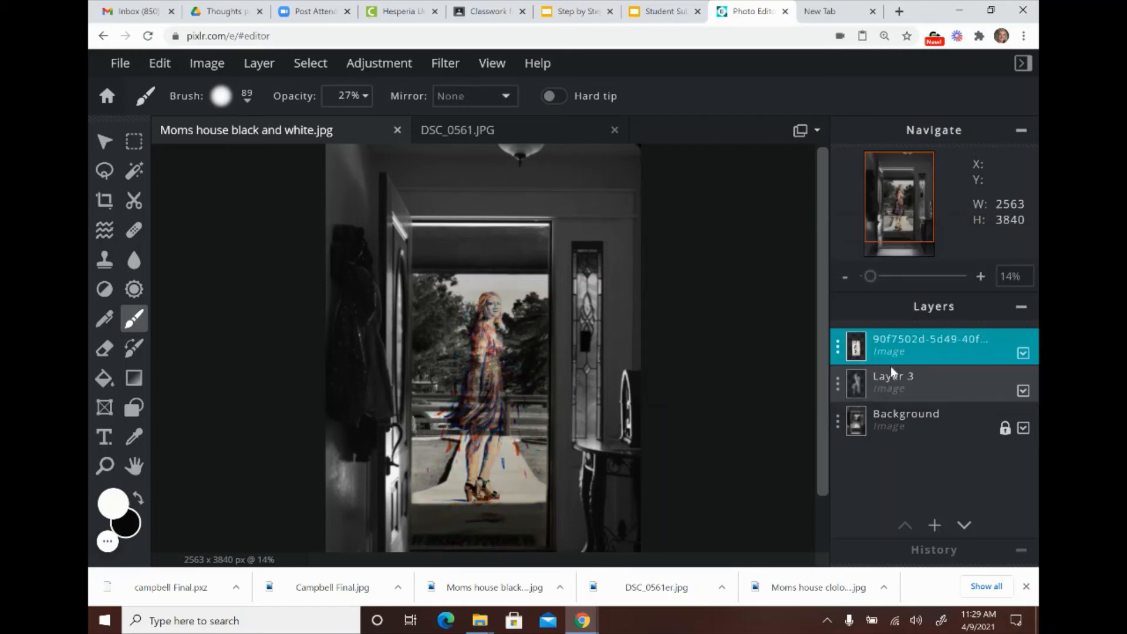
Try the RGB Split glitch filter on the painting layer with distance 26 and direction 213, and discard the preview
click(454, 69)
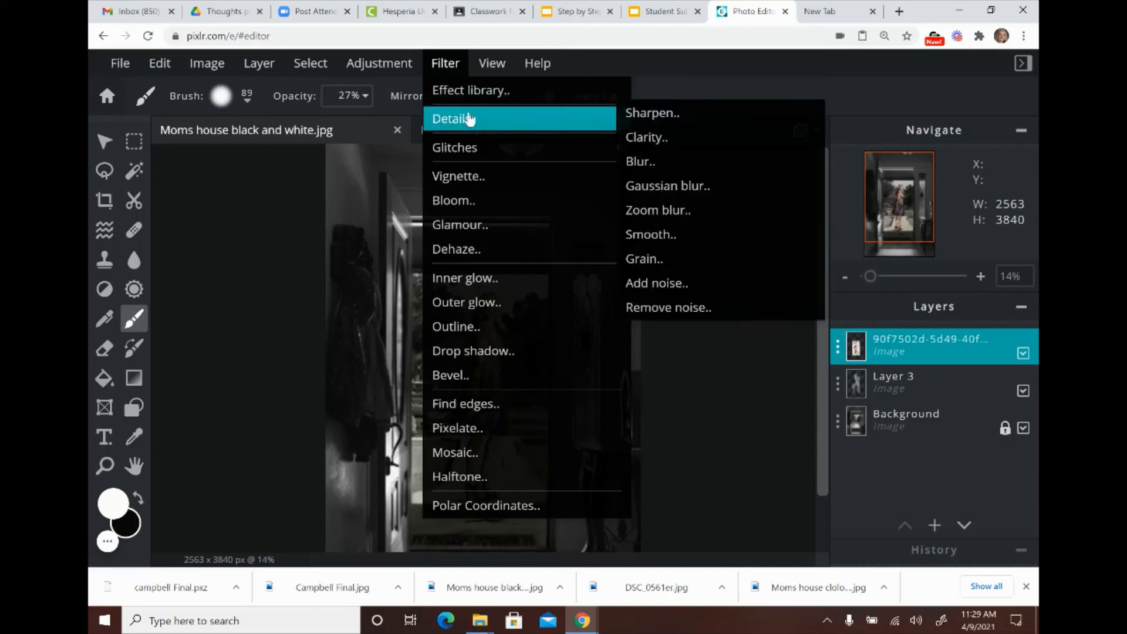
mouse_move(503, 153)
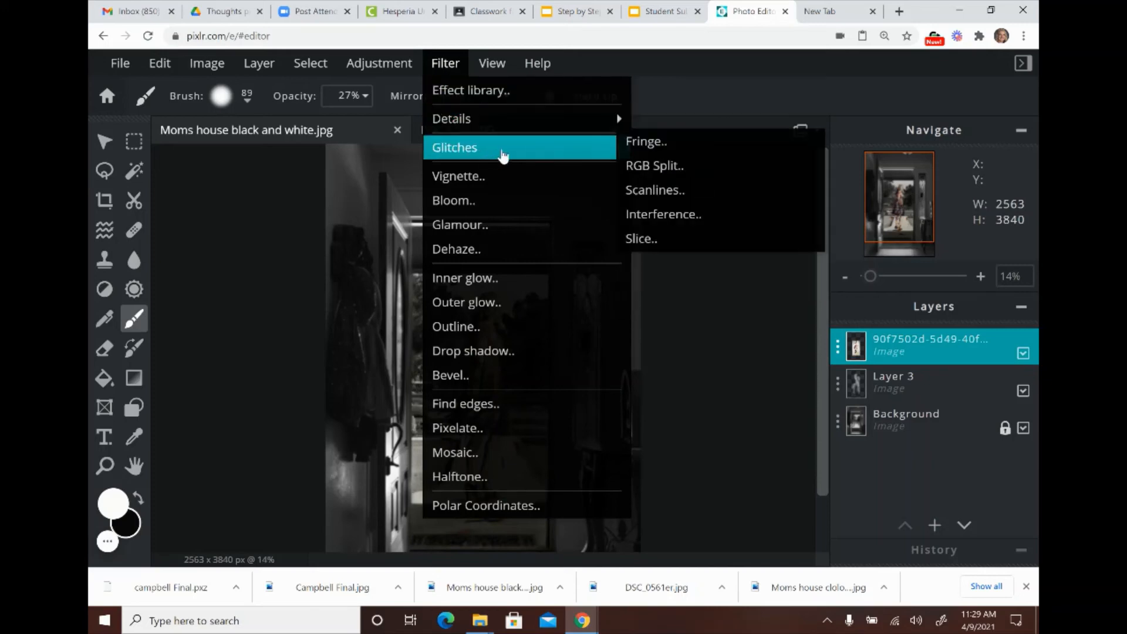
click(658, 170)
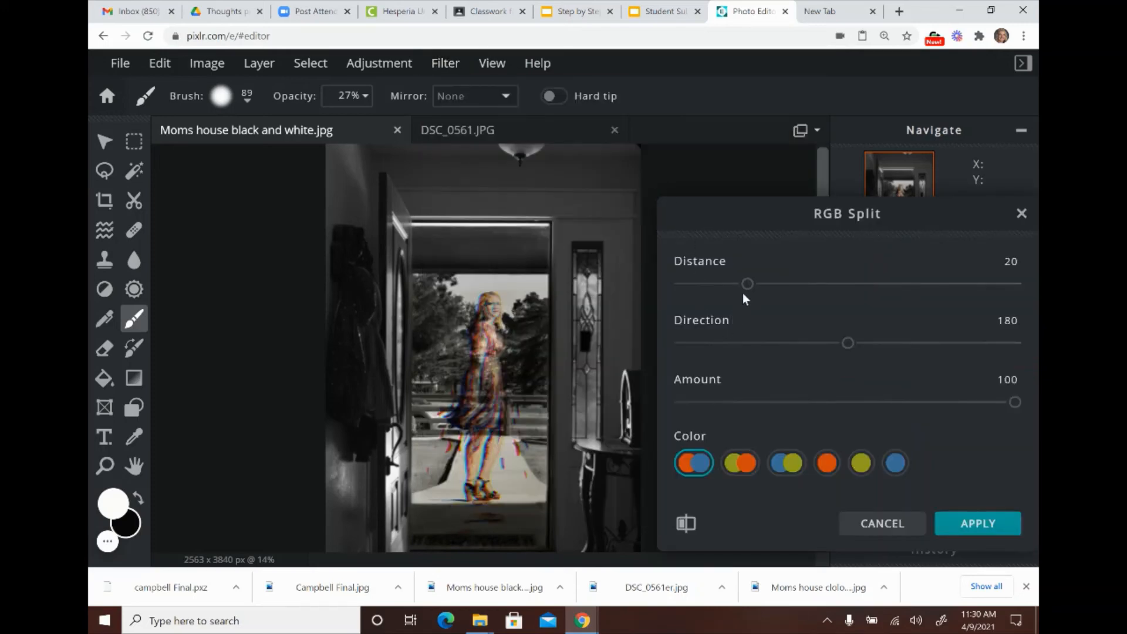
drag(747, 284, 772, 311)
drag(849, 346, 878, 352)
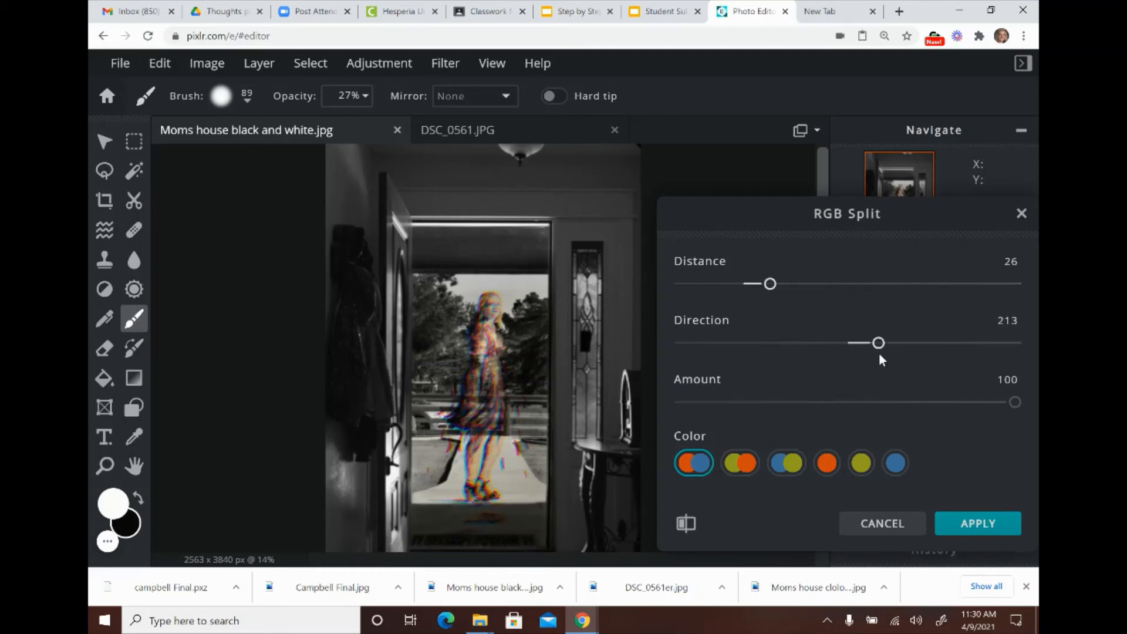
click(888, 524)
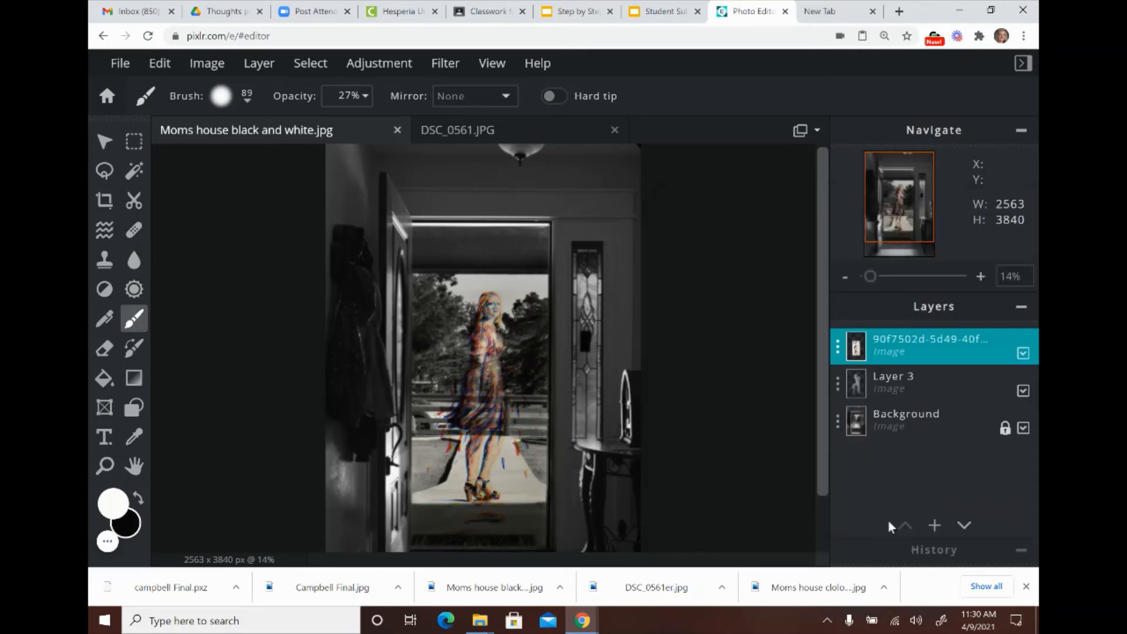
click(445, 62)
mouse_move(495, 153)
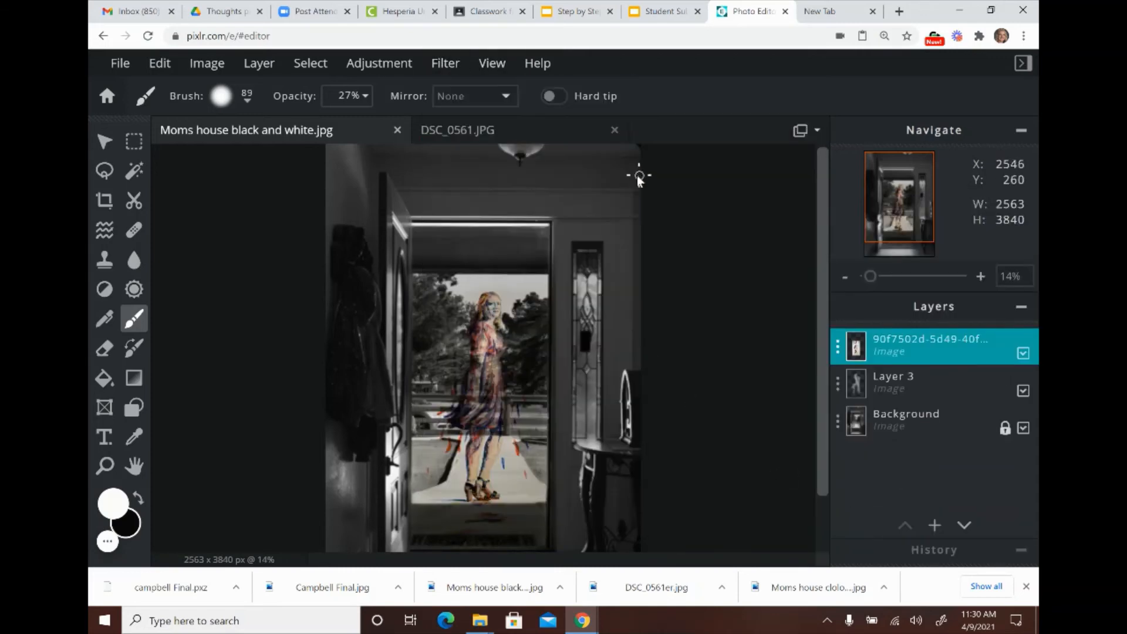
right_click(624, 176)
key(ctrl+z)
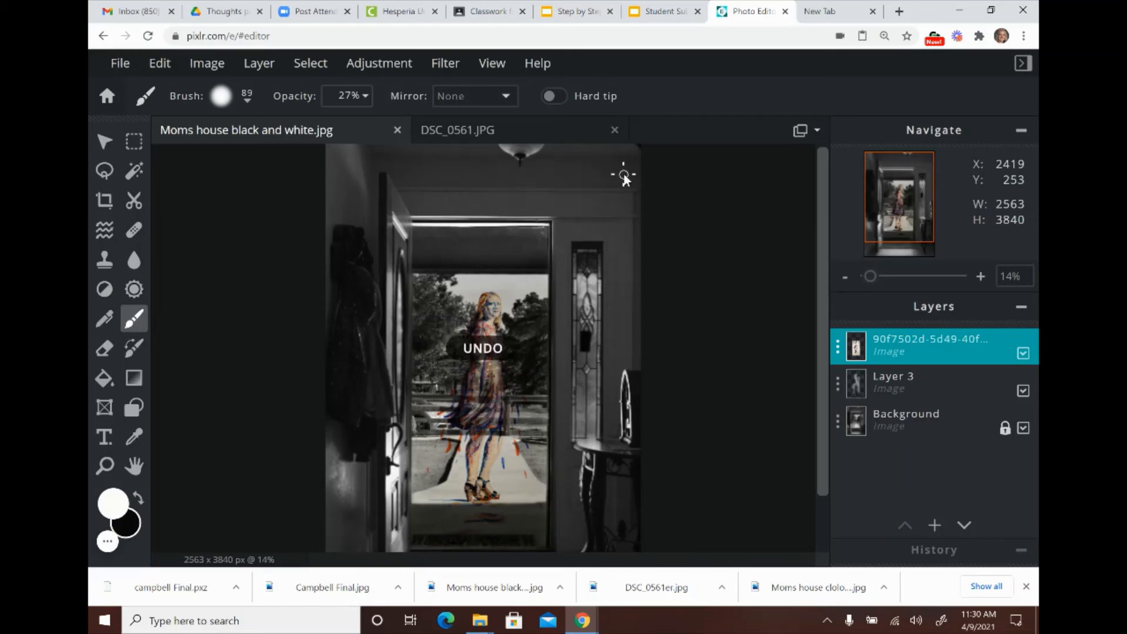
click(446, 64)
click(446, 63)
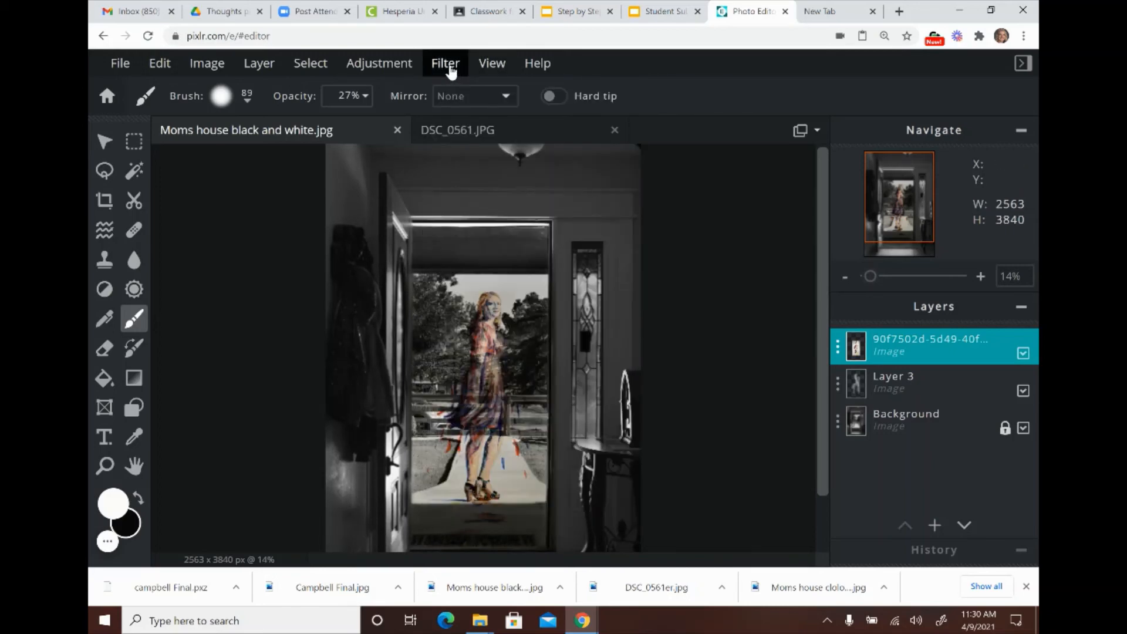
click(446, 65)
mouse_move(526, 156)
click(650, 176)
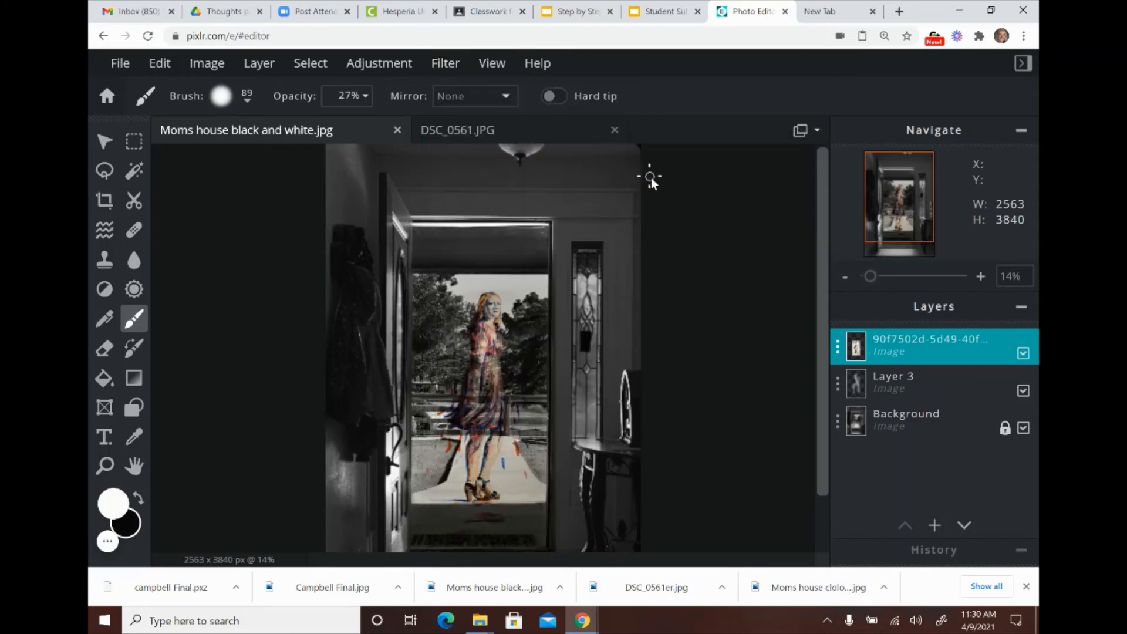
Try the Slice glitch filter on the painting layer with Line enabled, amount 16 and seed 96, and discard the preview
click(446, 63)
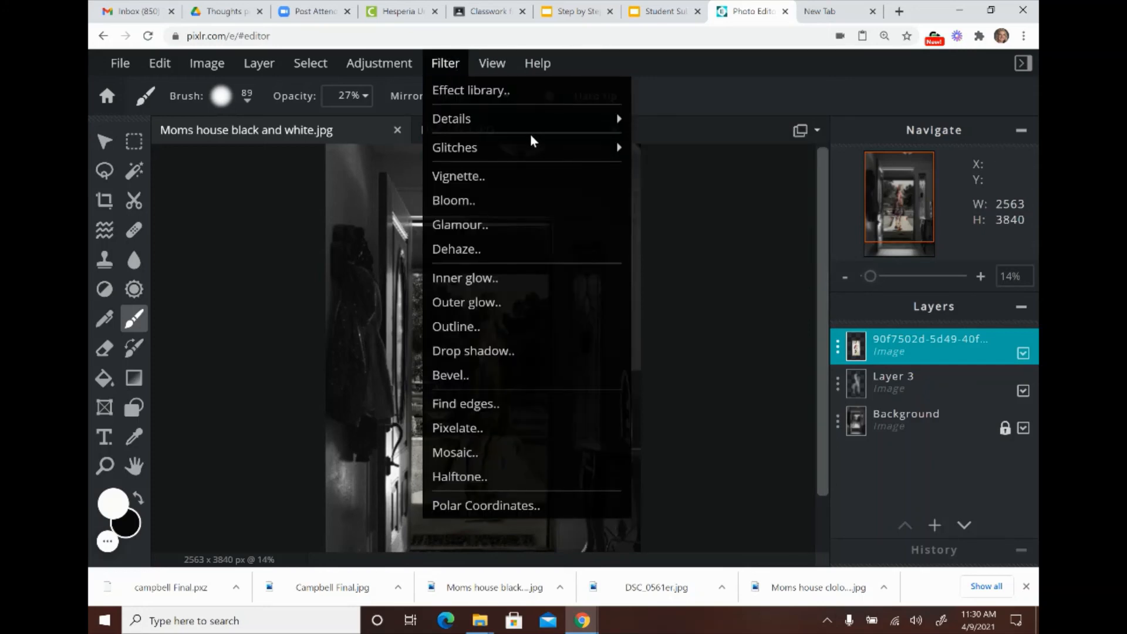
mouse_move(531, 145)
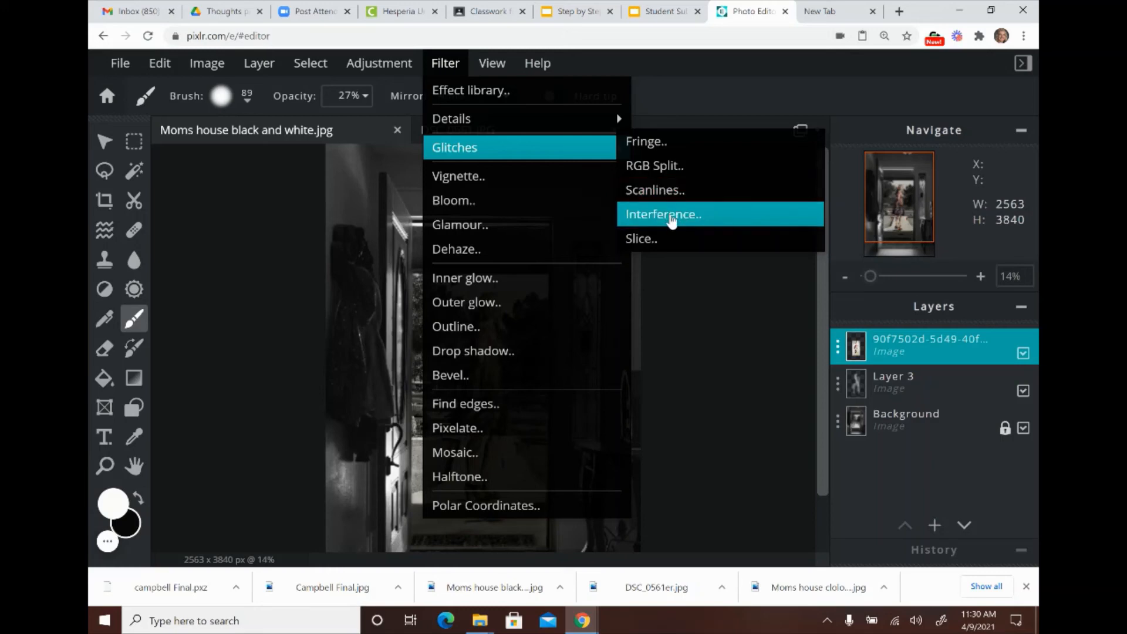
click(670, 239)
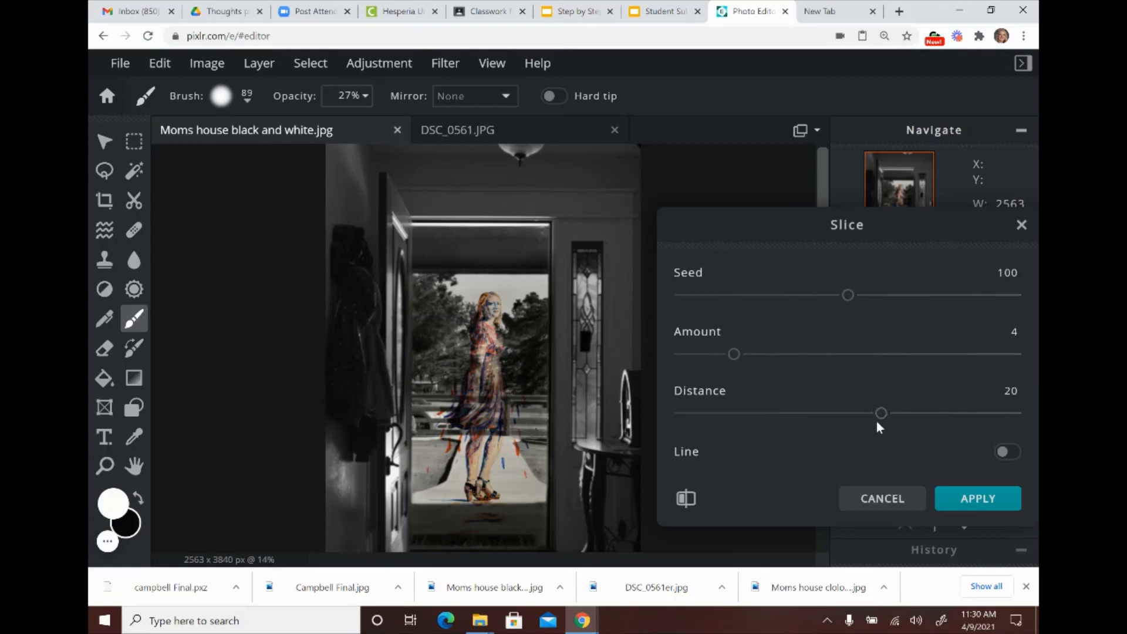
click(1005, 453)
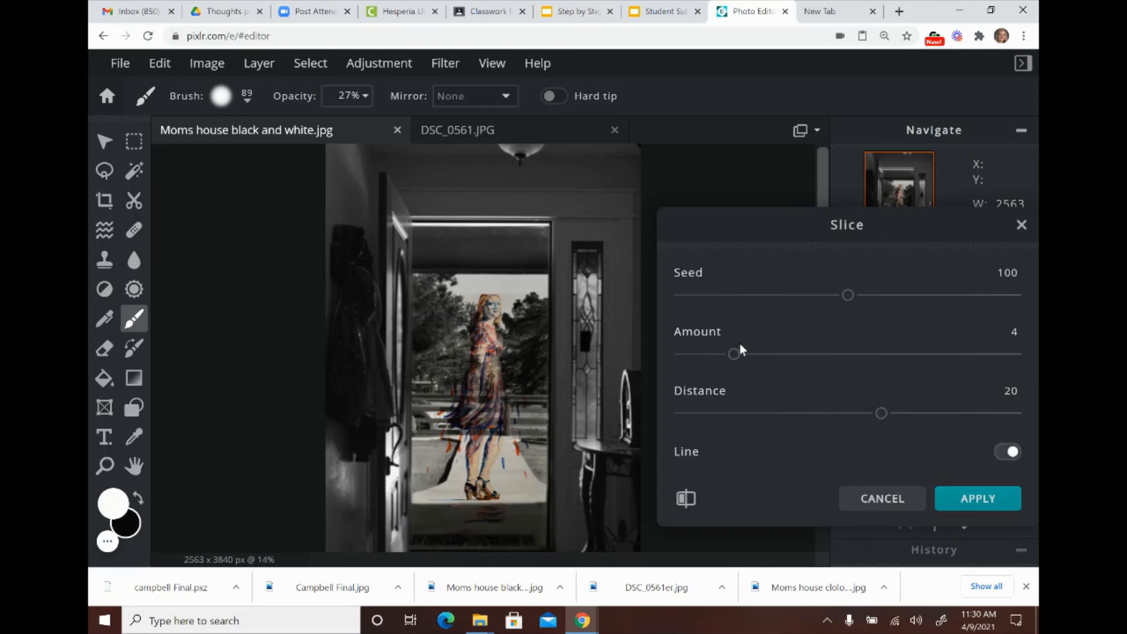
drag(734, 354, 897, 371)
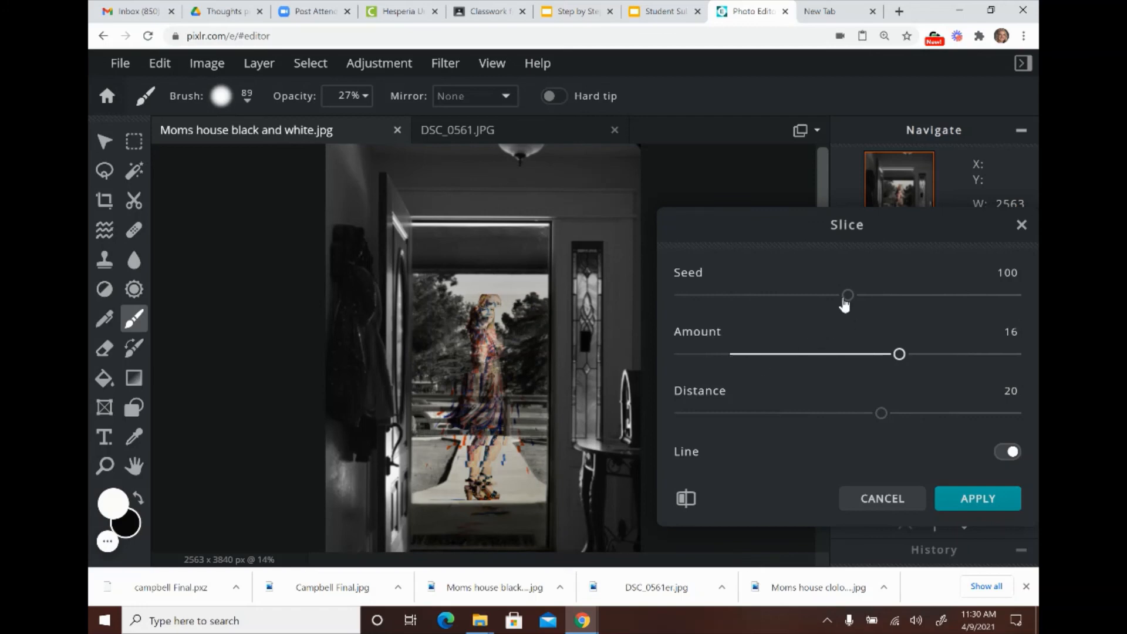
mouse_move(848, 297)
mouse_down()
mouse_move(861, 295)
mouse_move(843, 297)
mouse_up()
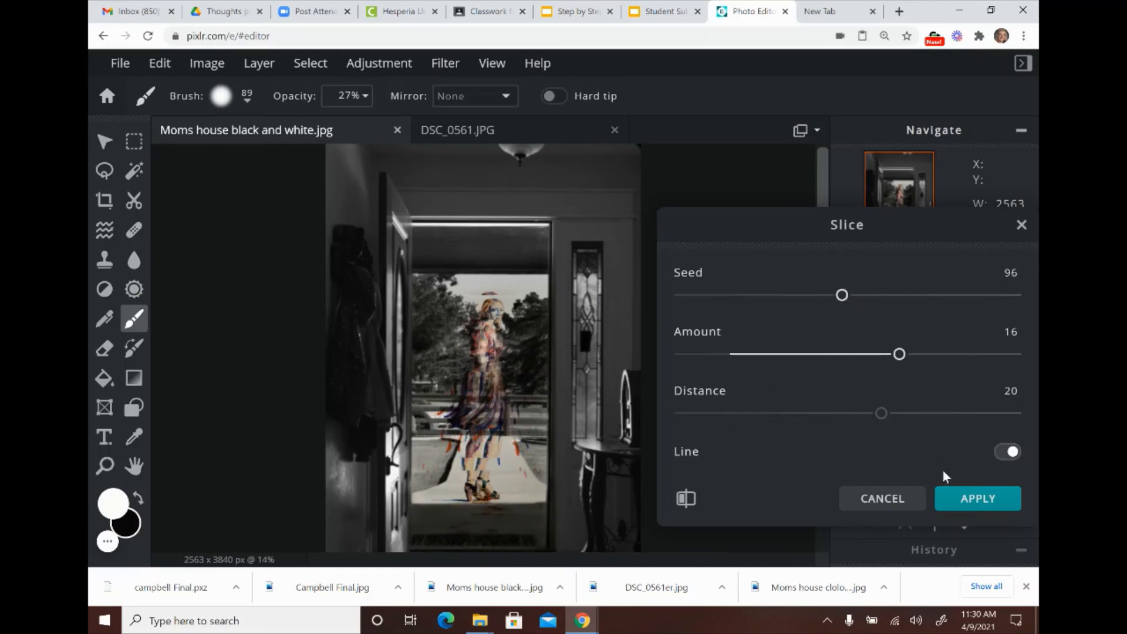
click(887, 500)
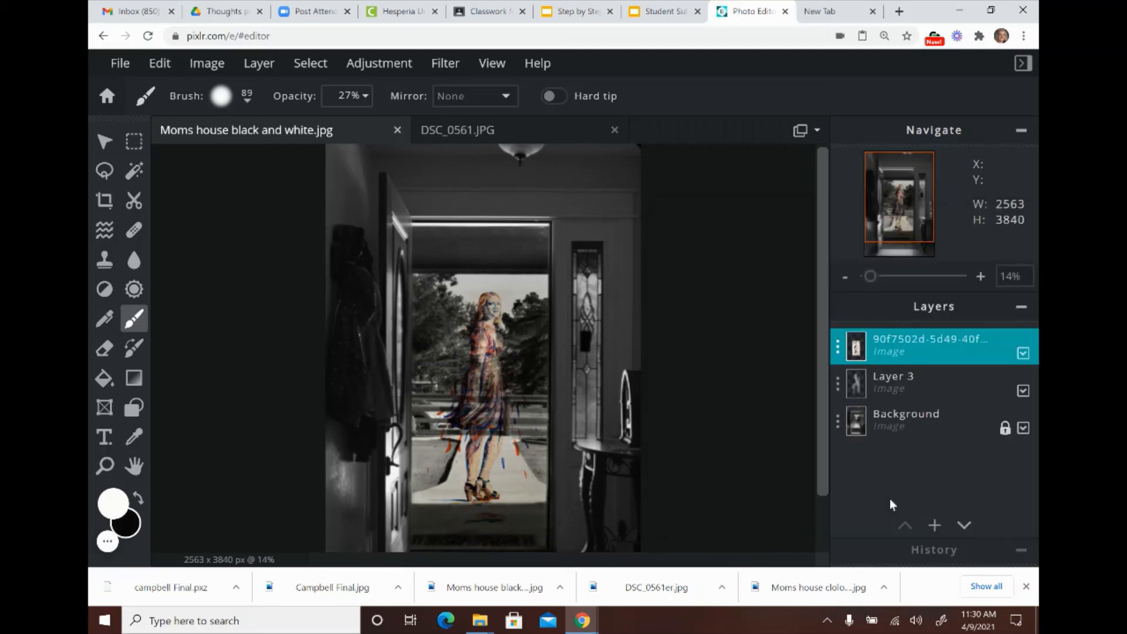
Open the Artzy collection of the effect library and preview Night Vision, Frank and Mozak on the painting layer
click(451, 64)
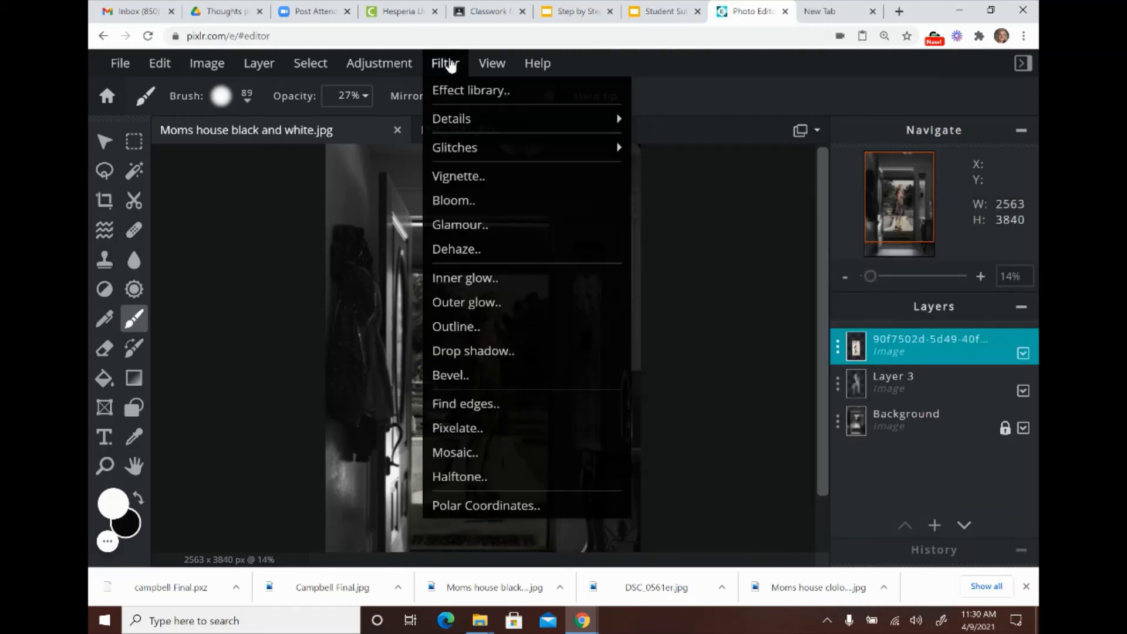
mouse_move(510, 134)
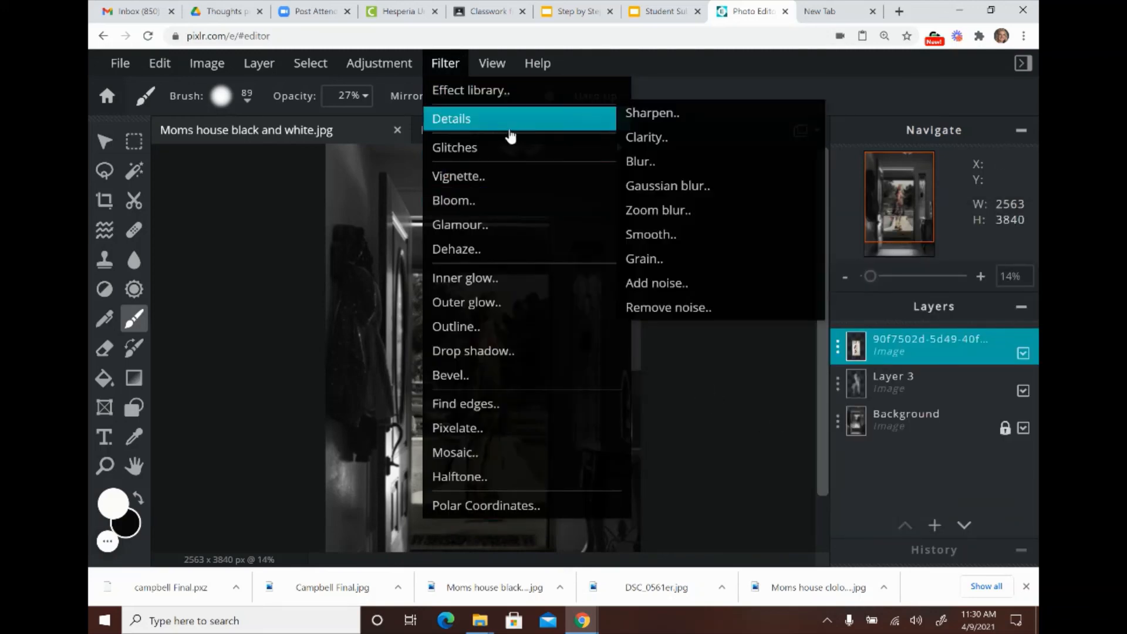
click(521, 93)
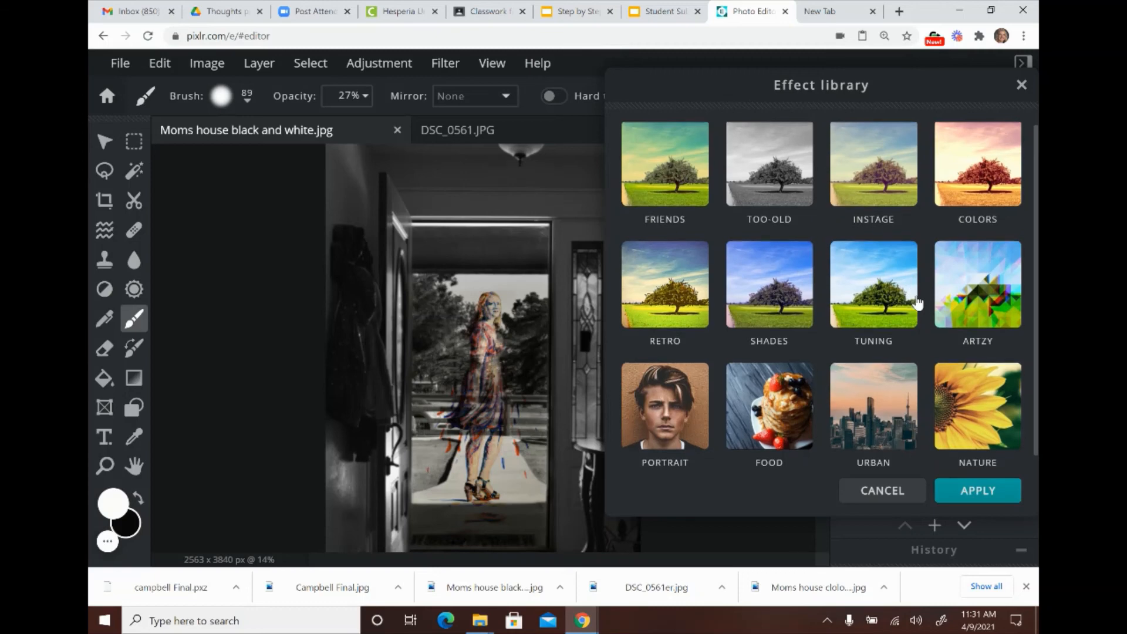
scroll(918, 302, down, 1)
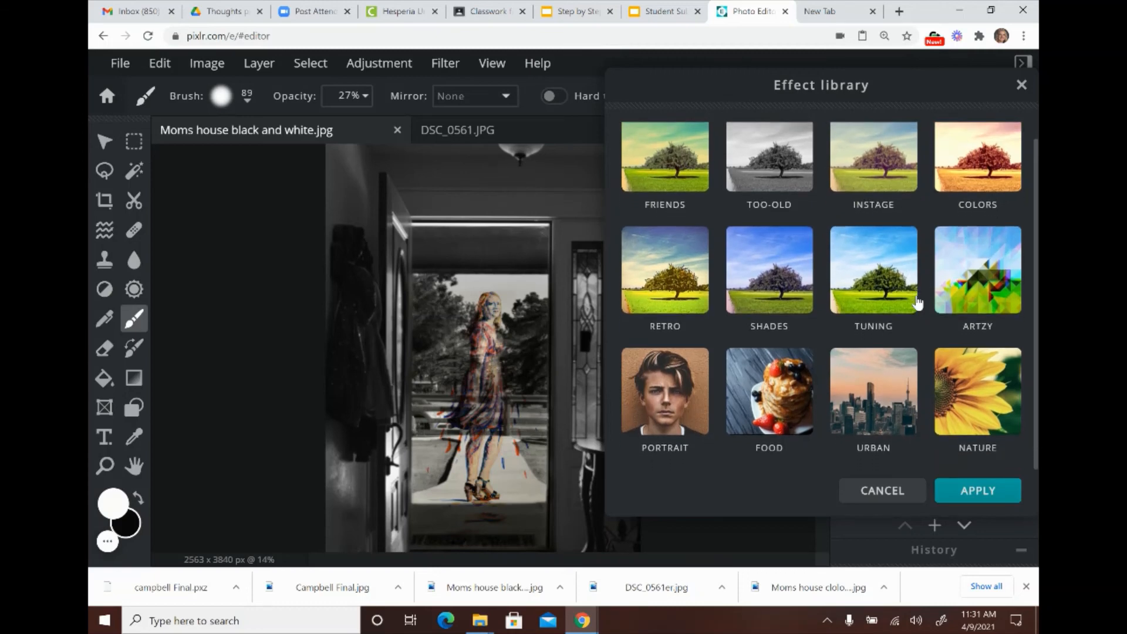
click(962, 292)
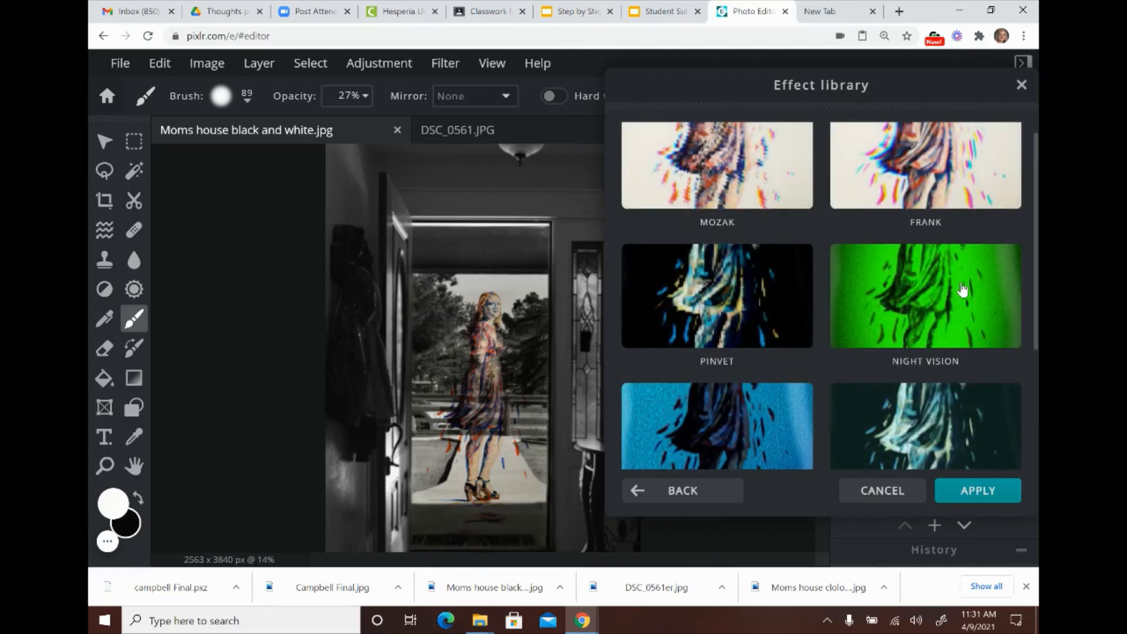
click(924, 293)
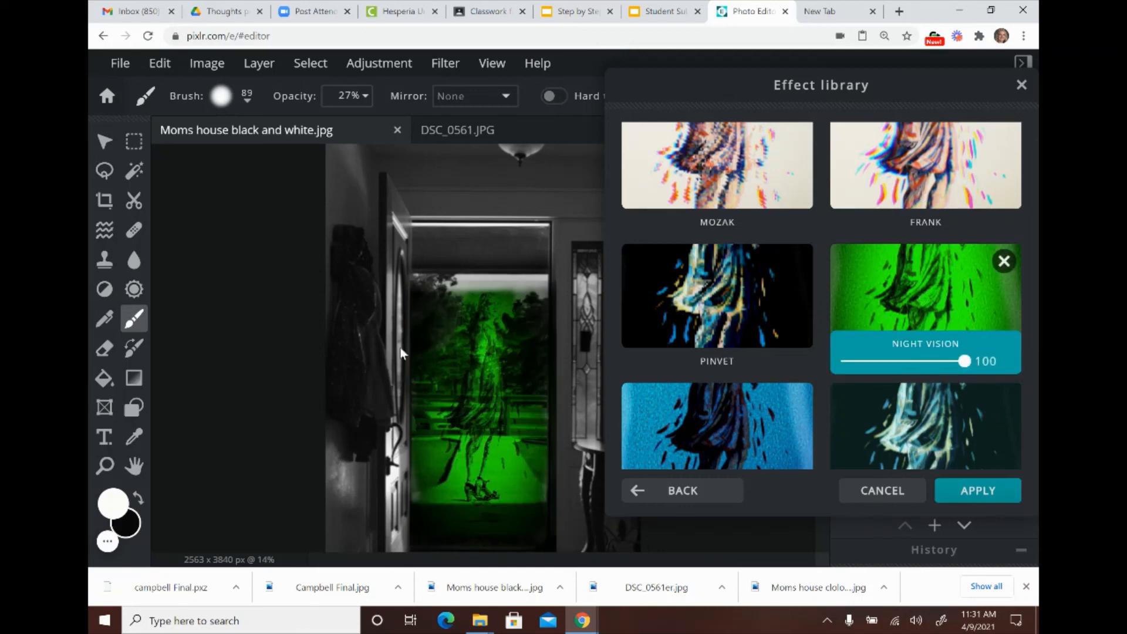
click(894, 178)
click(754, 173)
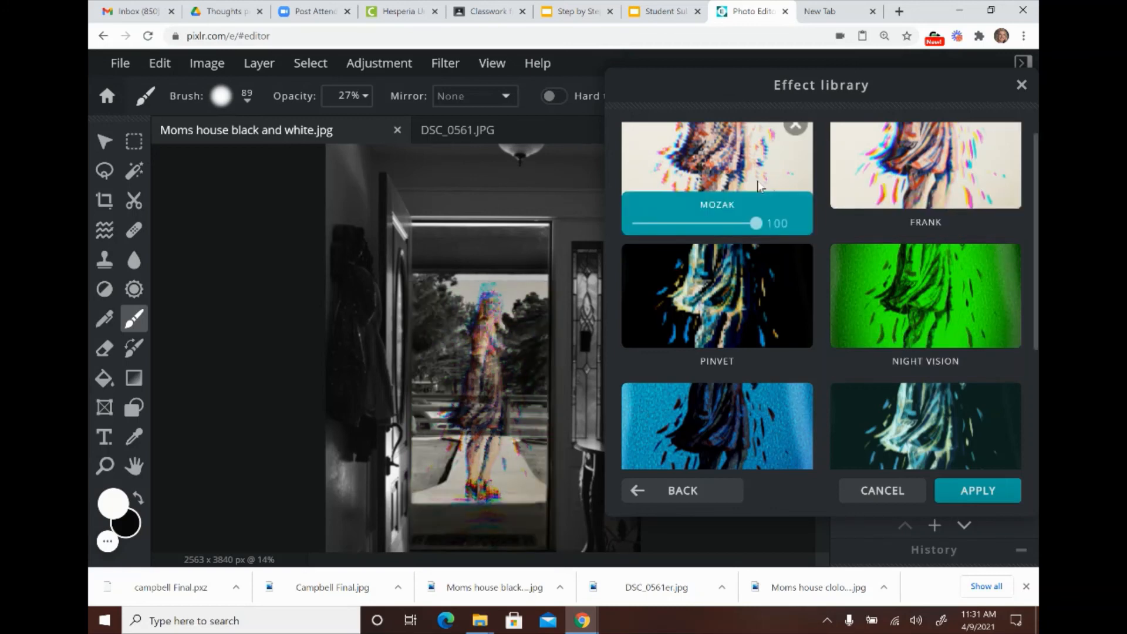
Preview the Darkstreet, Blomberg and Lolita effects on the painting layer
scroll(837, 339, down, 2)
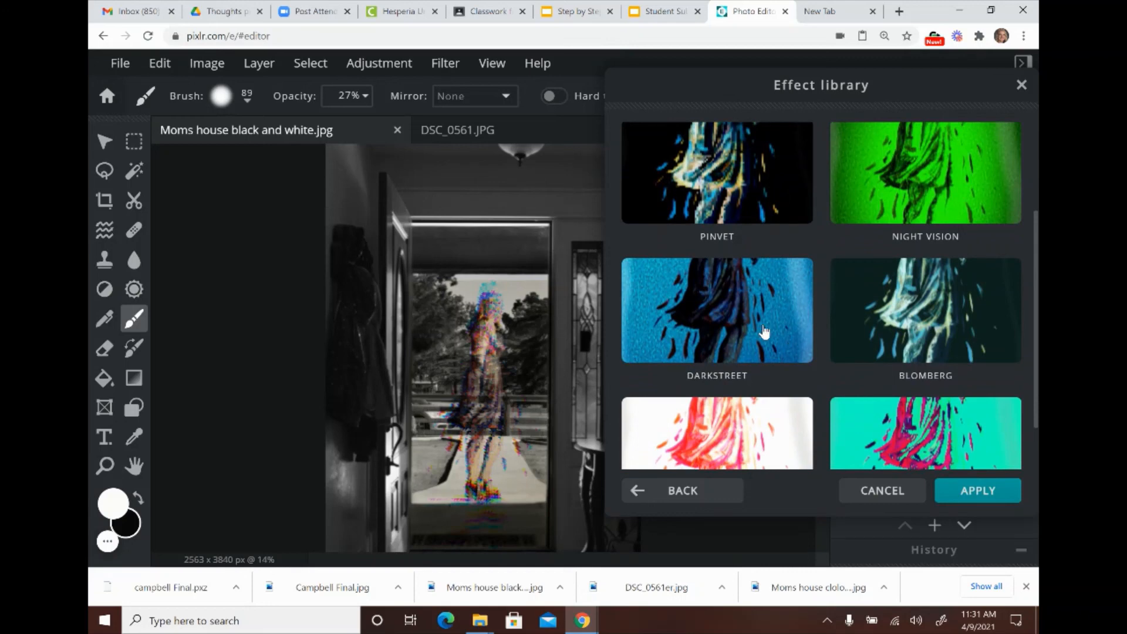
click(763, 327)
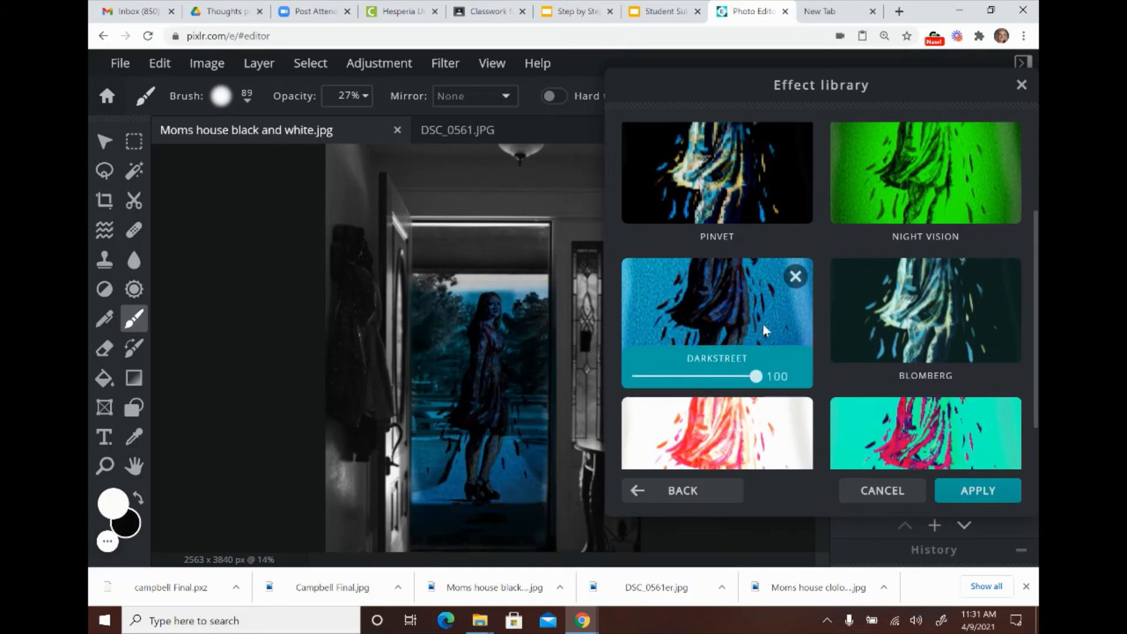
click(928, 323)
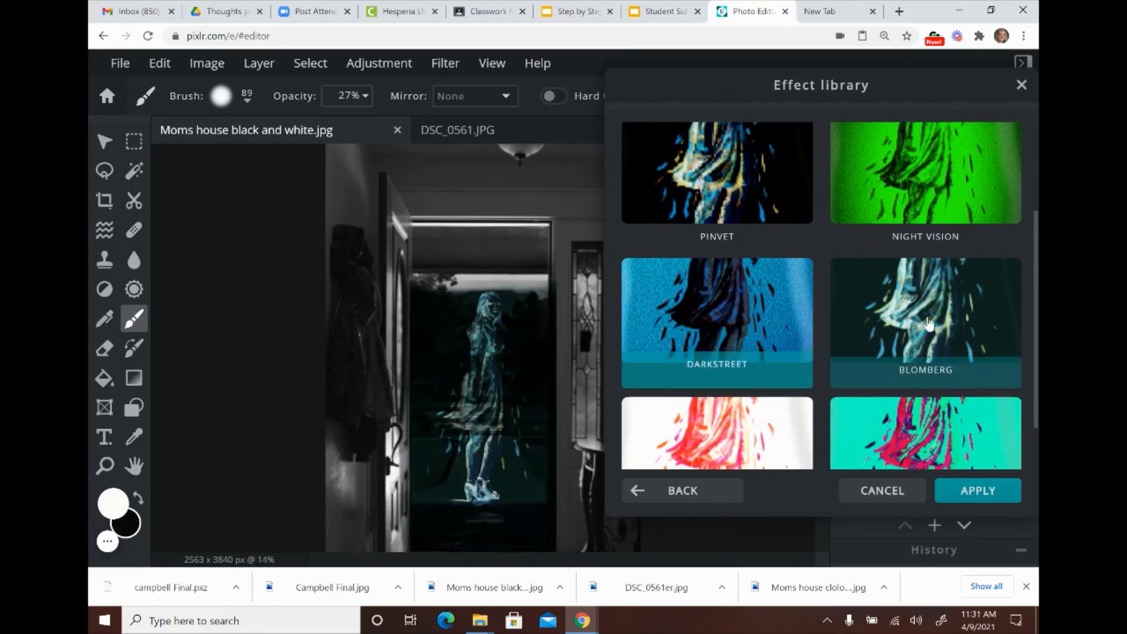
click(763, 441)
scroll(762, 435, down, 1)
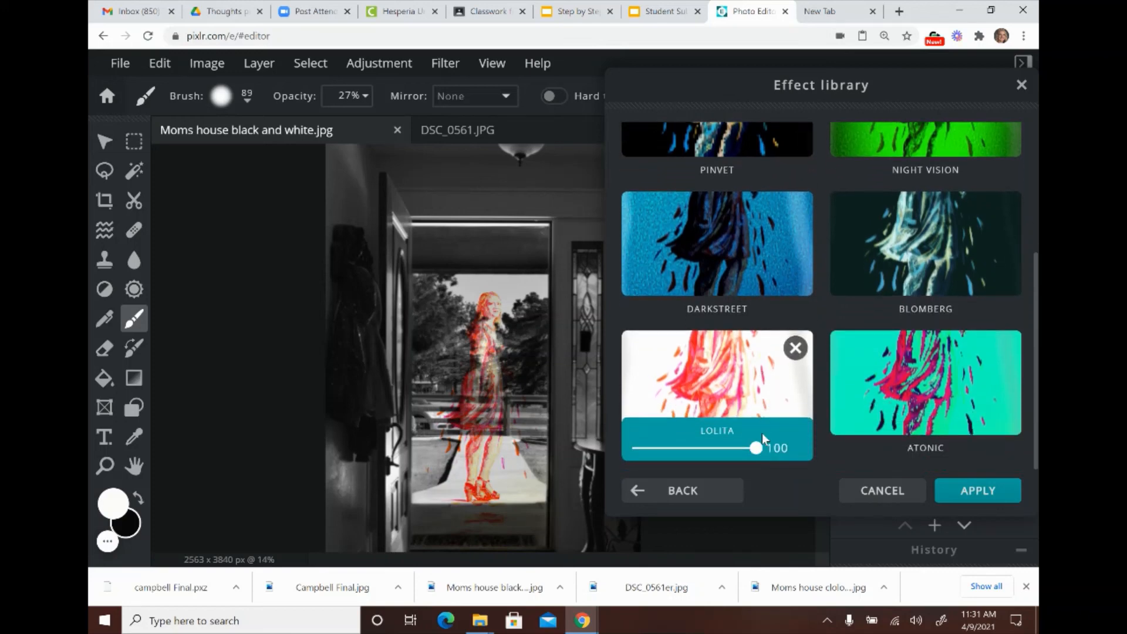
Apply the Atonic effect at 100 to the painting layer
click(877, 393)
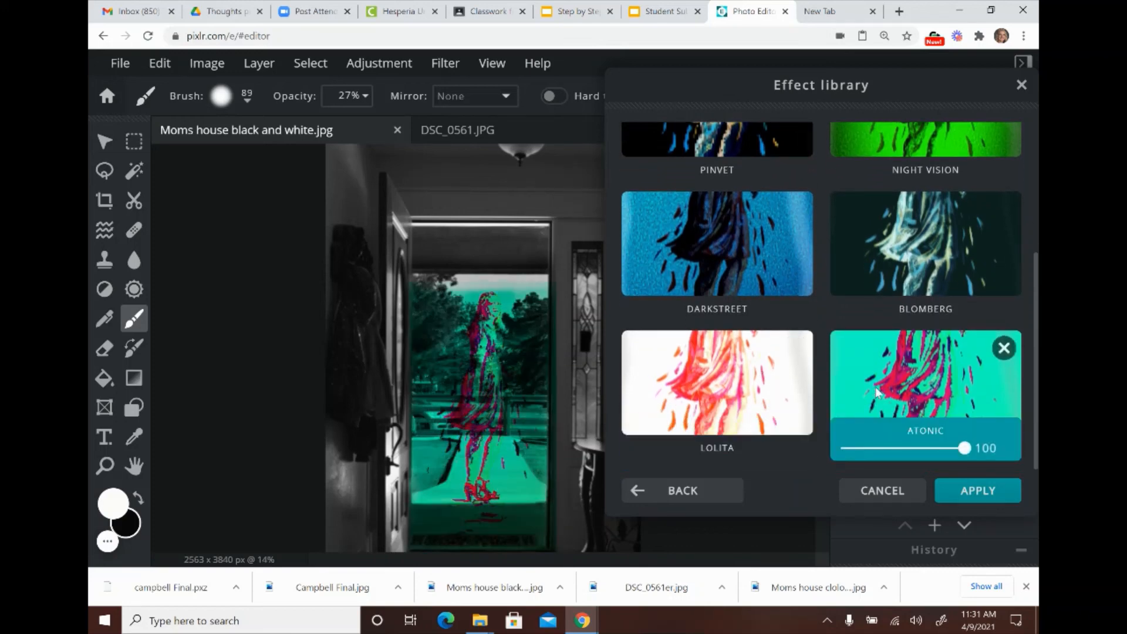
scroll(877, 392, up, 2)
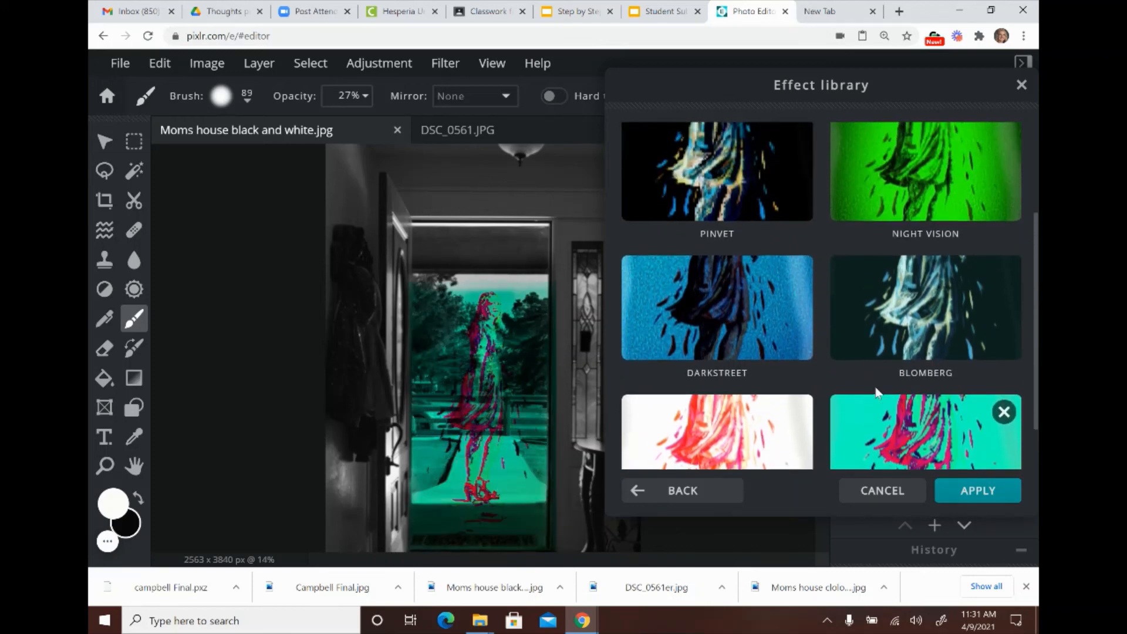
scroll(878, 393, up, 1)
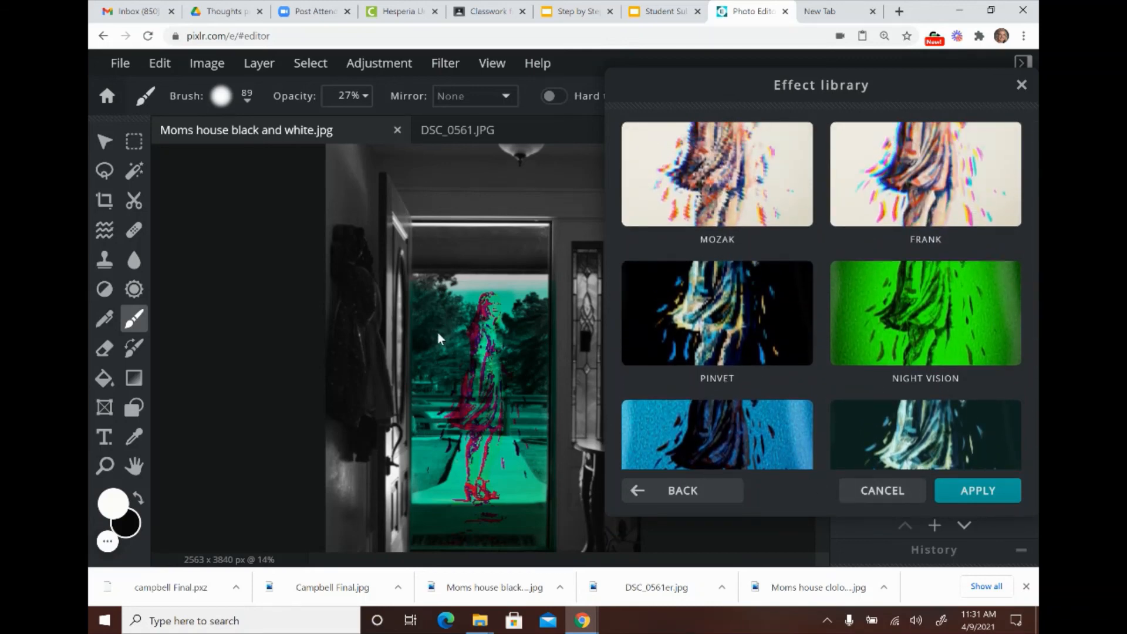
click(969, 495)
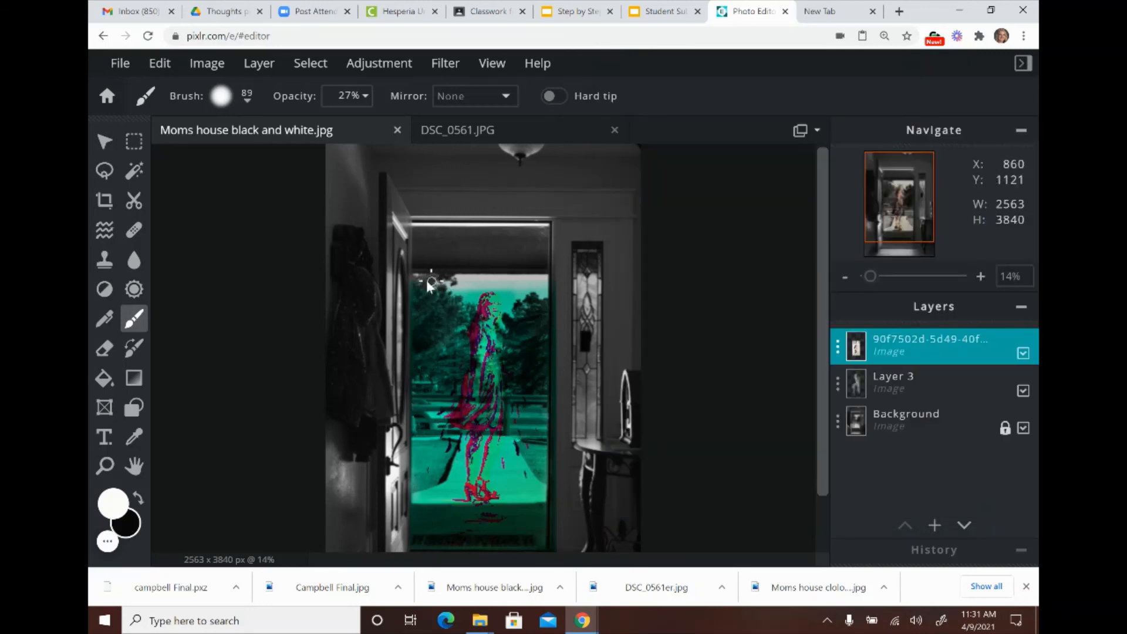
Sample the teal in the doorway as the main colour, and undo the Atonic effect
click(132, 438)
click(496, 270)
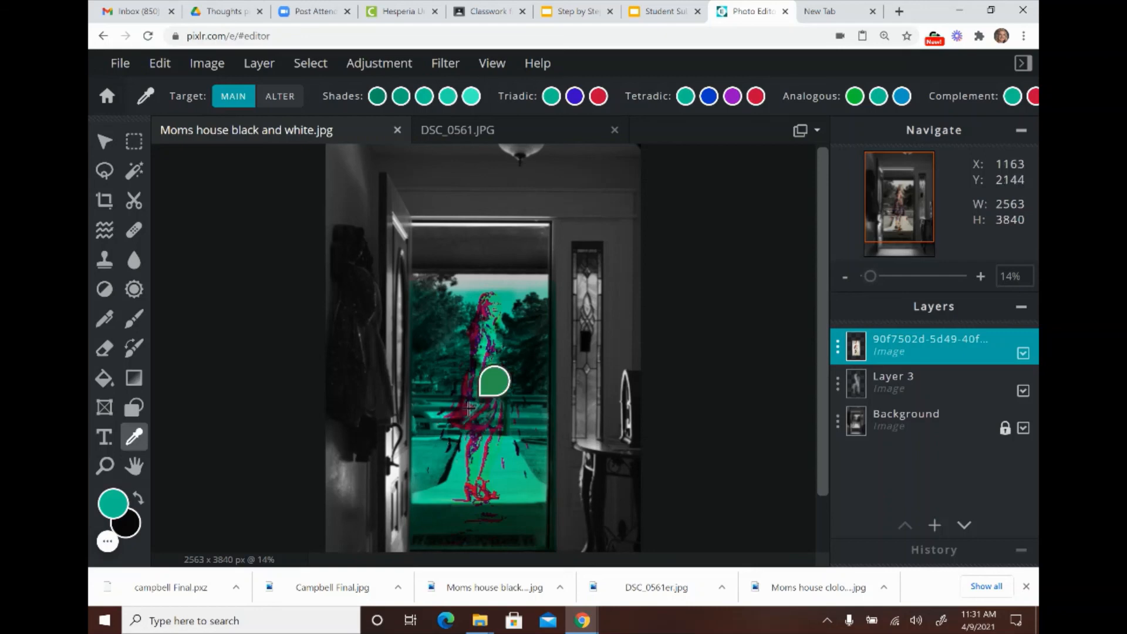
key(ctrl+z)
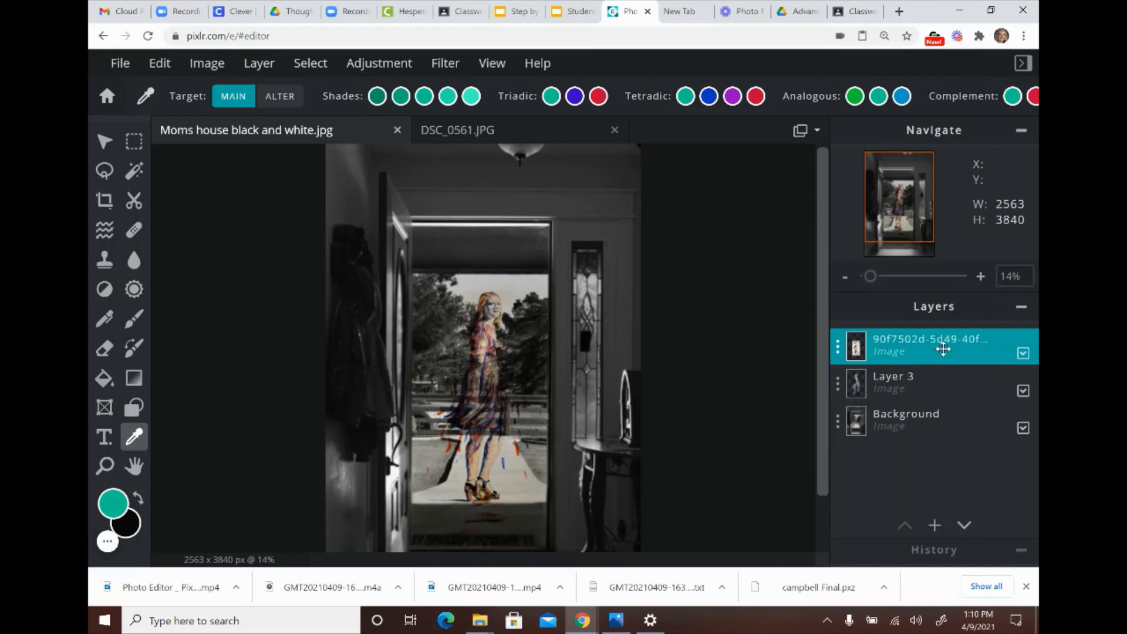
Try the Fringe glitch filter on the Background layer with an amount of 38, and discard the preview
click(928, 415)
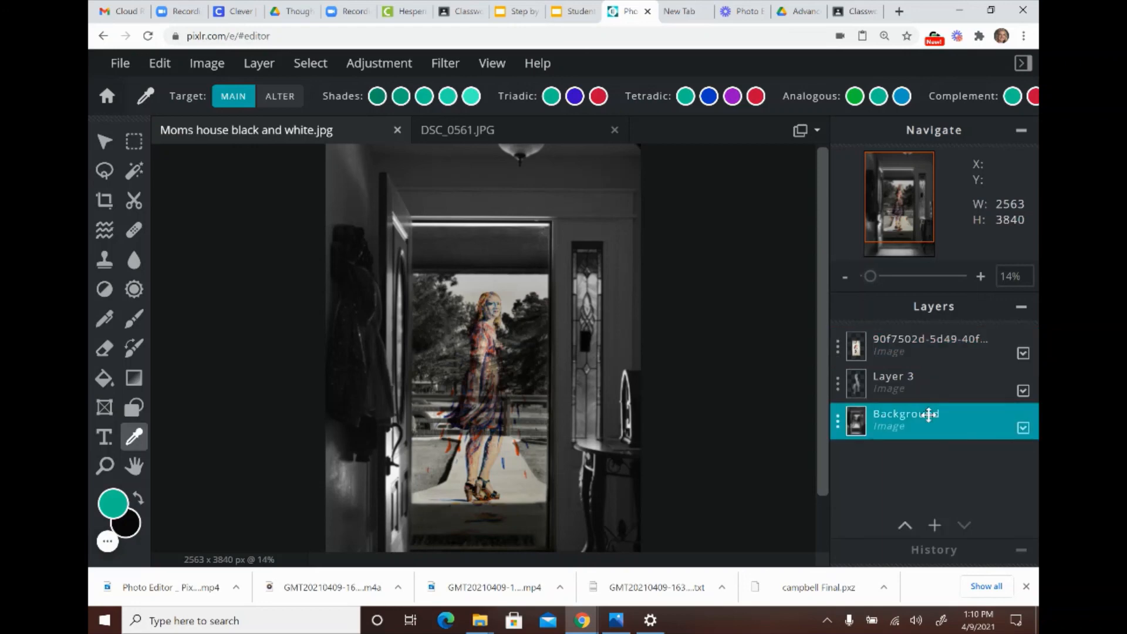
click(452, 66)
mouse_move(460, 154)
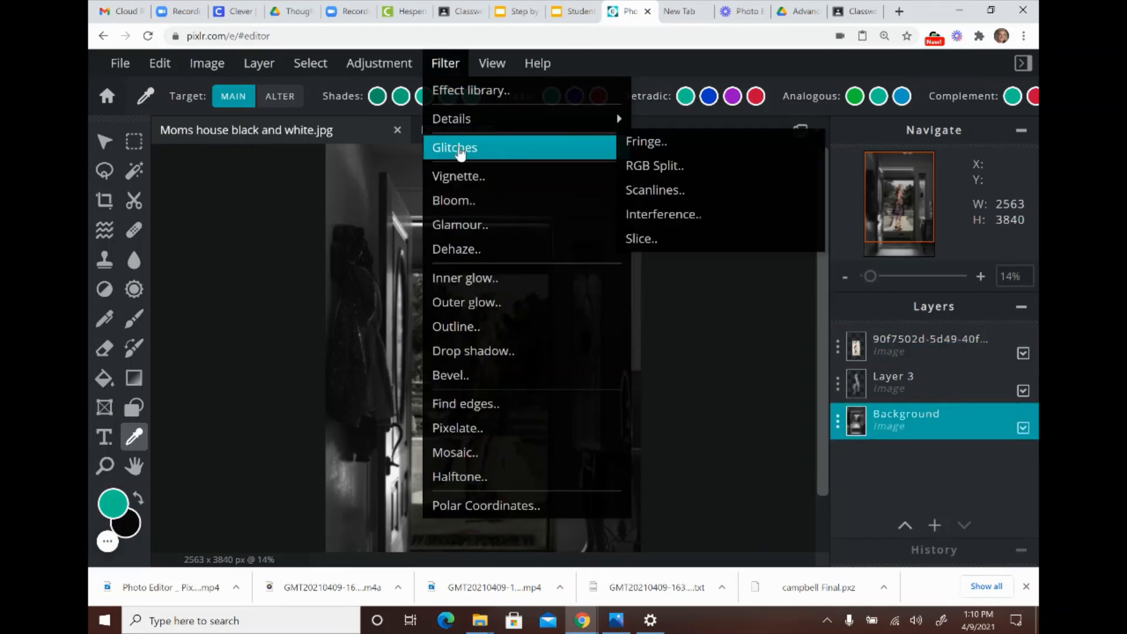
click(640, 144)
drag(849, 321, 914, 330)
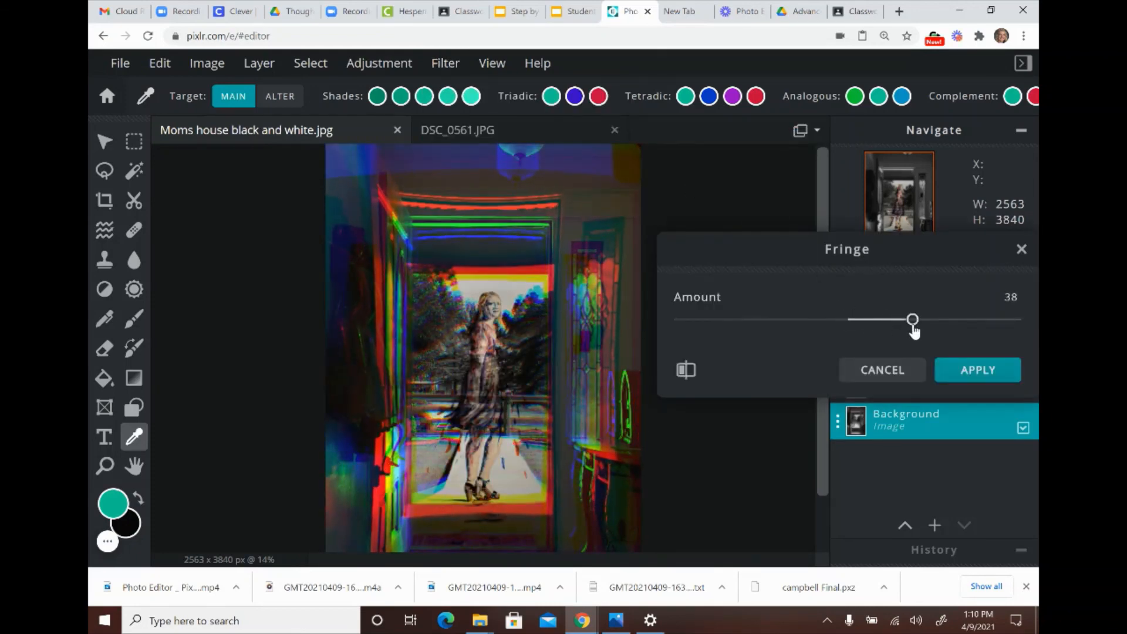
click(887, 370)
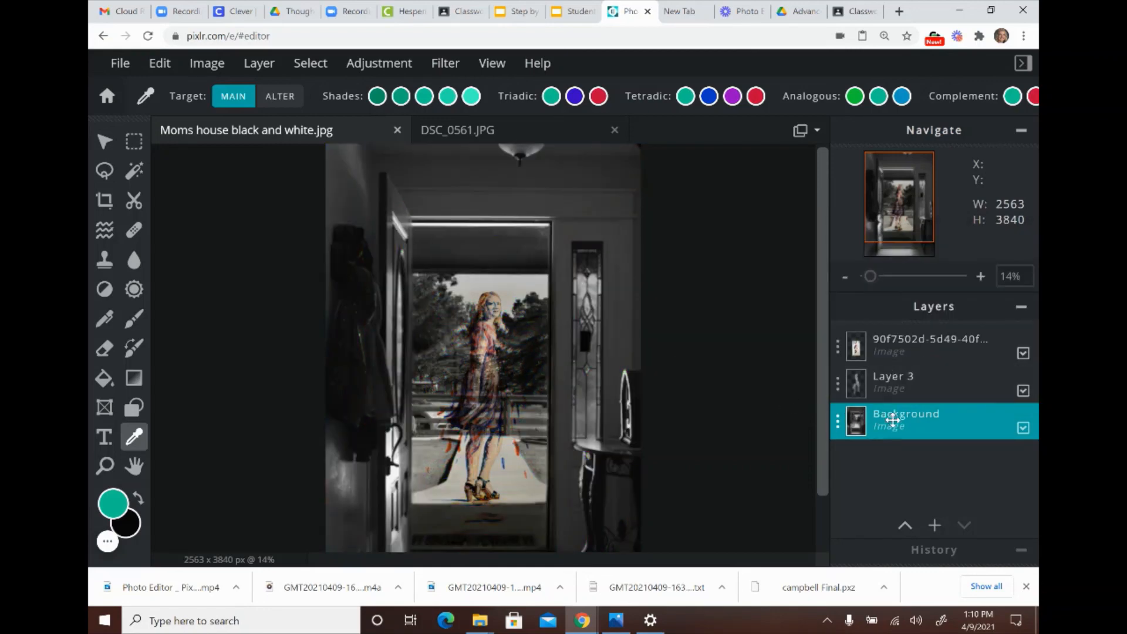